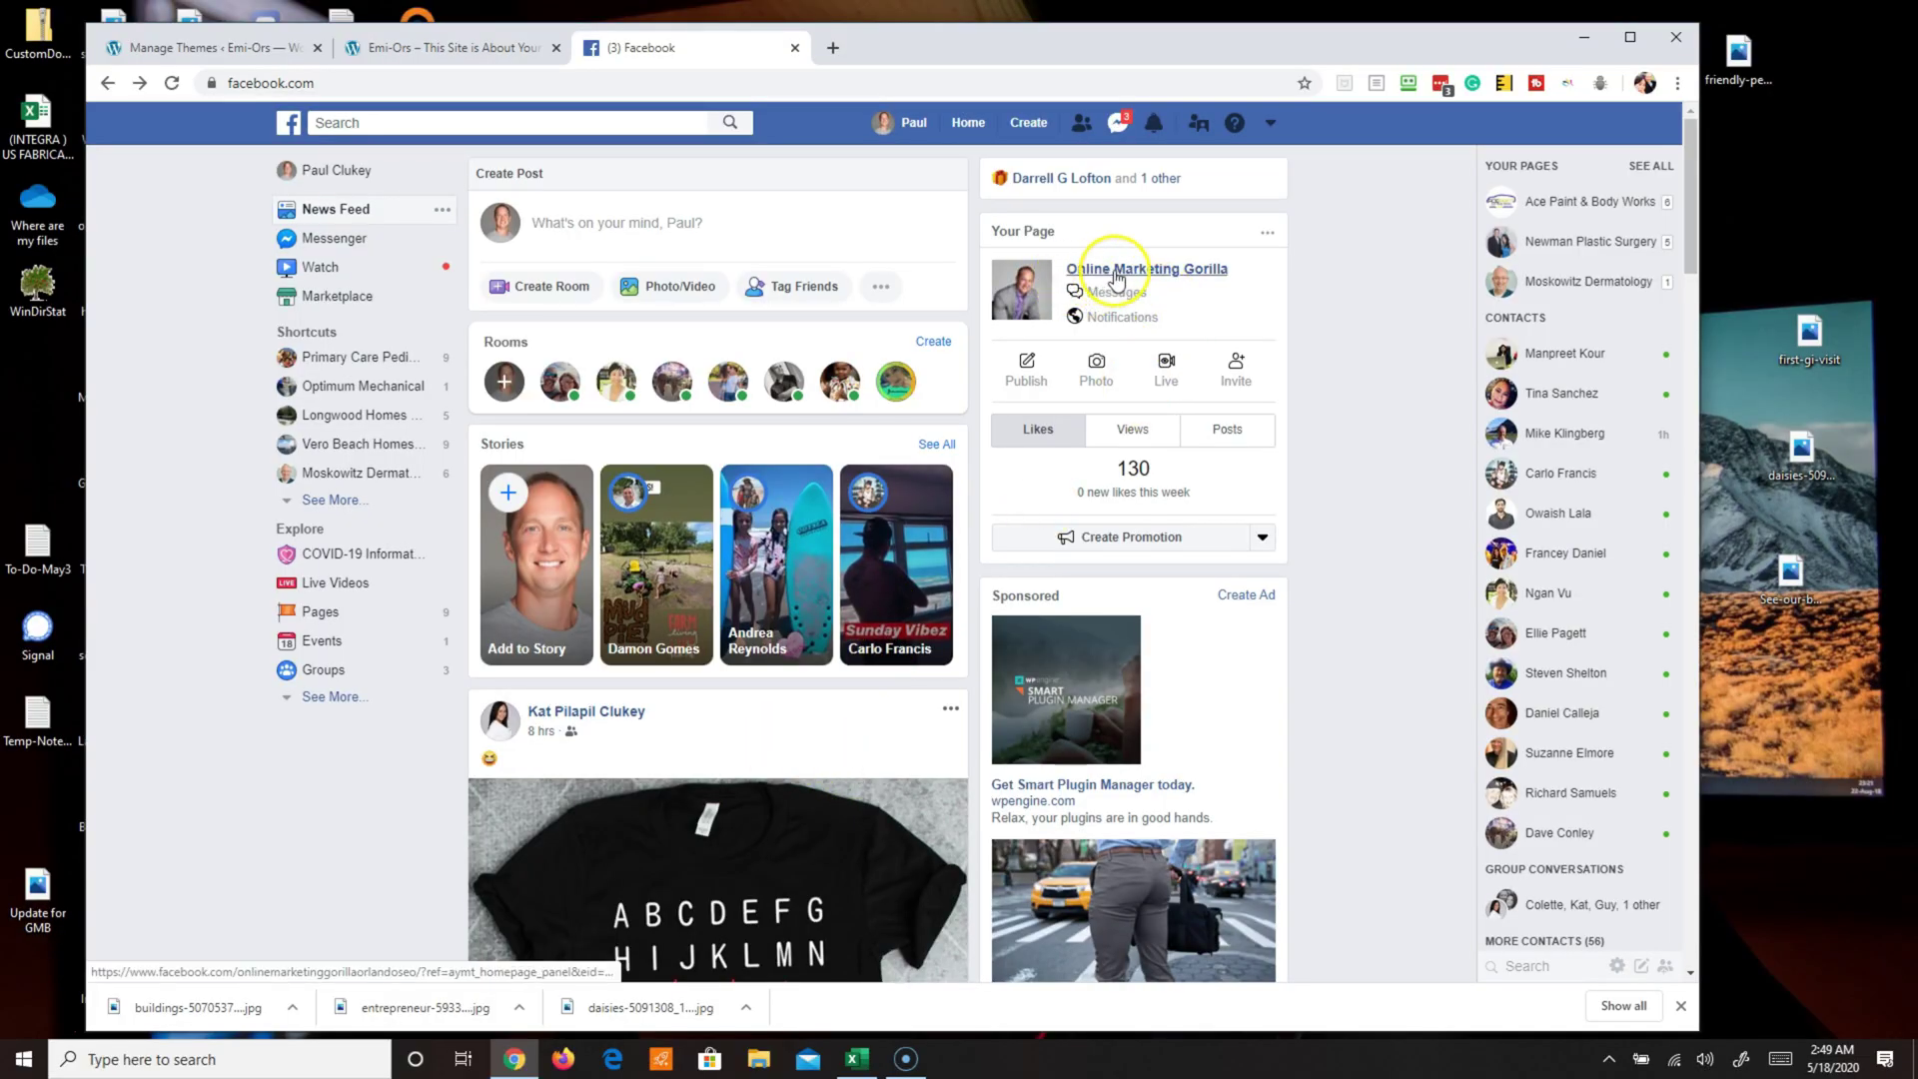
{"action": "left_click", "coordinate": [1270, 121]}
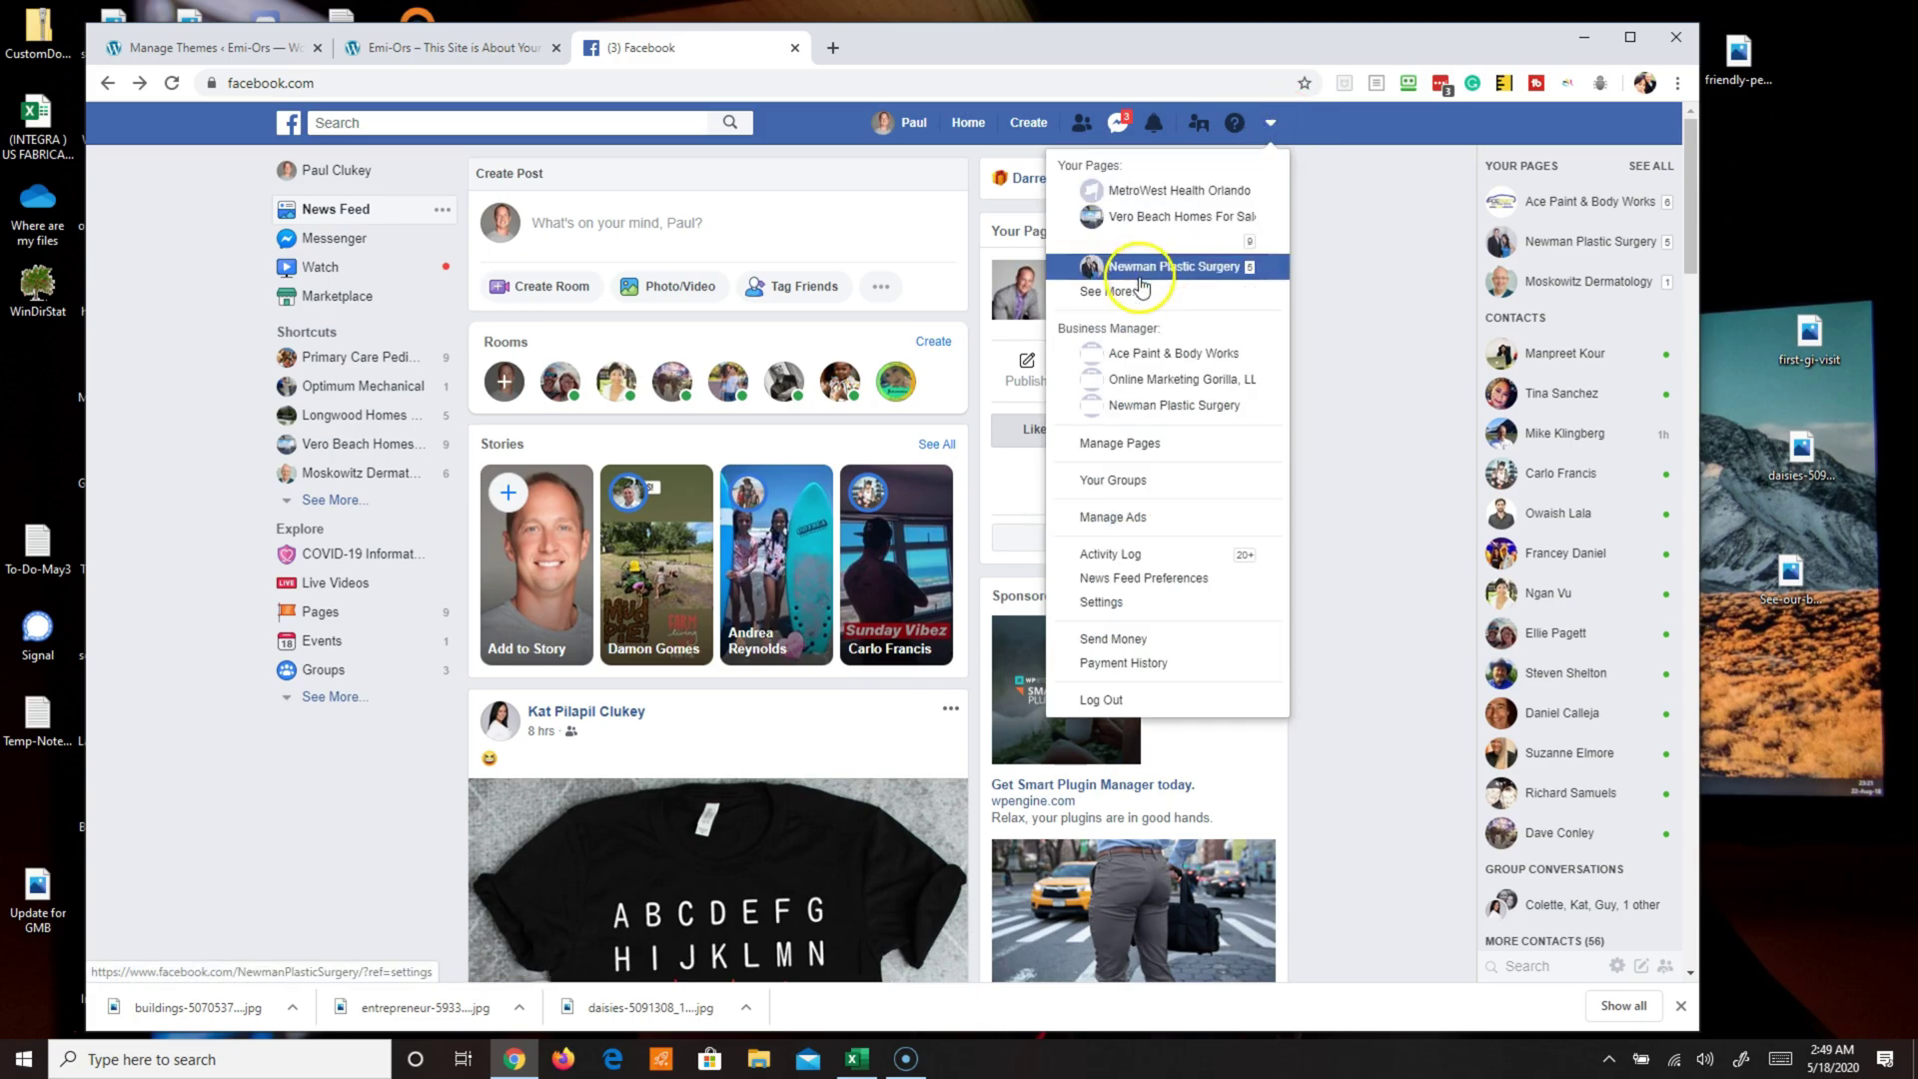
{"action": "left_click", "coordinate": [1196, 380]}
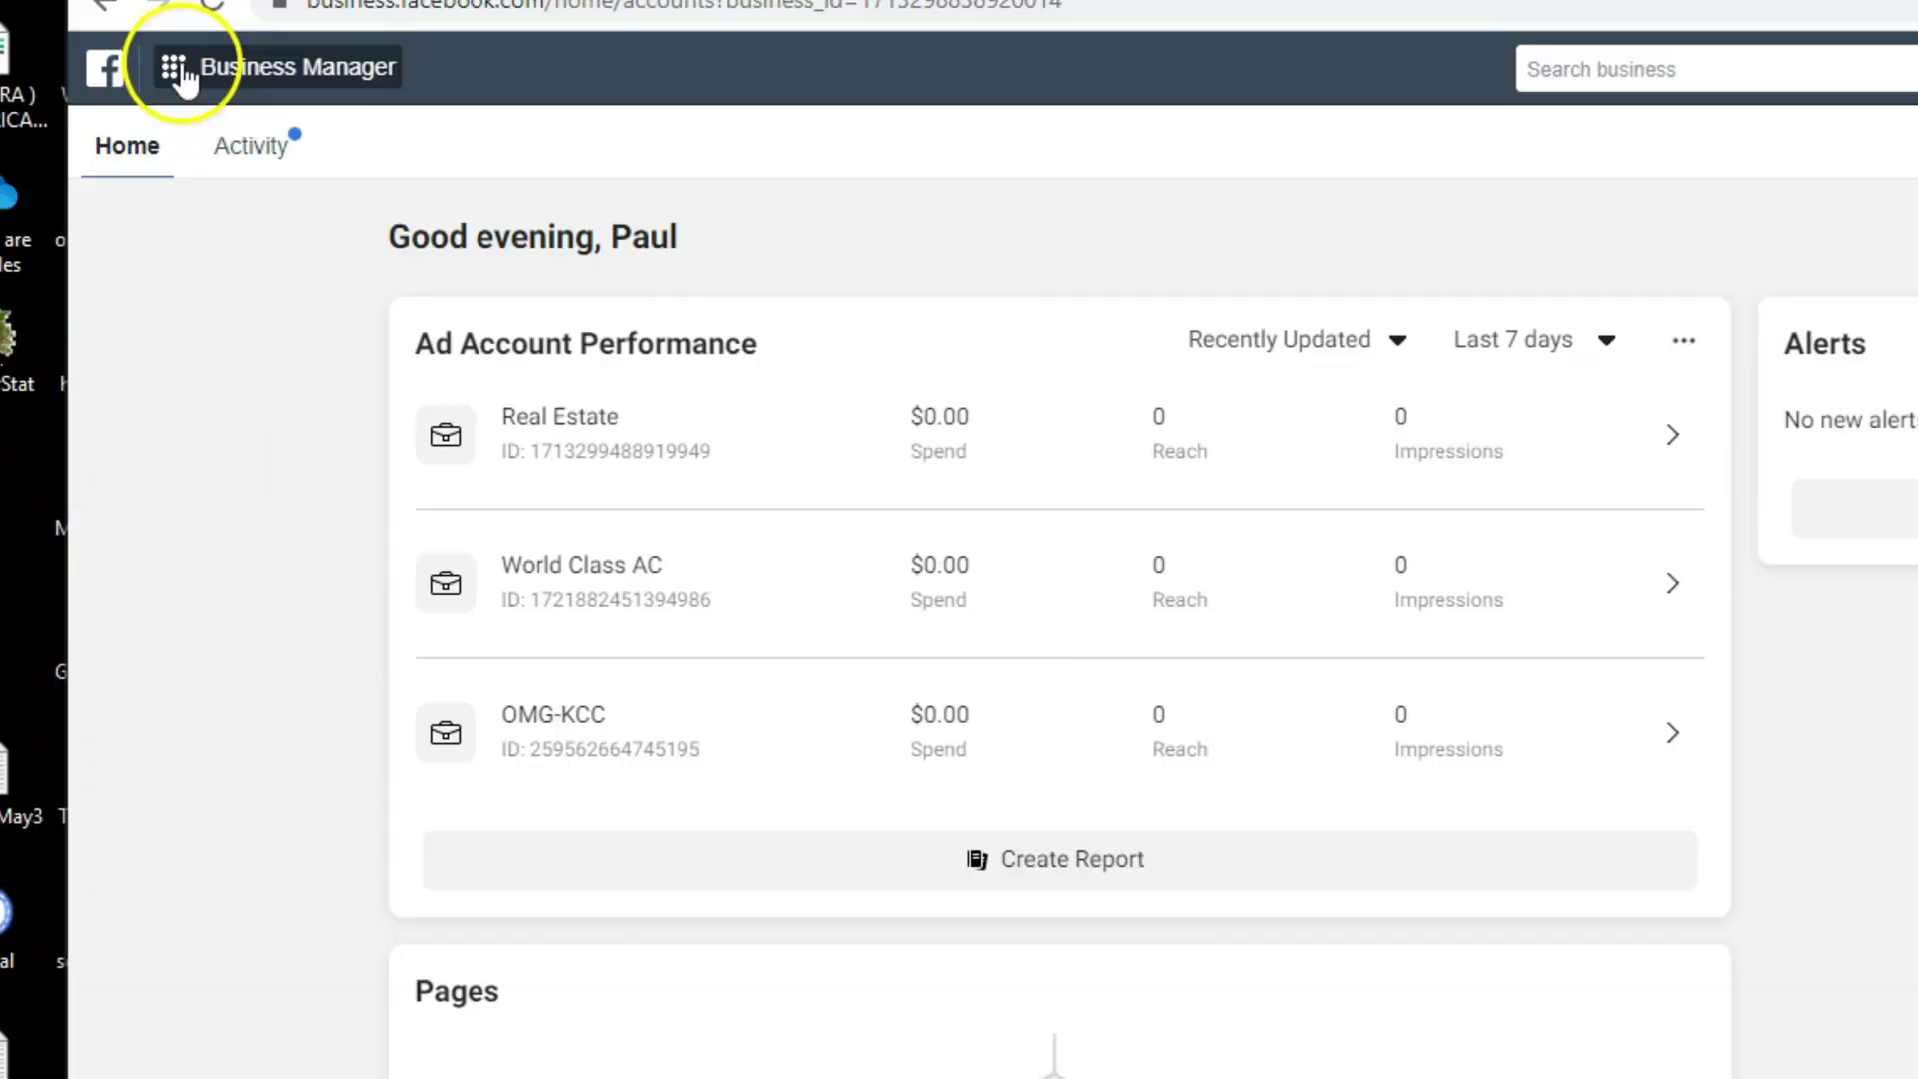
{"action": "left_click", "coordinate": [152, 125]}
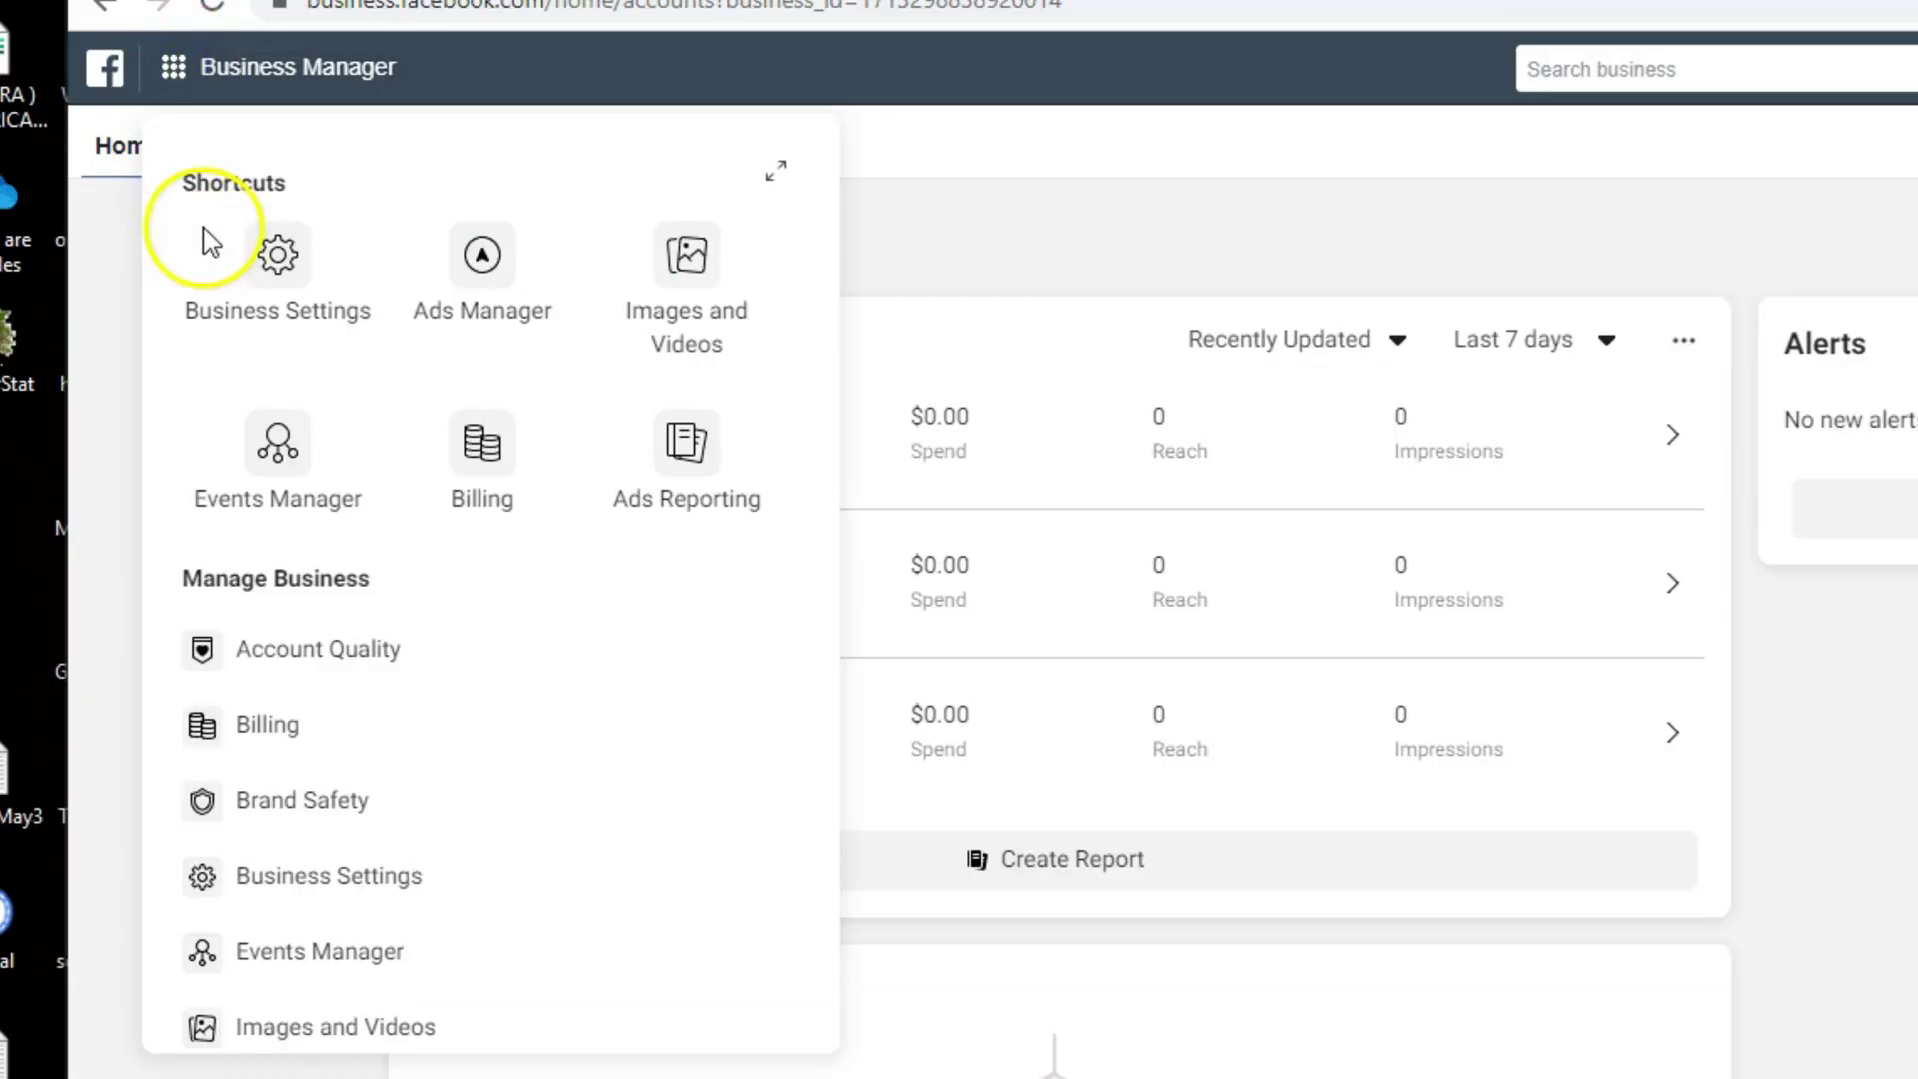
{"action": "left_click", "coordinate": [281, 490]}
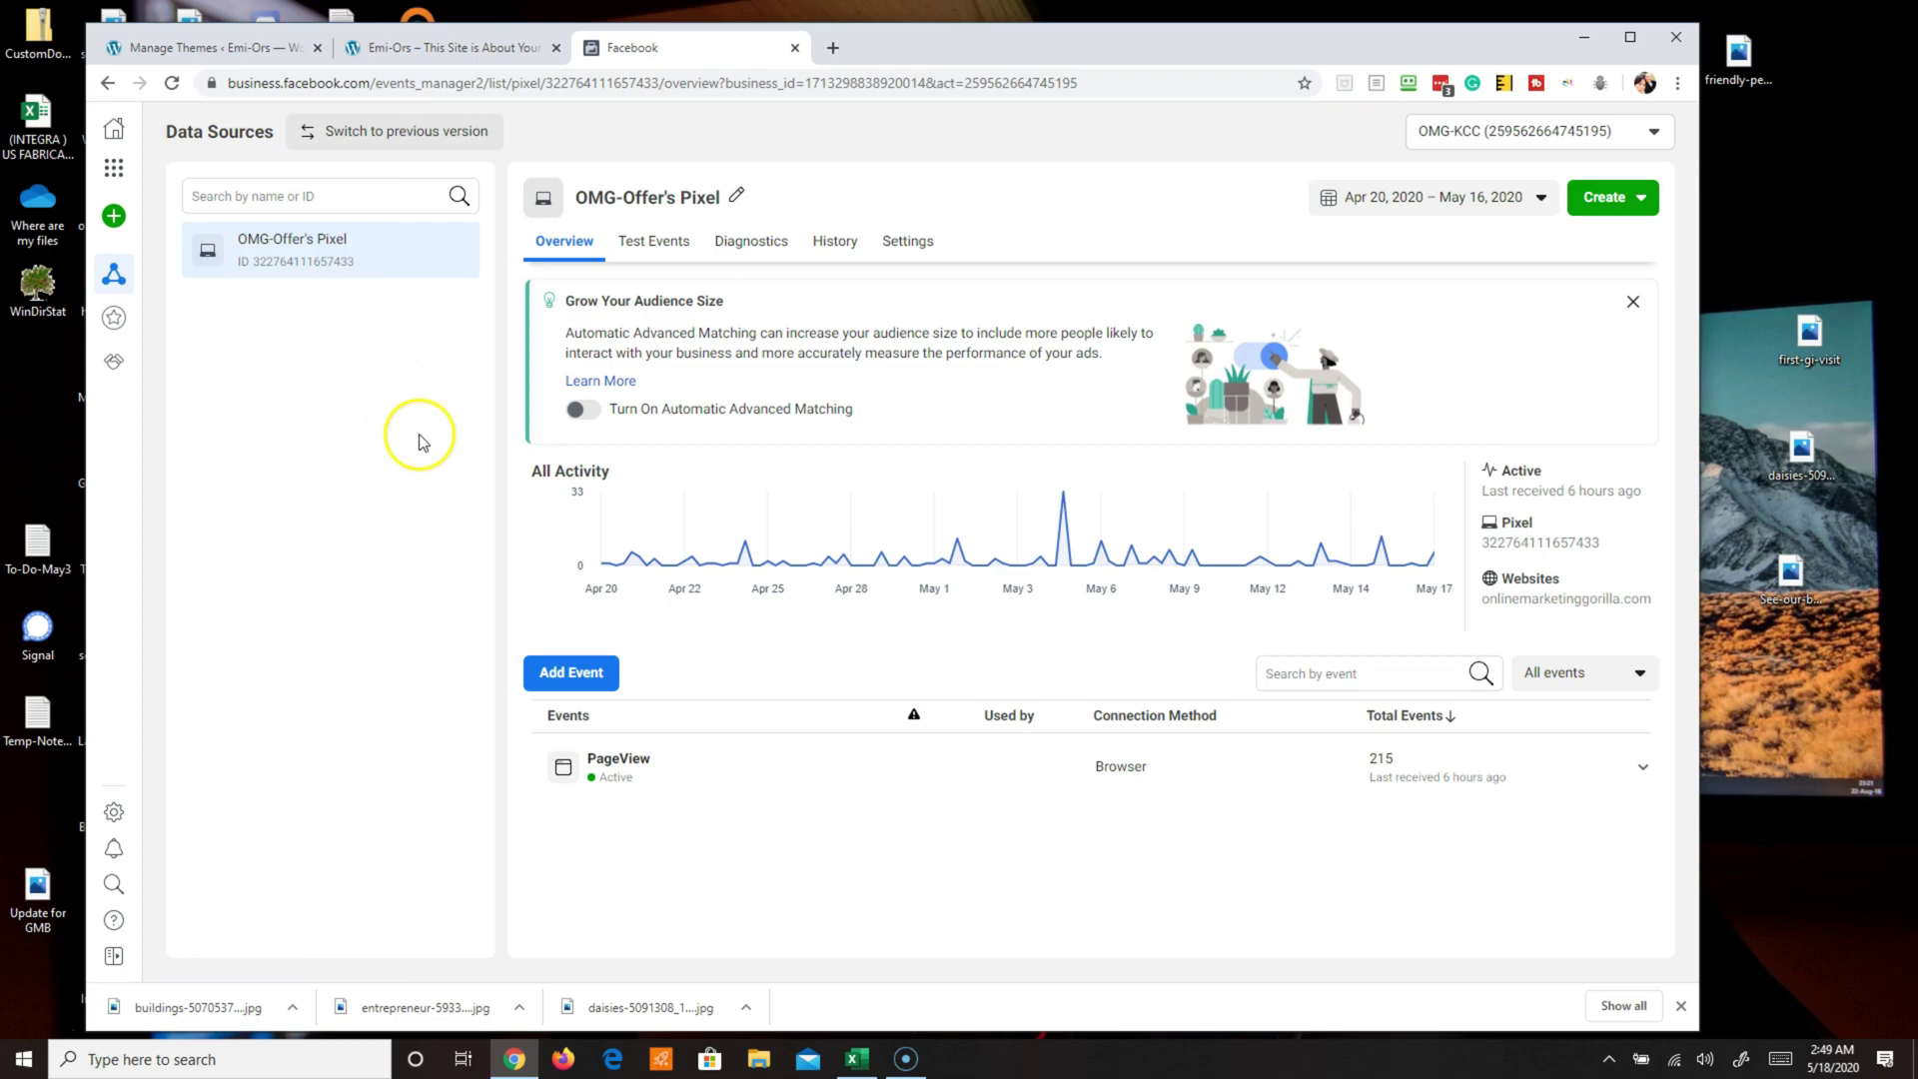
{"action": "mouse_move", "coordinate": [113, 215]}
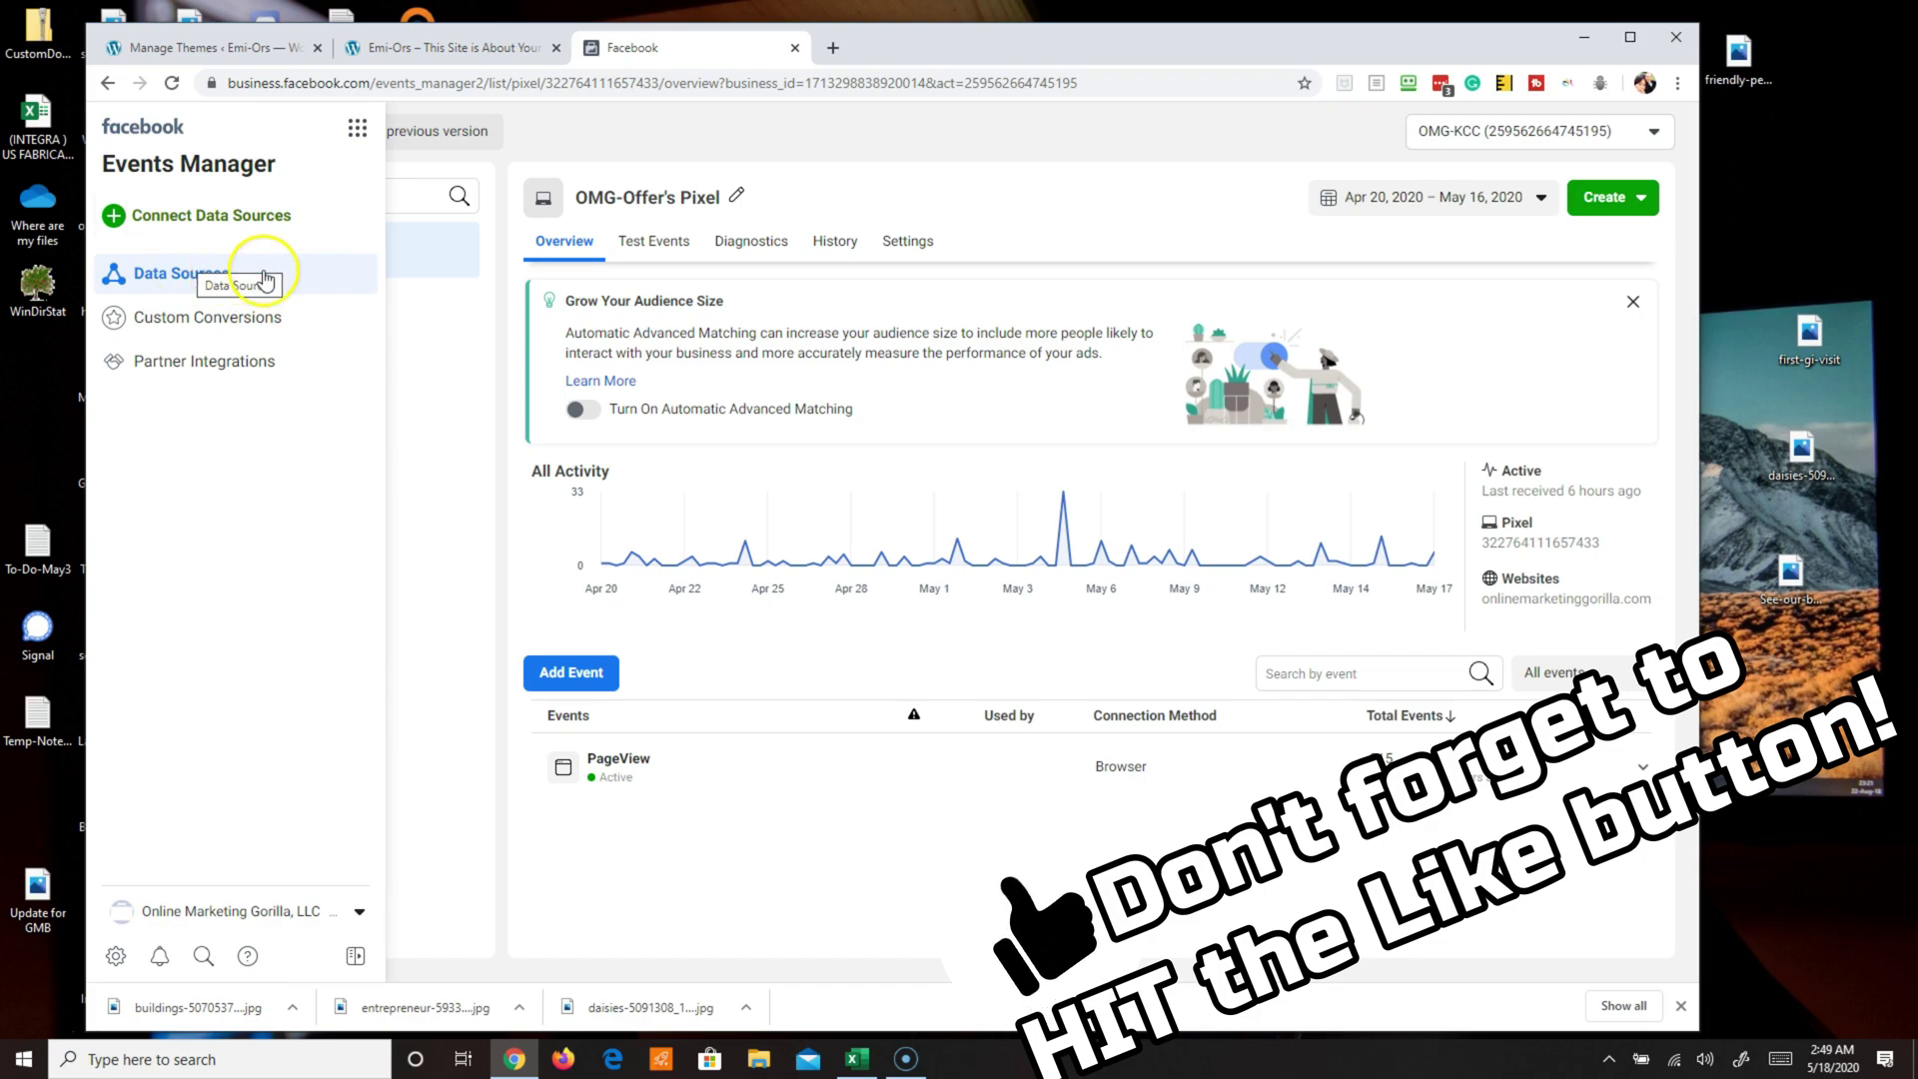
{"action": "left_click", "coordinate": [162, 218]}
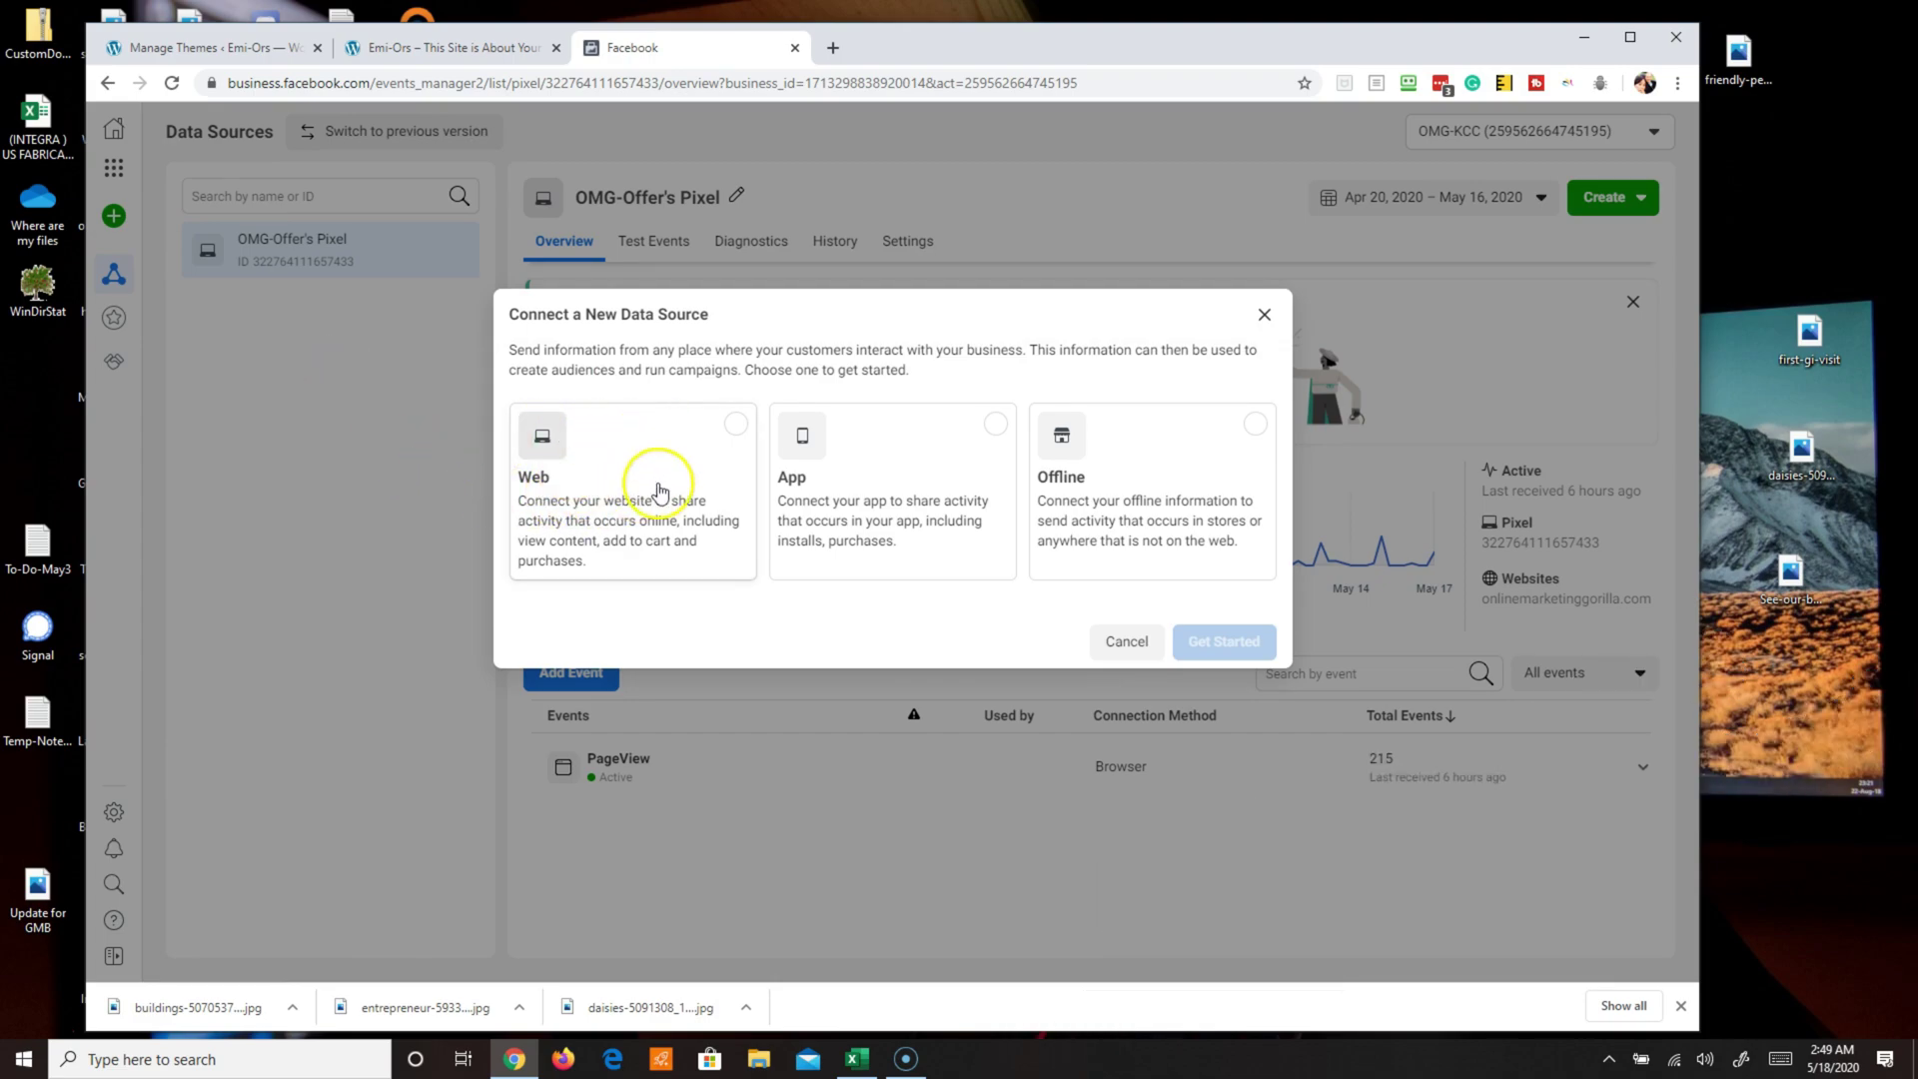
{"action": "left_click", "coordinate": [729, 424]}
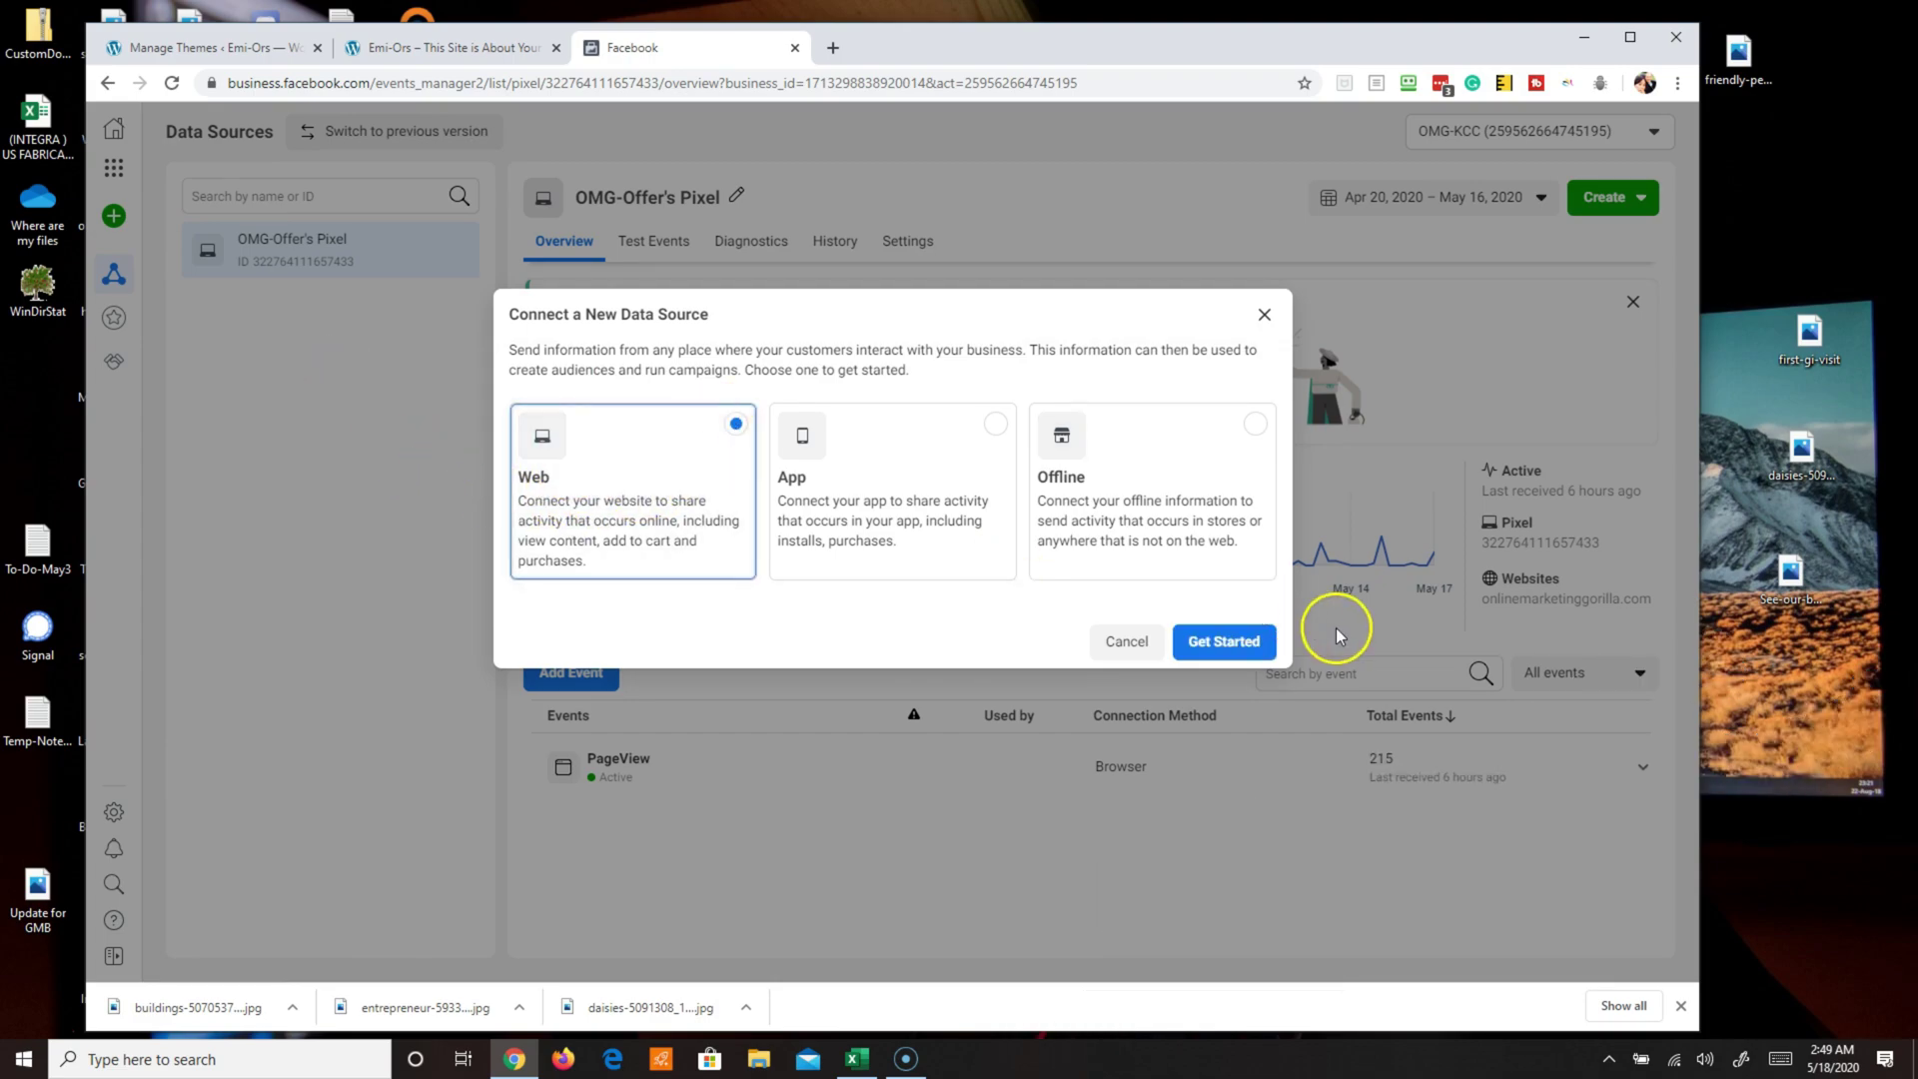
{"action": "left_click", "coordinate": [1265, 645]}
{"action": "left_click", "coordinate": [713, 445]}
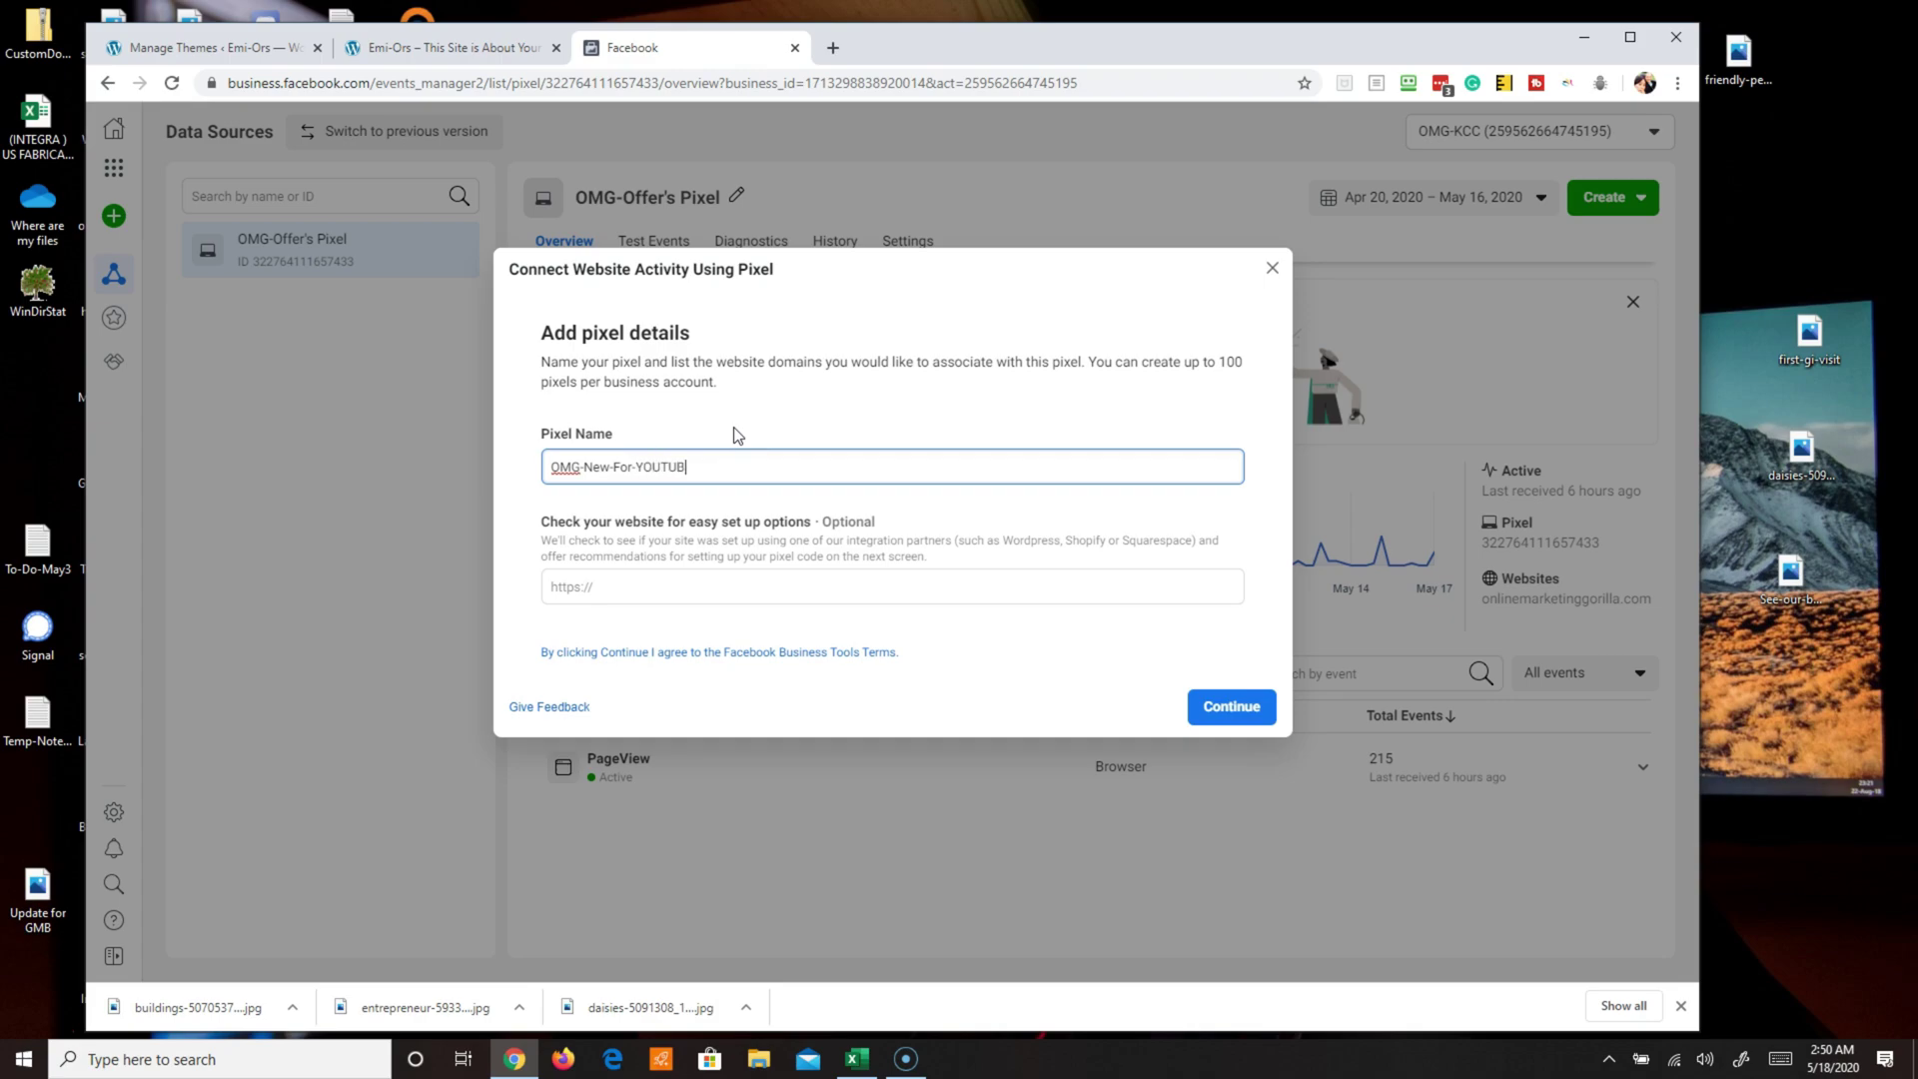
{"action": "left_click", "coordinate": [604, 592]}
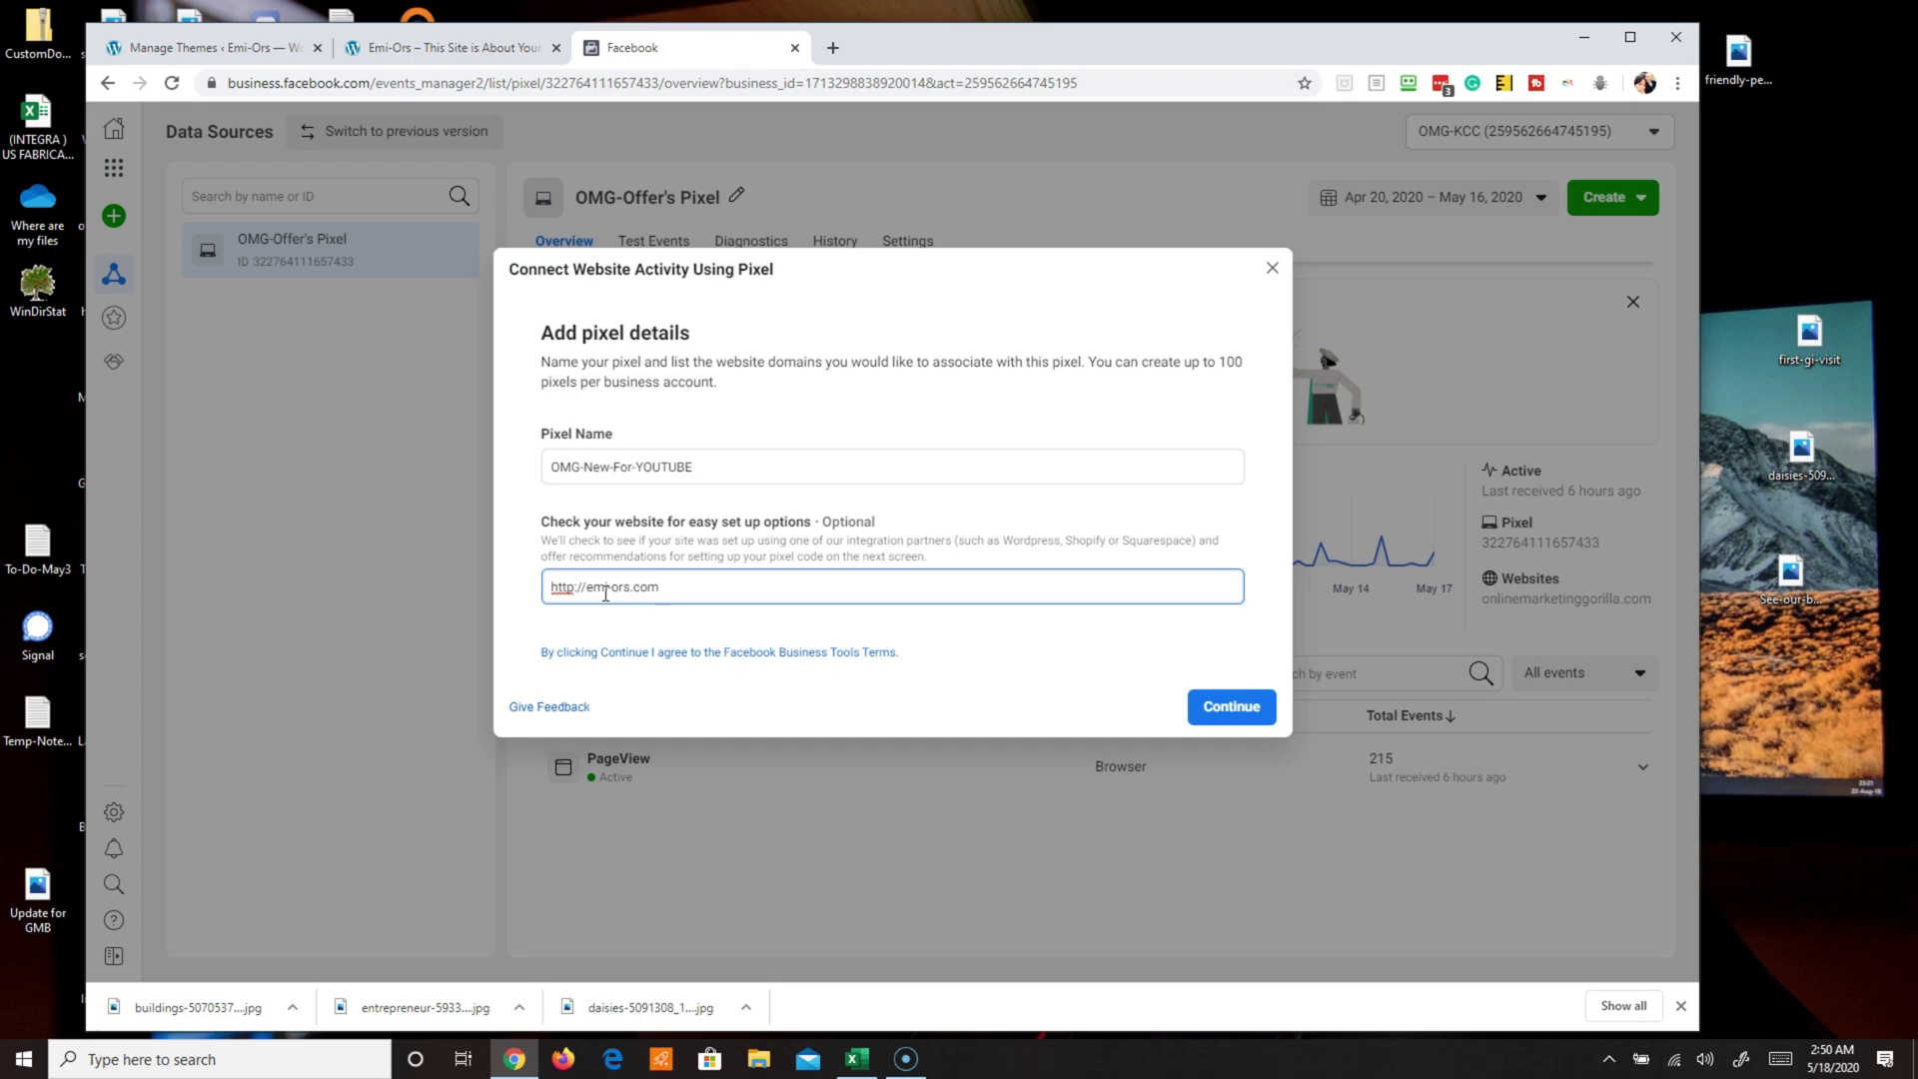
{"action": "left_click", "coordinate": [1232, 704]}
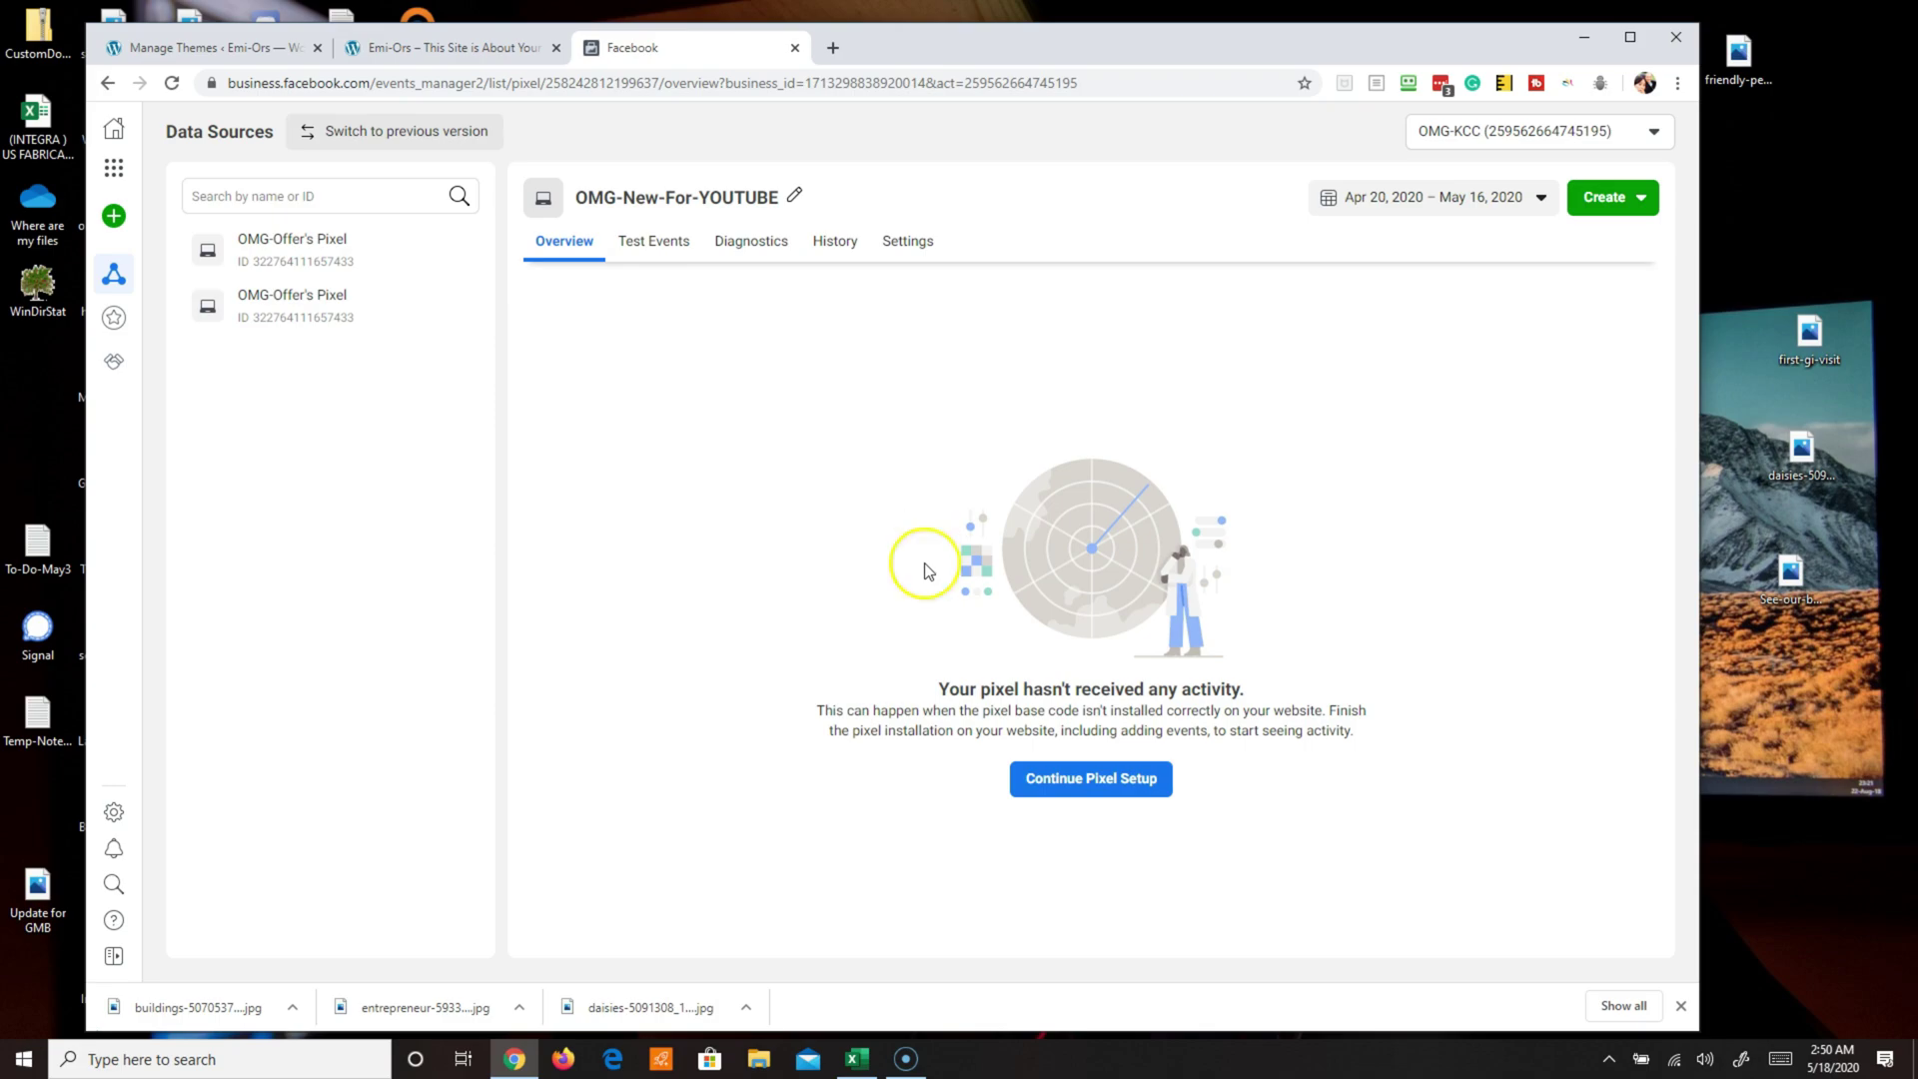
Step: Continue pixel setup, choose manual installation, and copy the pixel base code
{"action": "left_click", "coordinate": [1092, 782]}
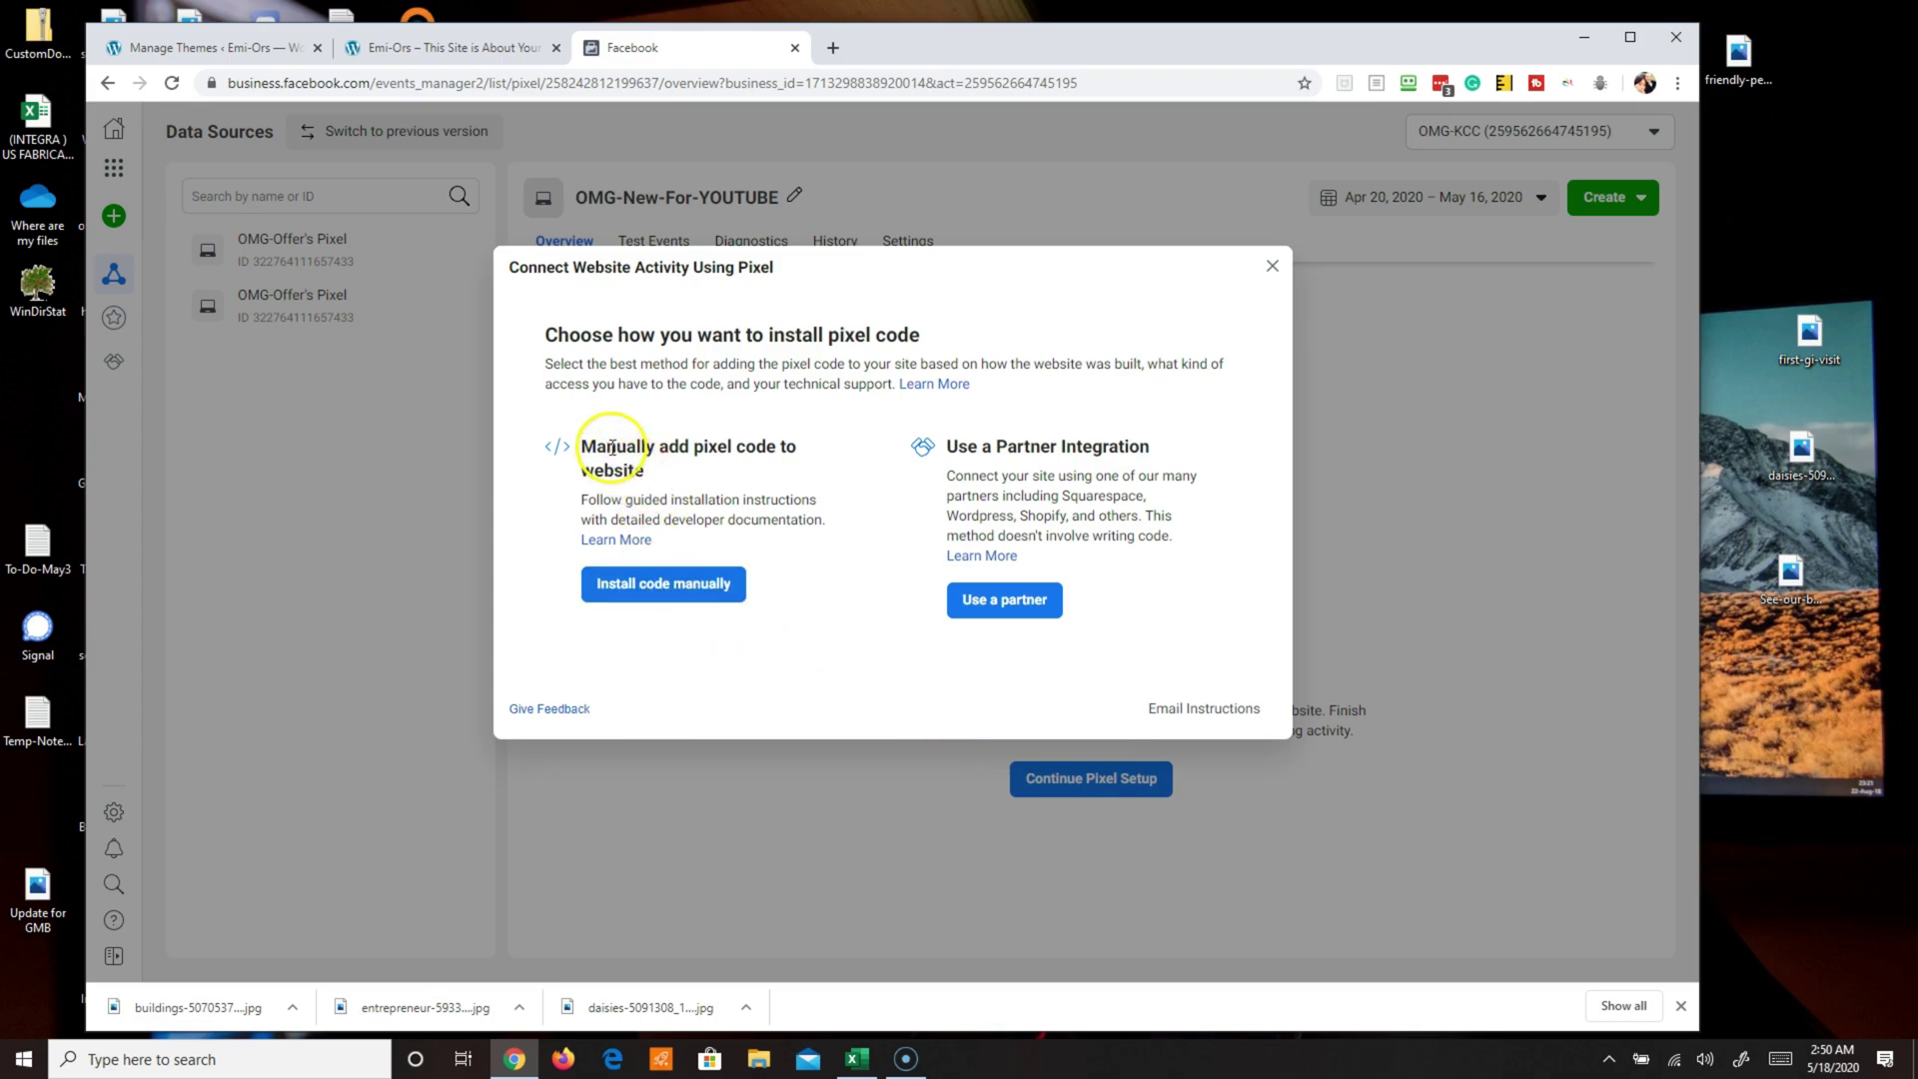
{"action": "left_click_drag", "start_coordinate": [606, 446], "coordinate": [696, 487]}
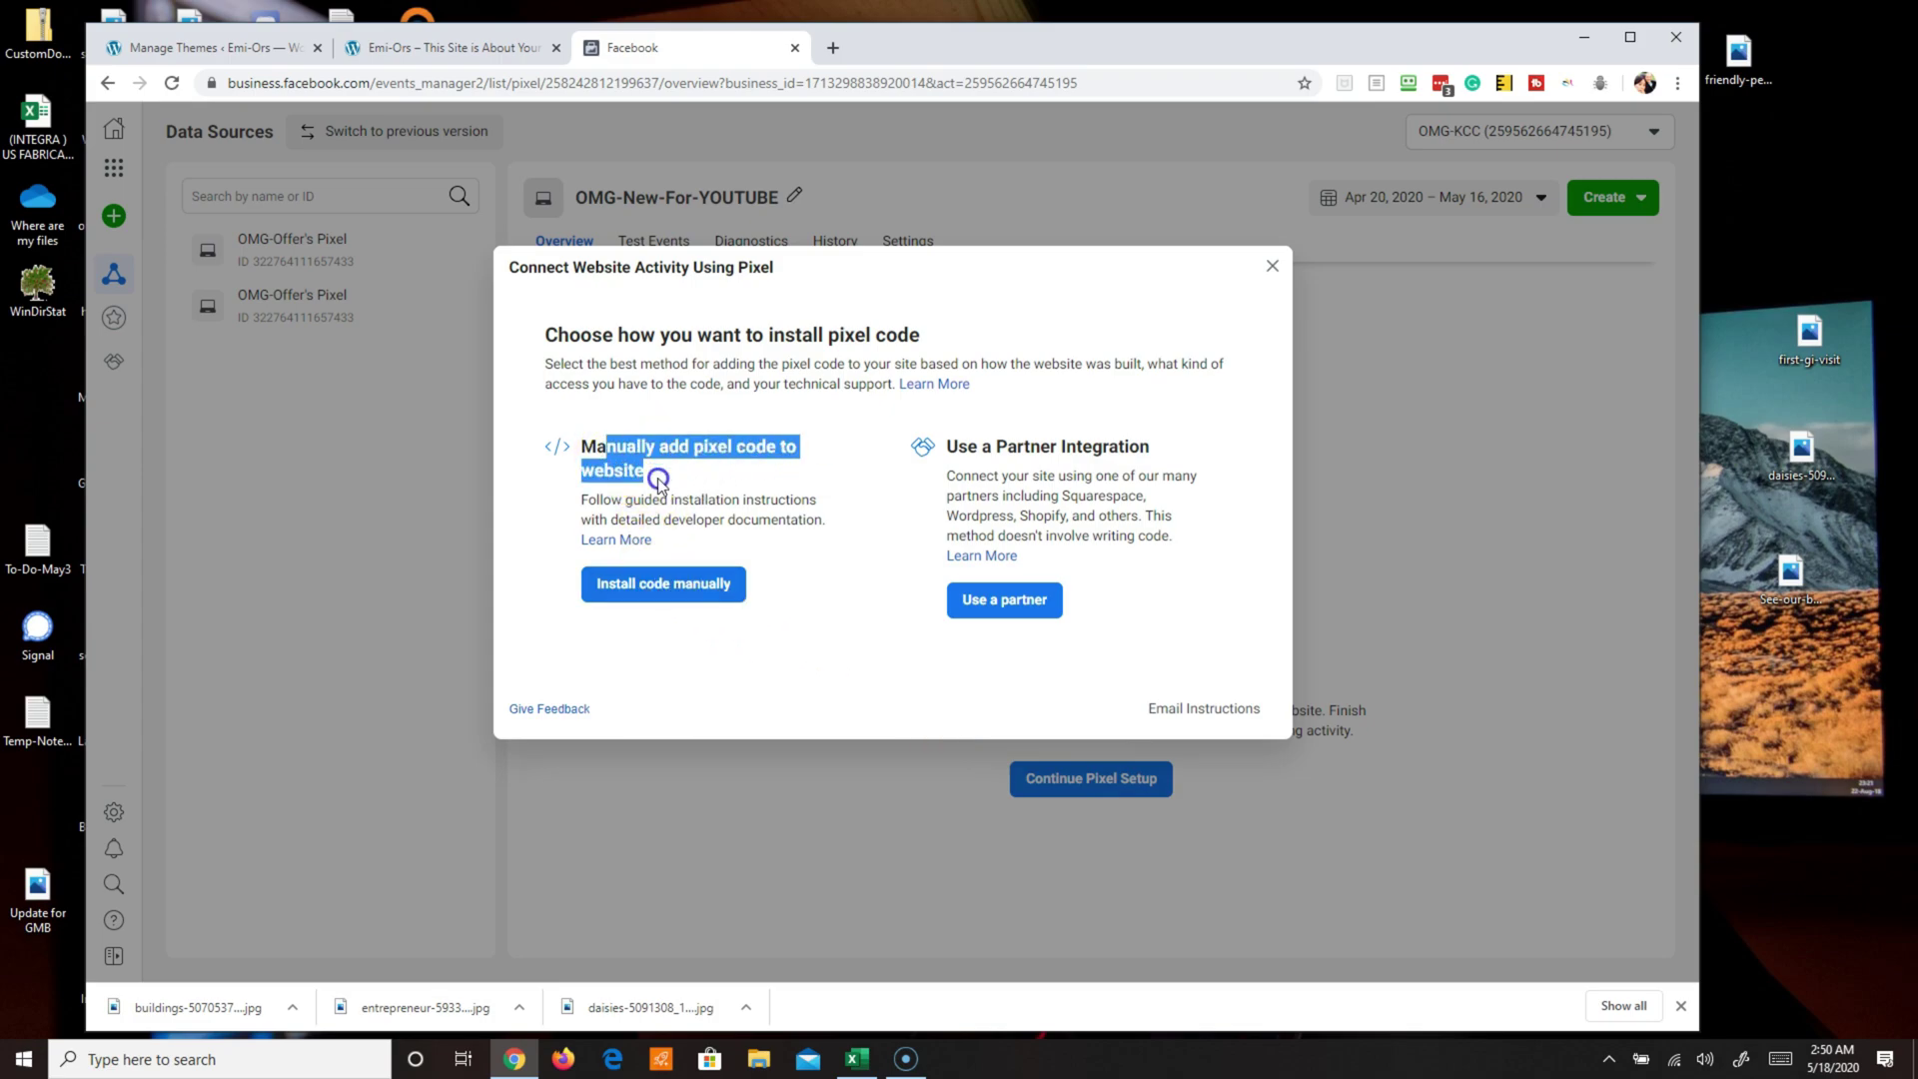
{"action": "left_click", "coordinate": [657, 588]}
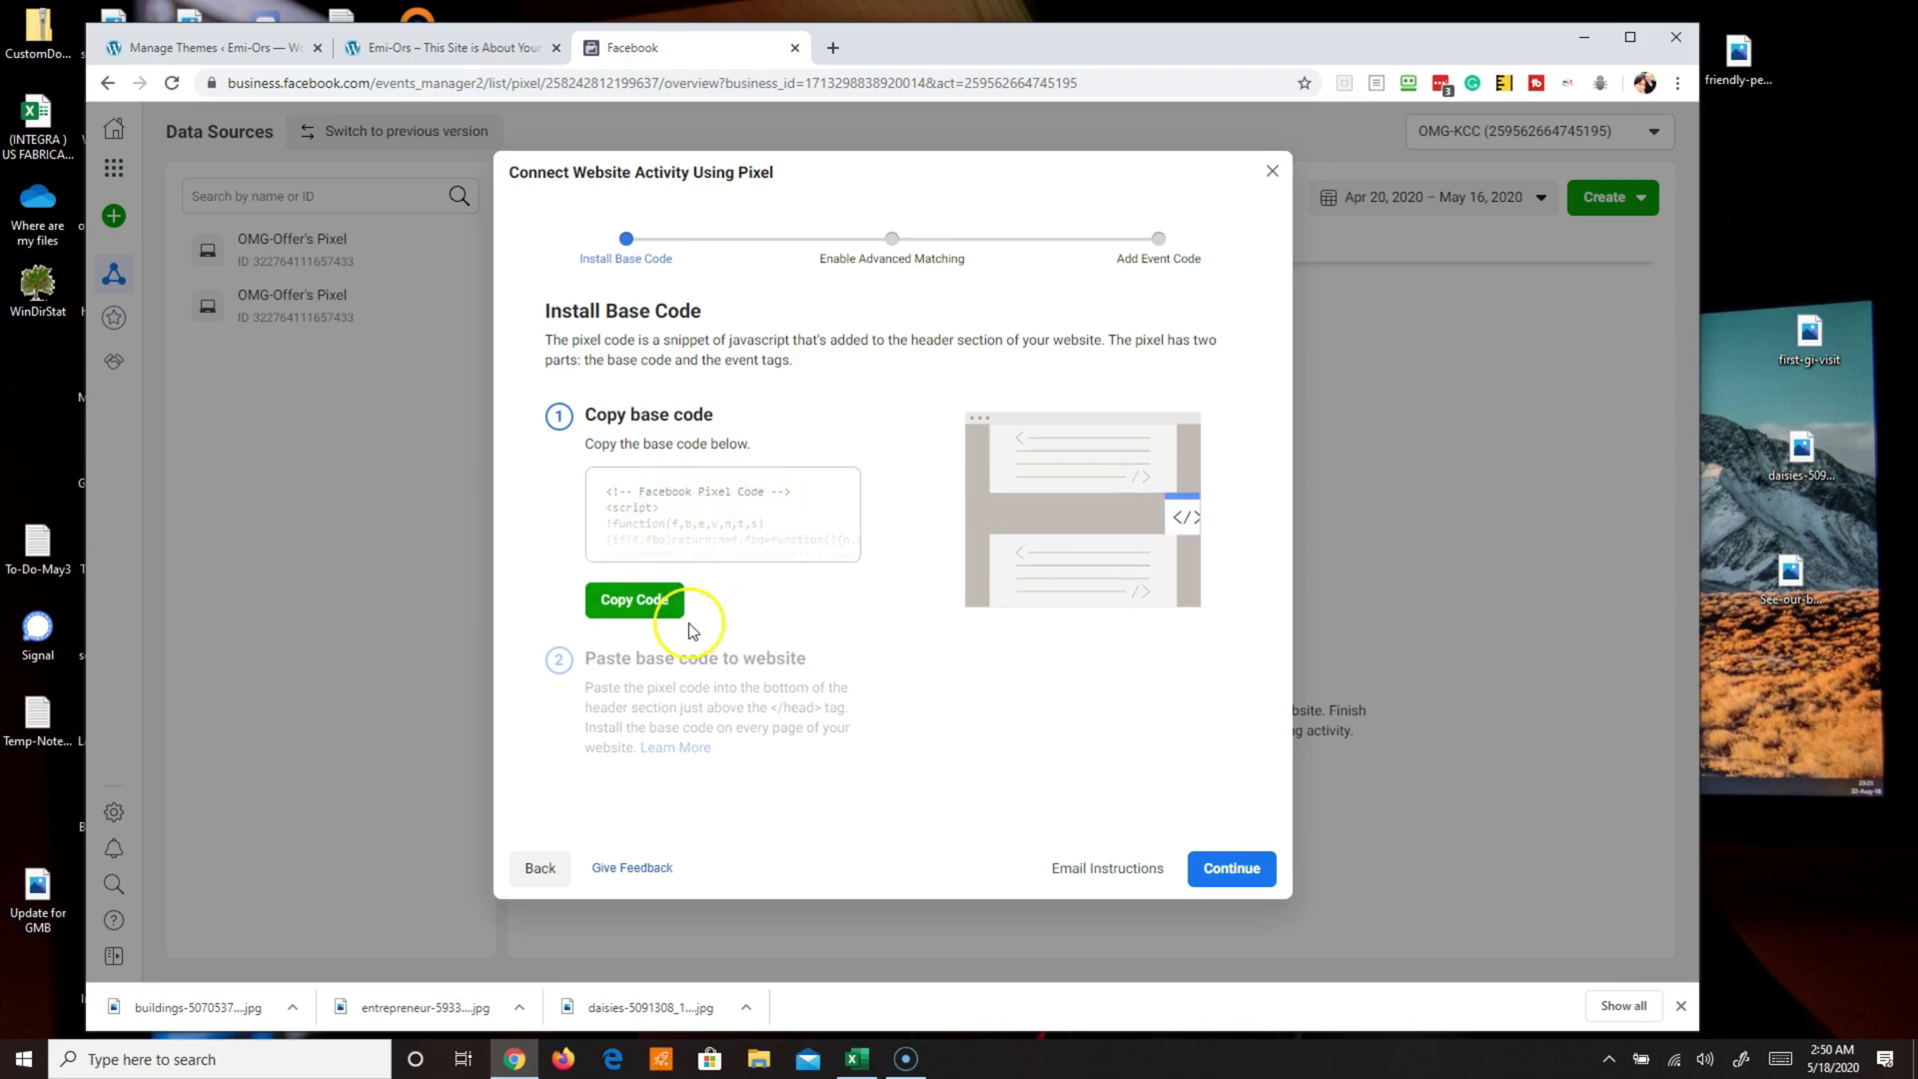
{"action": "left_click", "coordinate": [631, 602]}
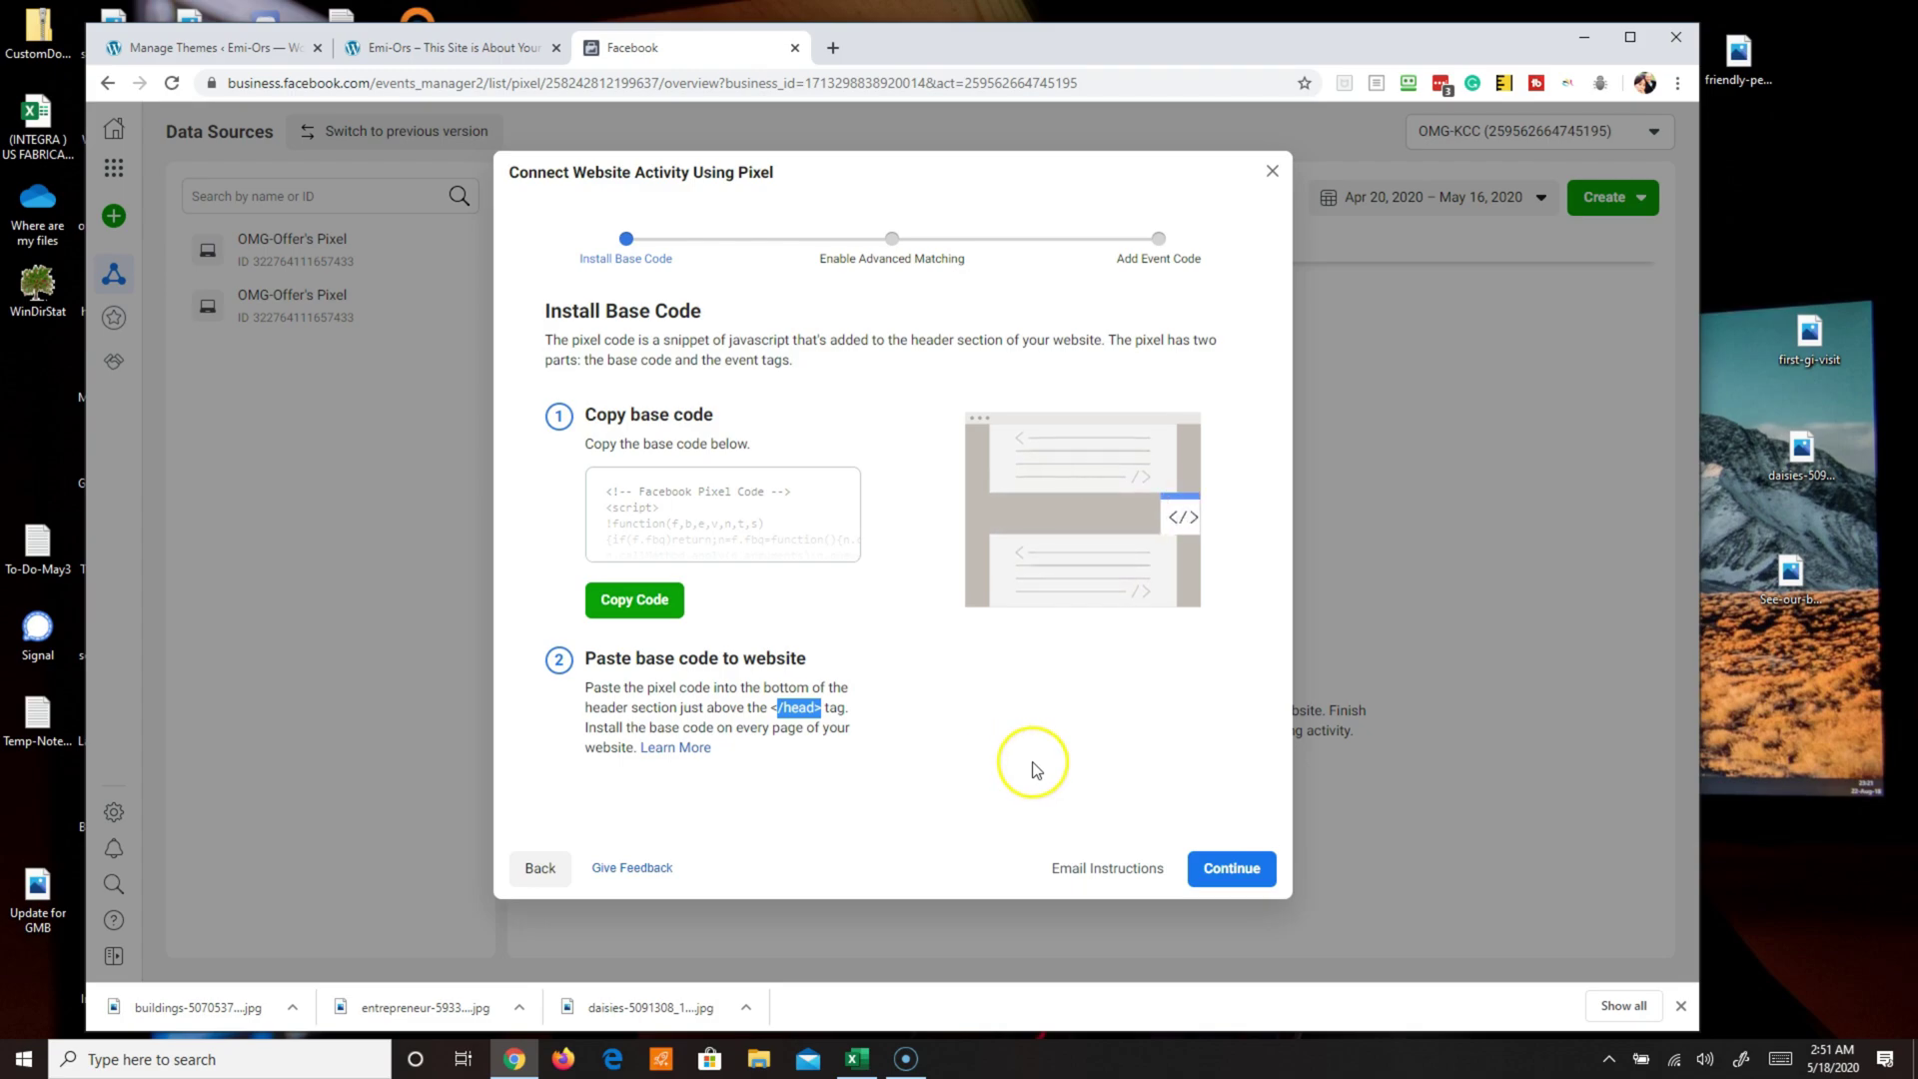
{"action": "left_click", "coordinate": [653, 599]}
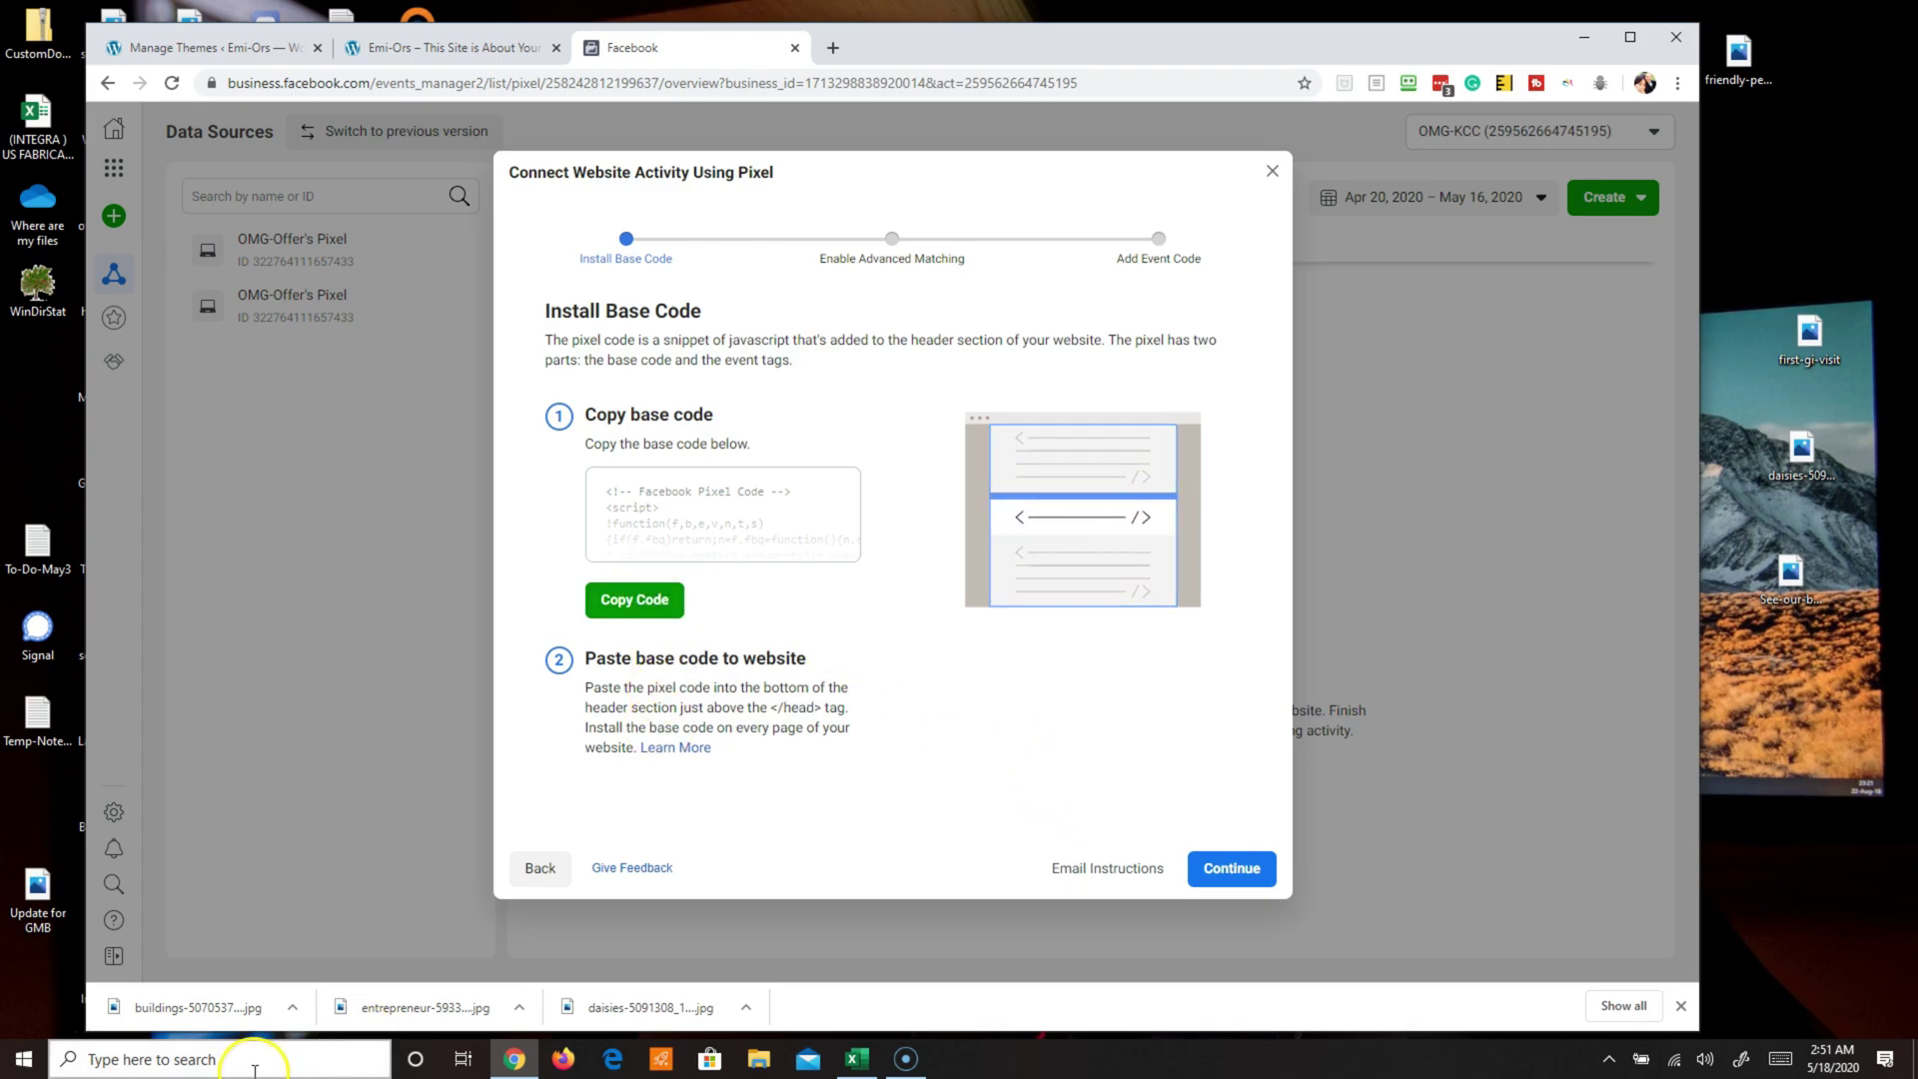
{"action": "left_click", "coordinate": [277, 272]}
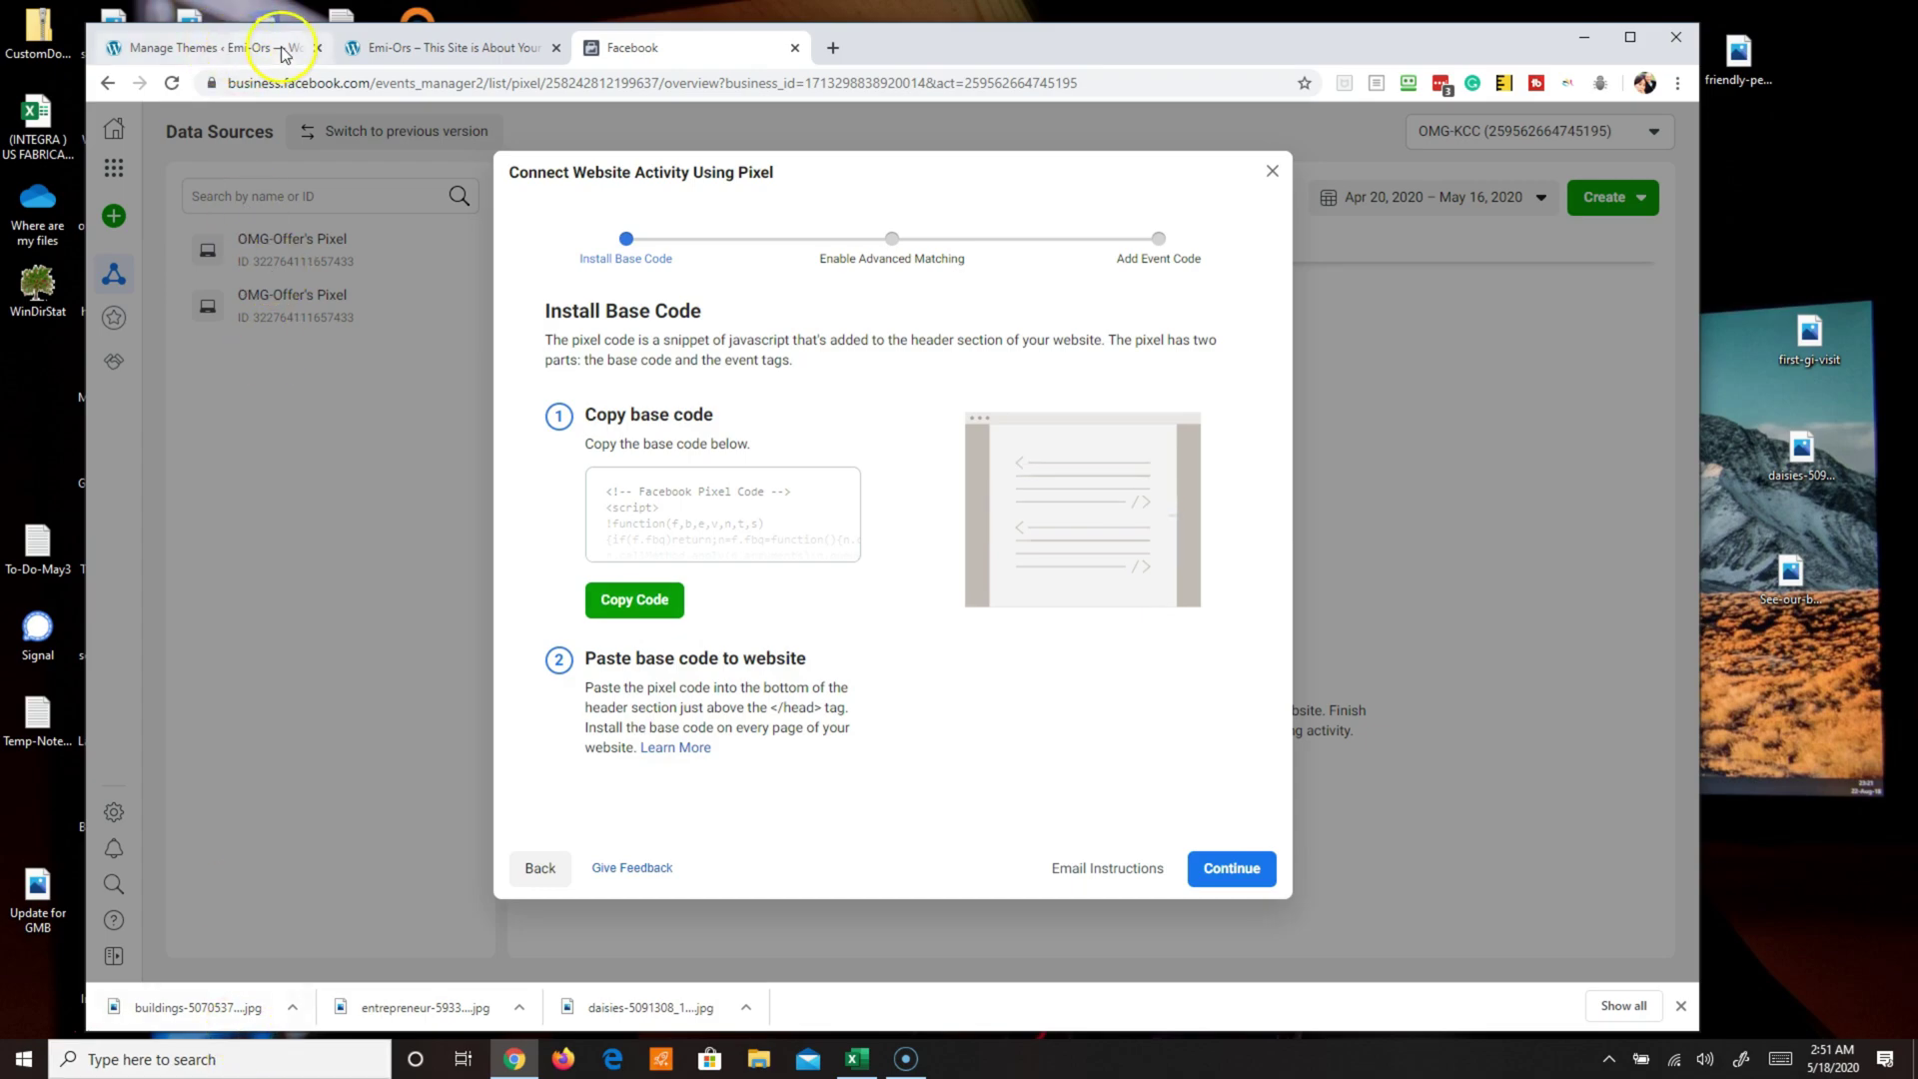
Step: Go from the site tabs to the WordPress admin's Plugins > Add New page
{"action": "left_click", "coordinate": [398, 47]}
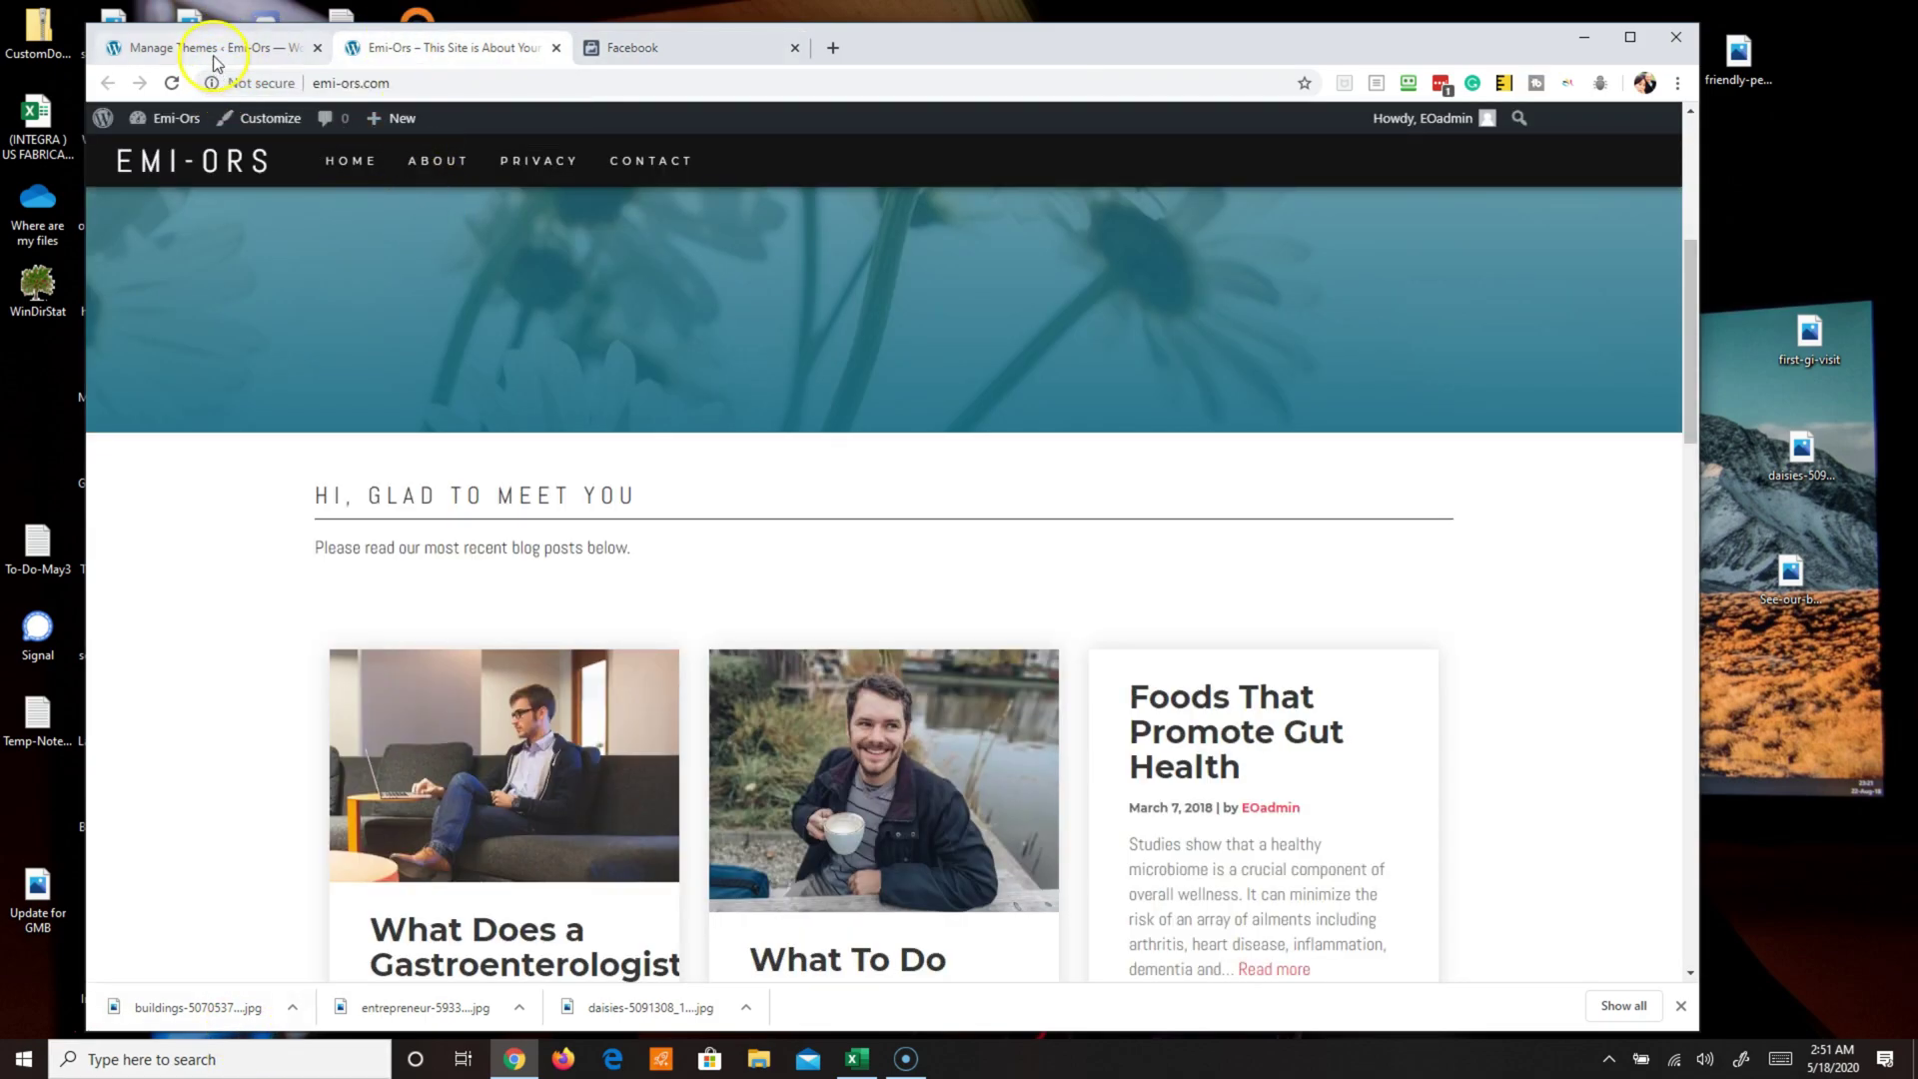
{"action": "scroll", "coordinate": [552, 419], "scroll_direction": "up", "scroll_amount": 5}
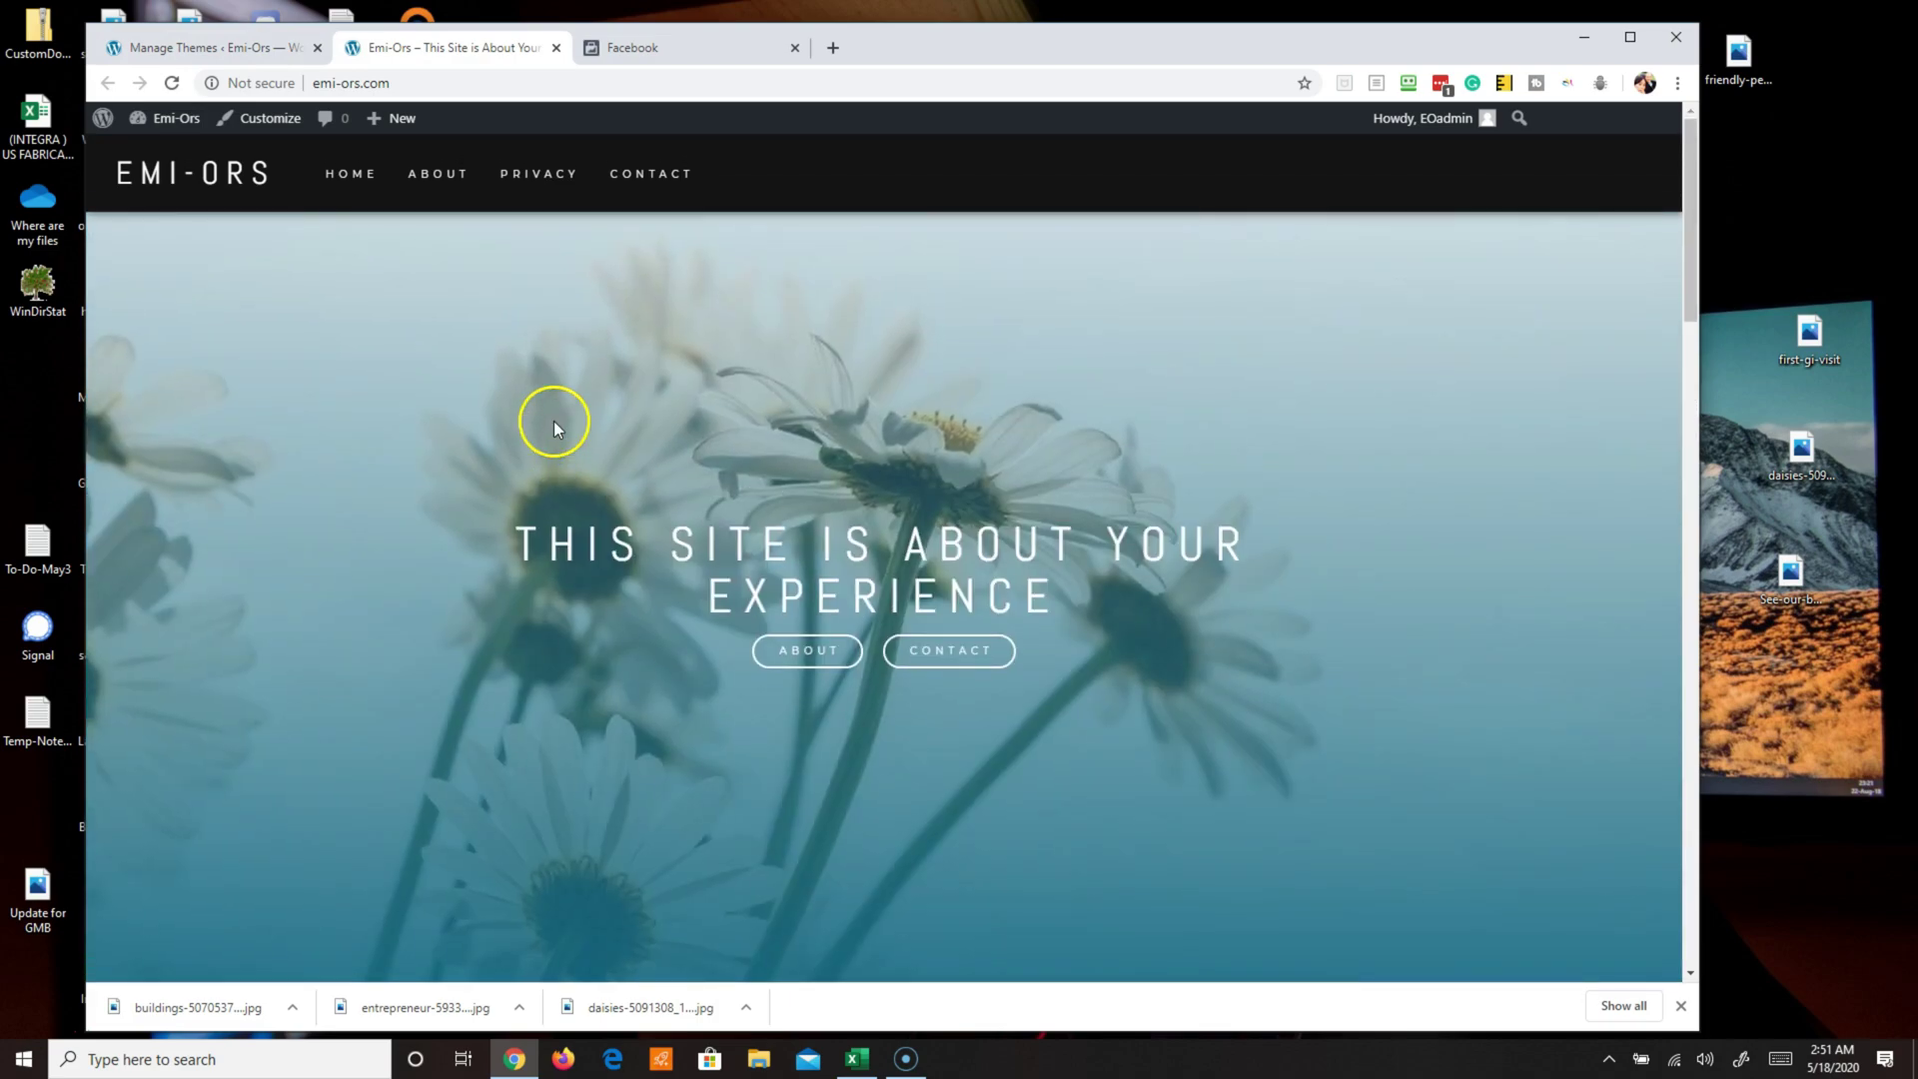
{"action": "left_click", "coordinate": [160, 47]}
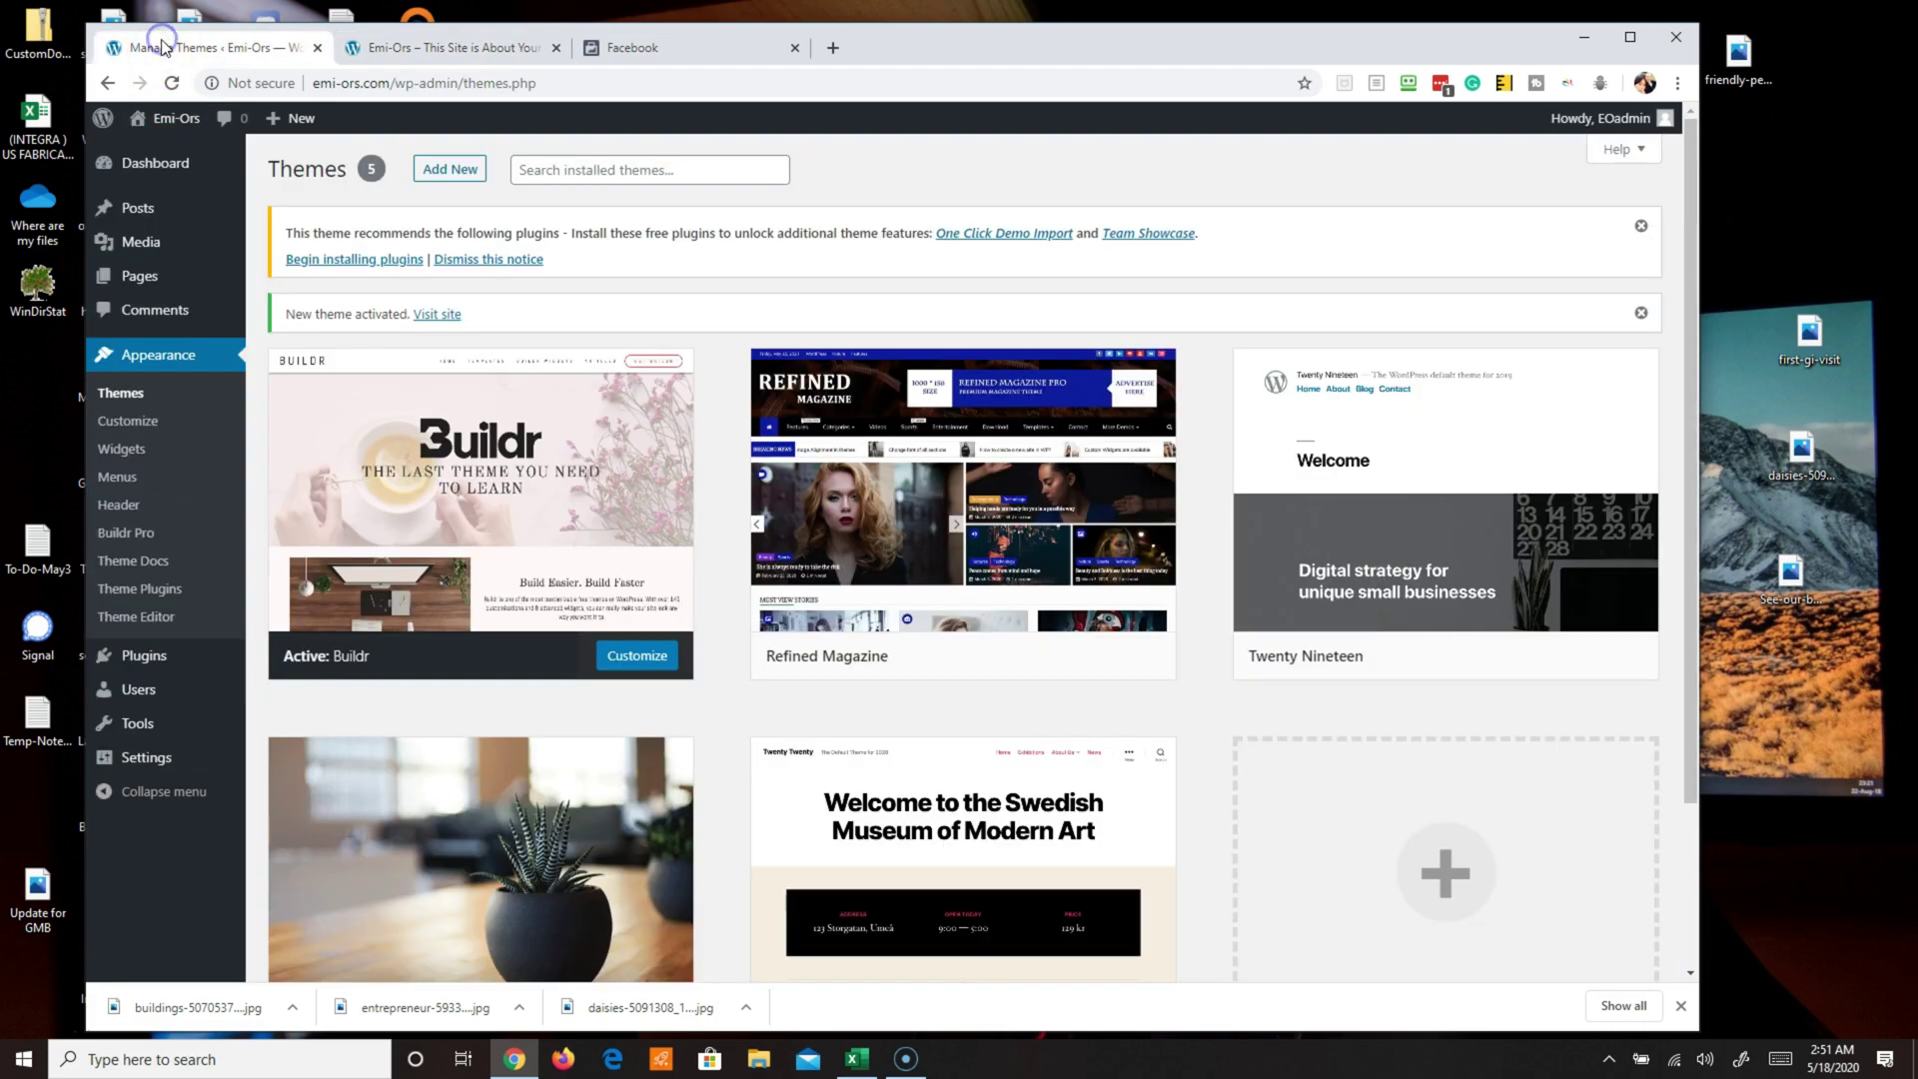
{"action": "left_click", "coordinate": [131, 661]}
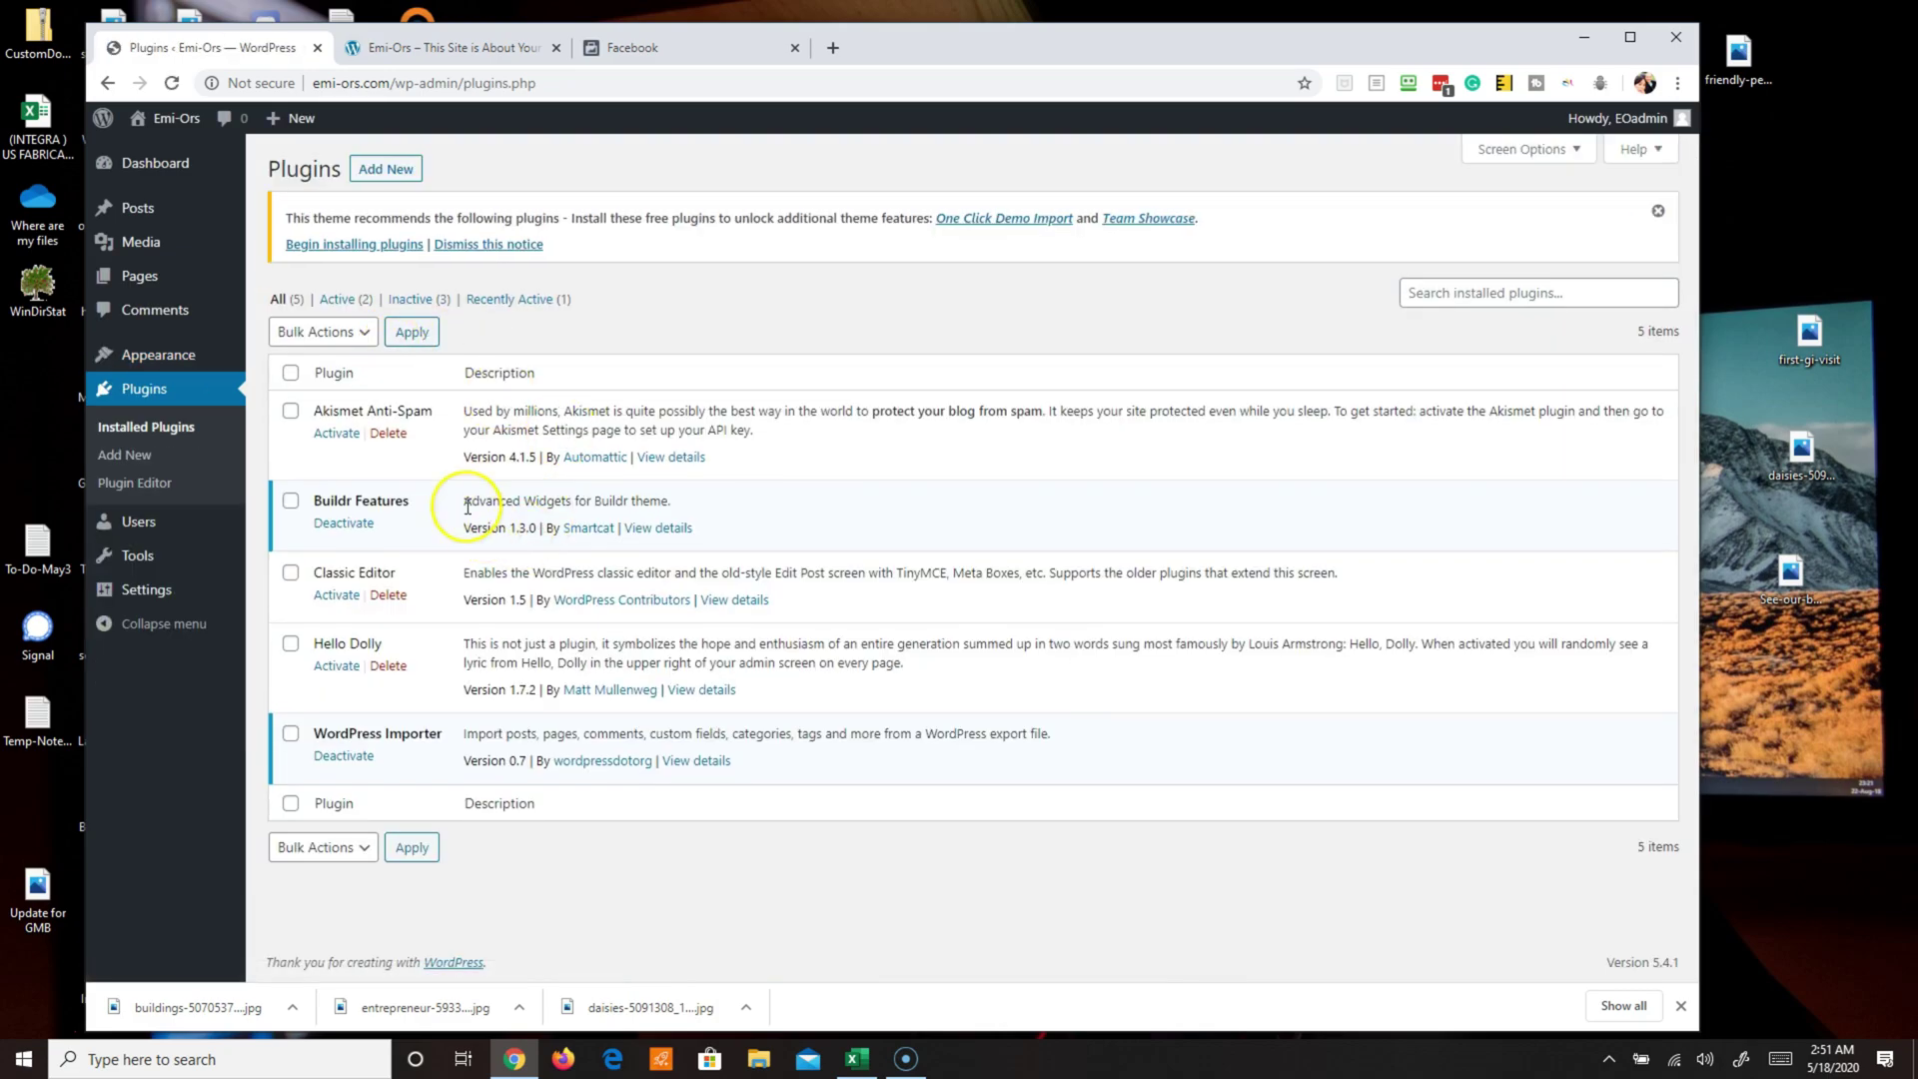
{"action": "left_click", "coordinate": [388, 169]}
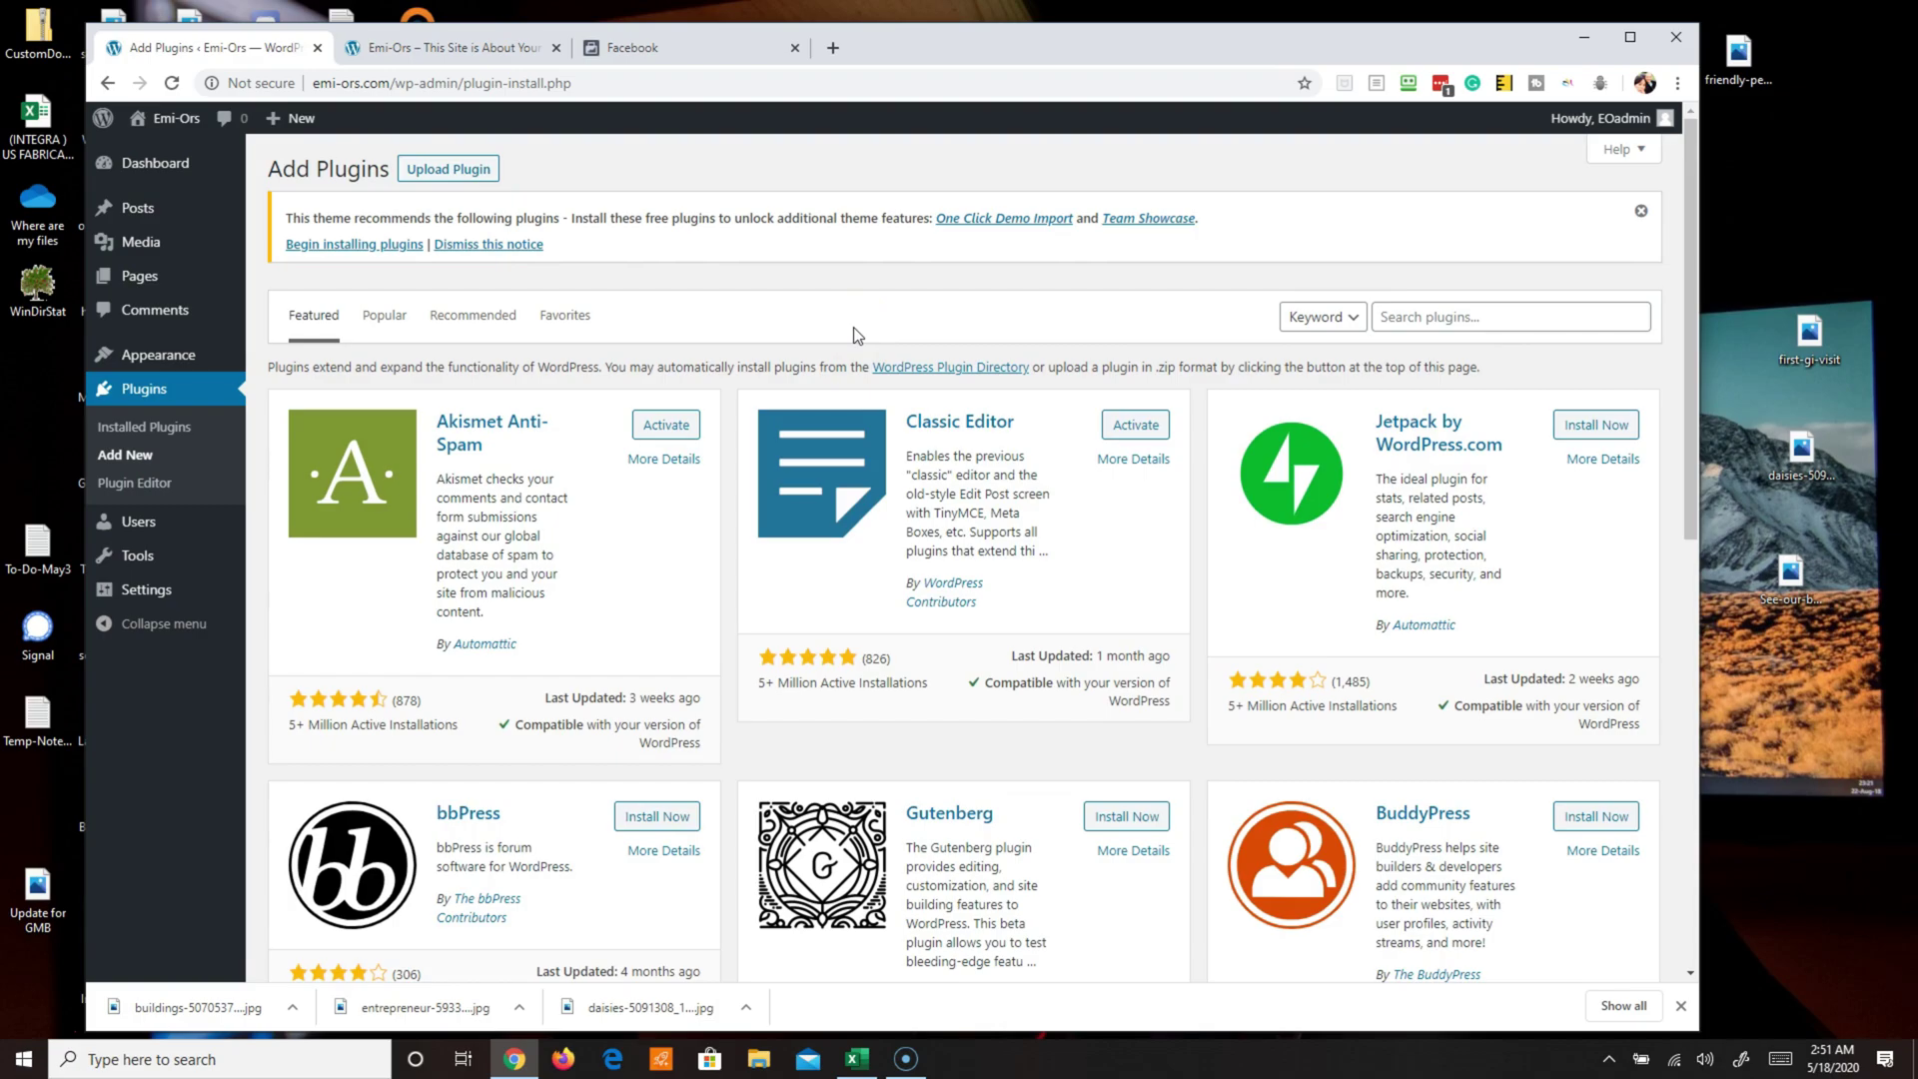
Step: Search the plugin directory and scroll through the results
{"action": "left_click", "coordinate": [1500, 310]}
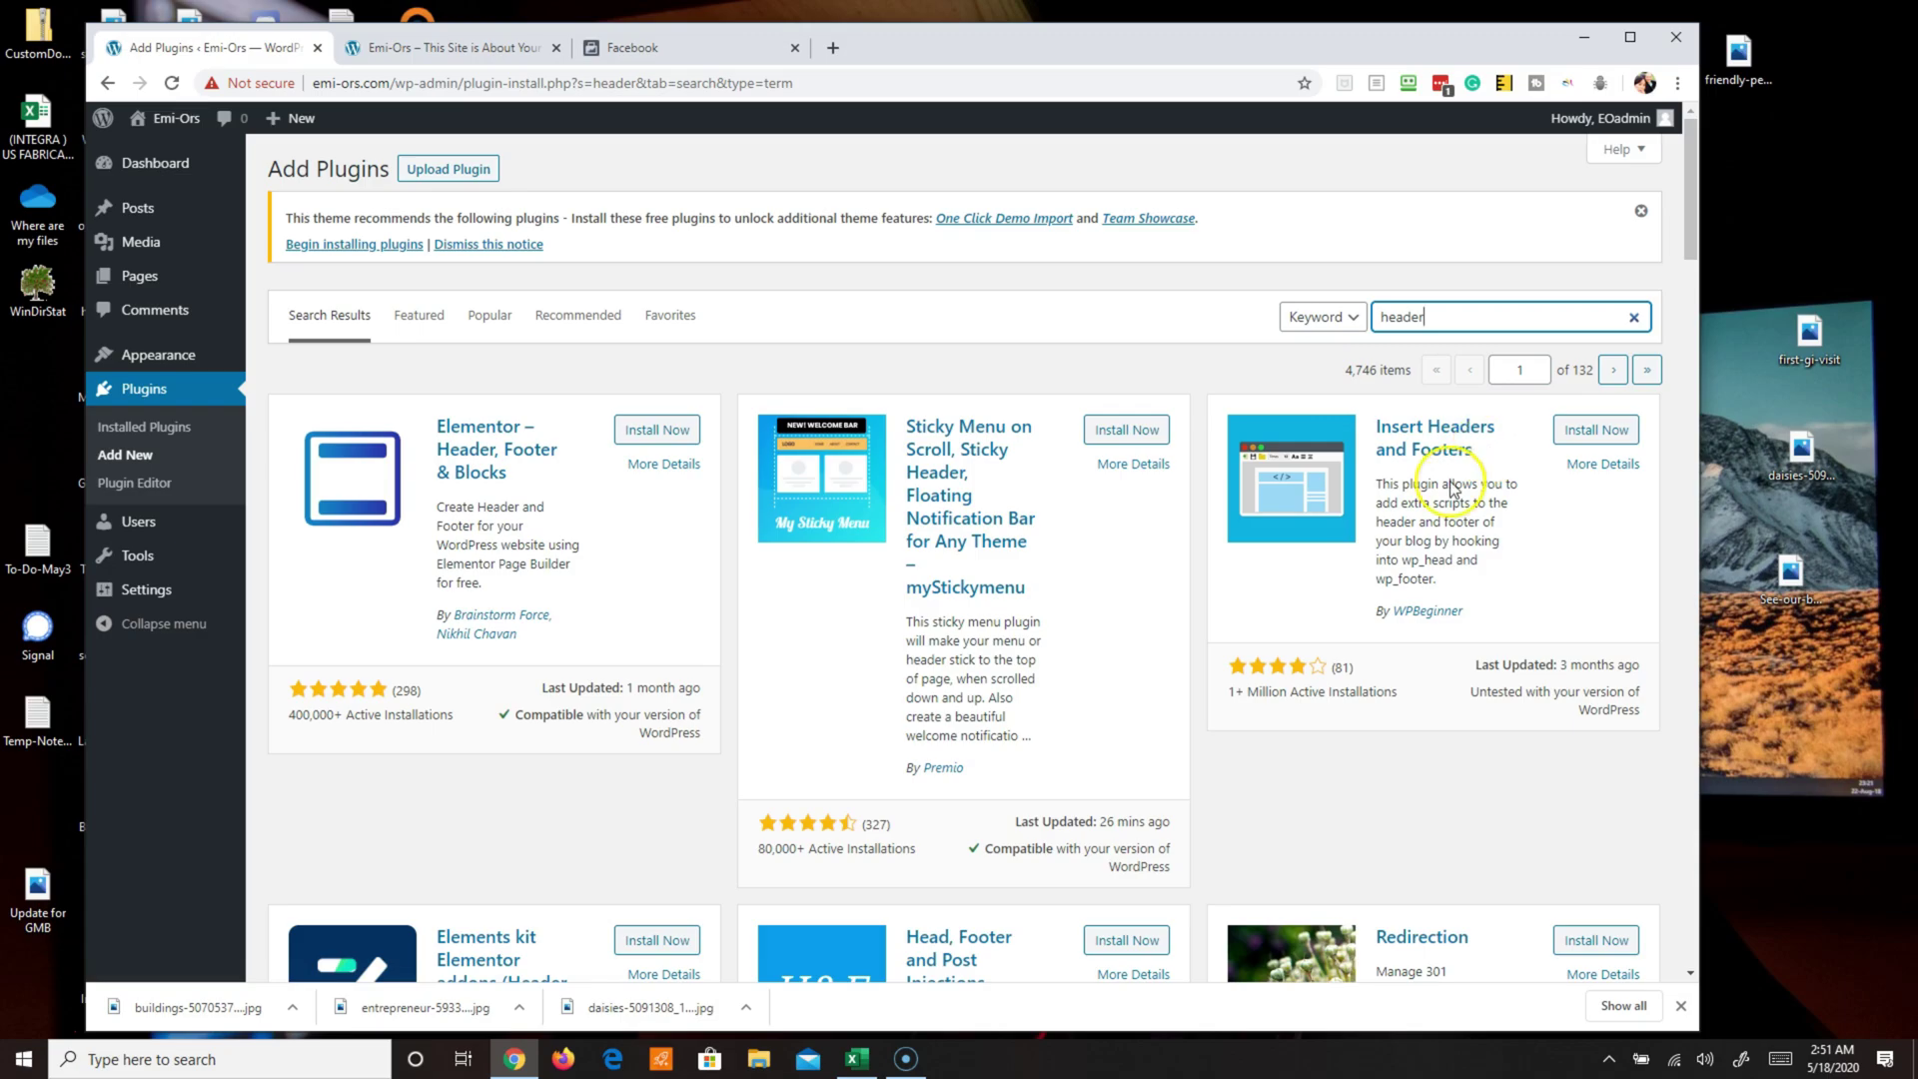
{"action": "scroll", "coordinate": [1321, 691], "scroll_direction": "down", "scroll_amount": 1}
{"action": "scroll", "coordinate": [1319, 695], "scroll_direction": "down", "scroll_amount": 2}
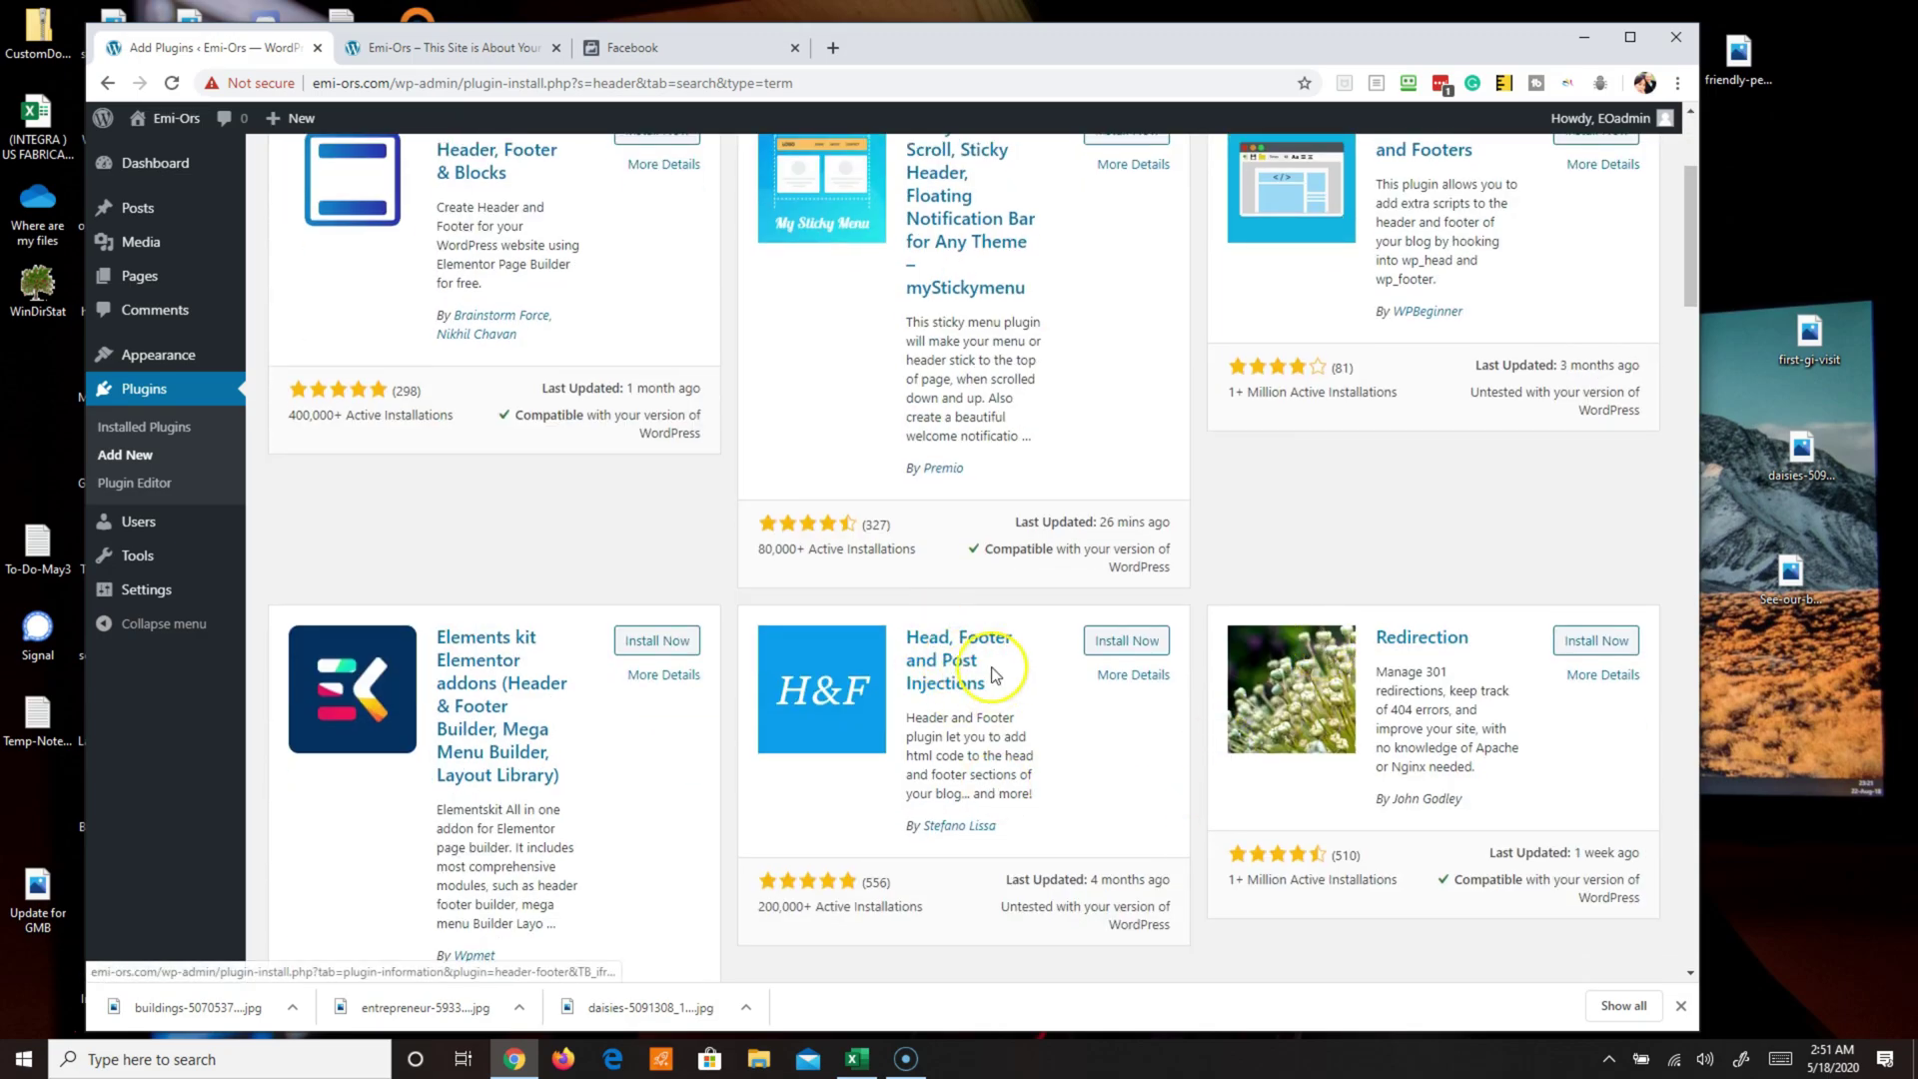
{"action": "scroll", "coordinate": [1036, 693], "scroll_direction": "down", "scroll_amount": 2}
{"action": "scroll", "coordinate": [1044, 699], "scroll_direction": "up", "scroll_amount": 3}
{"action": "scroll", "coordinate": [1041, 699], "scroll_direction": "up", "scroll_amount": 3}
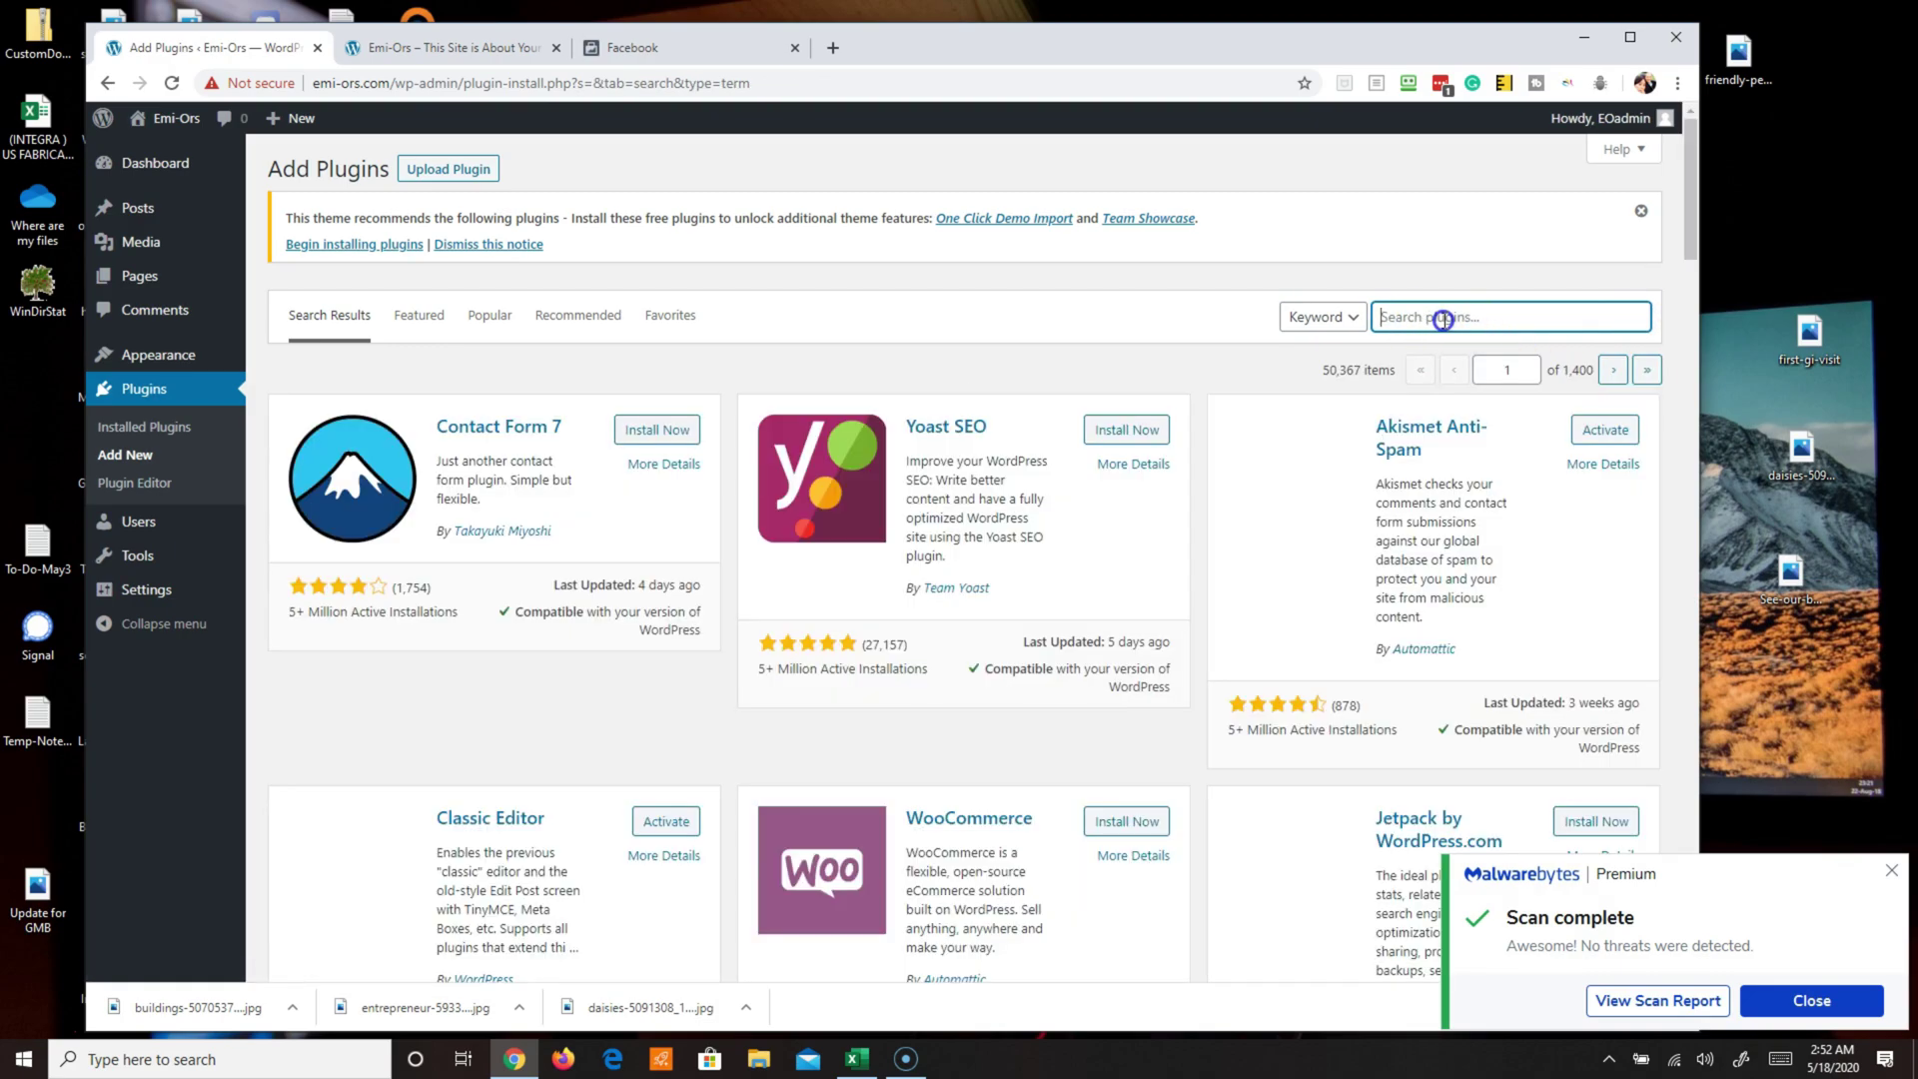
Step: Search plugins for 'header', then install and activate Insert Headers and Footers
{"action": "left_click", "coordinate": [1445, 320]}
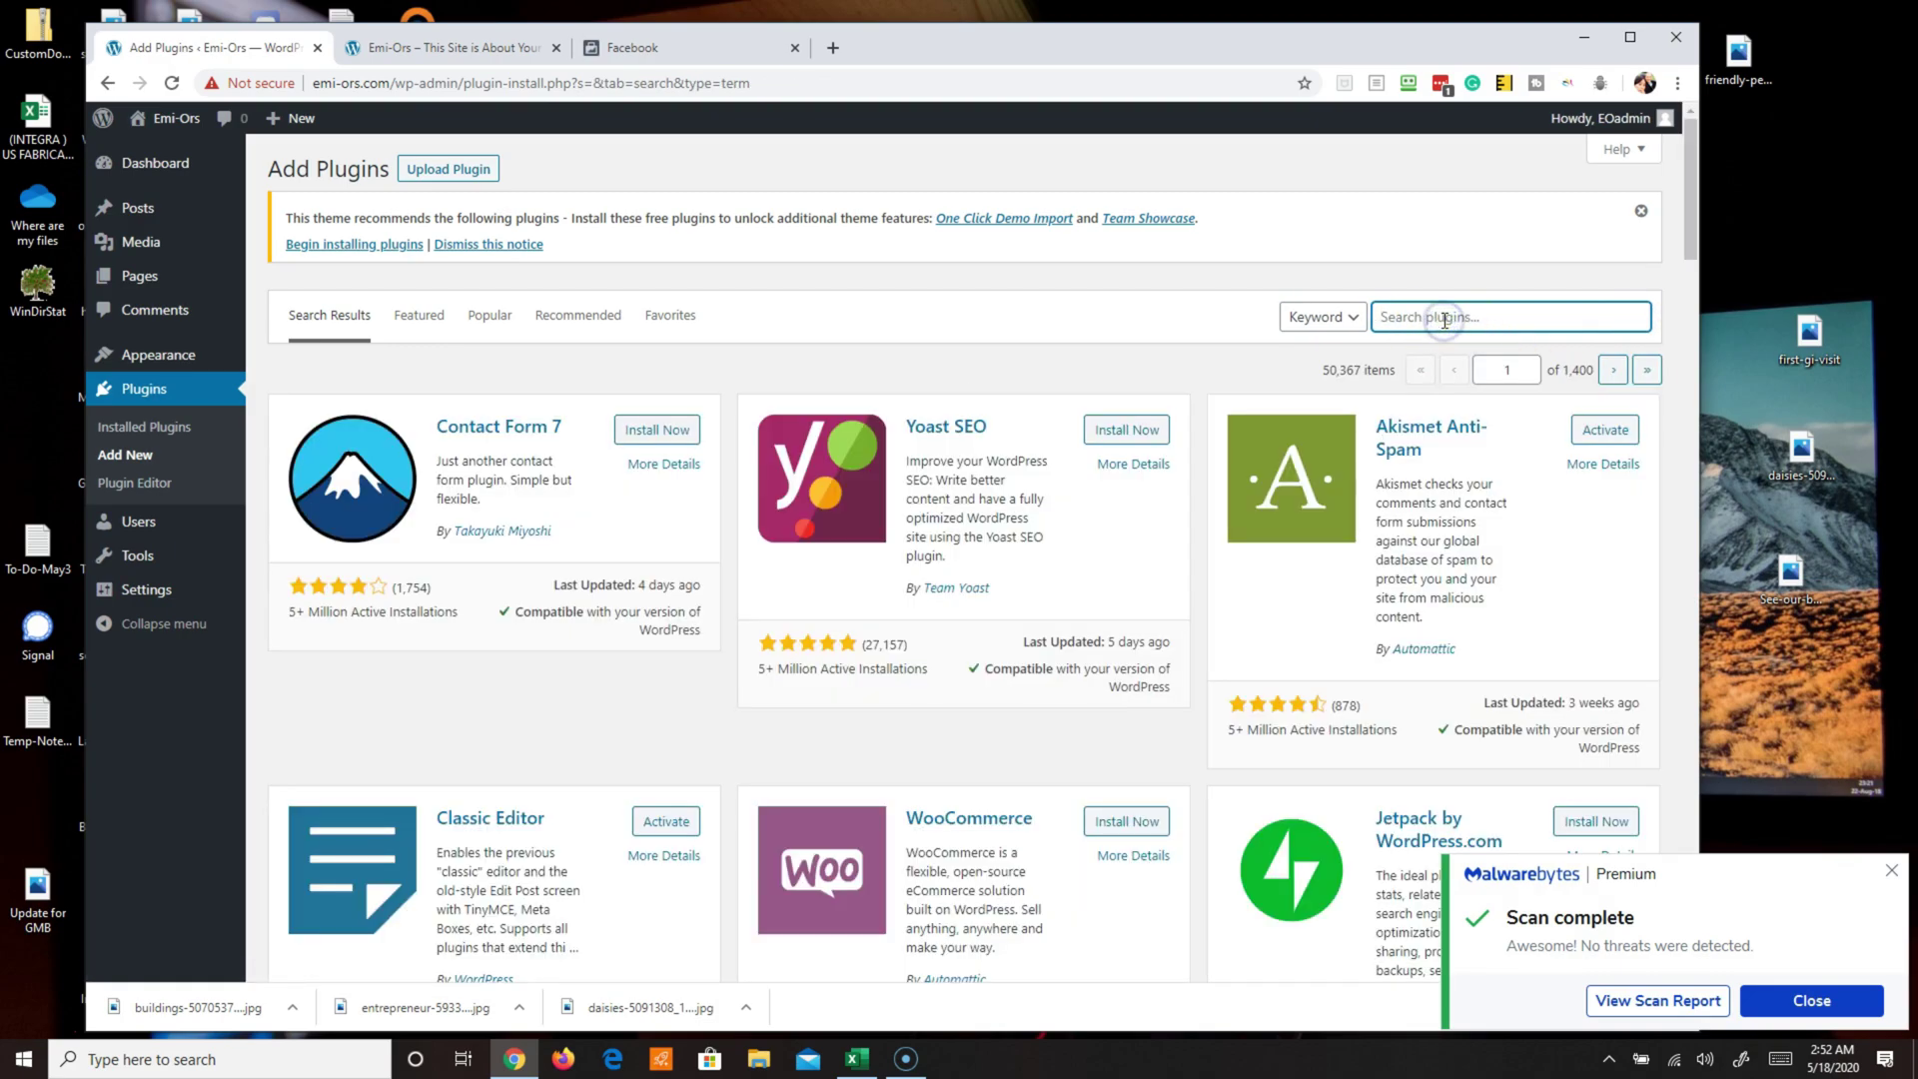
{"action": "type", "text": "h"}
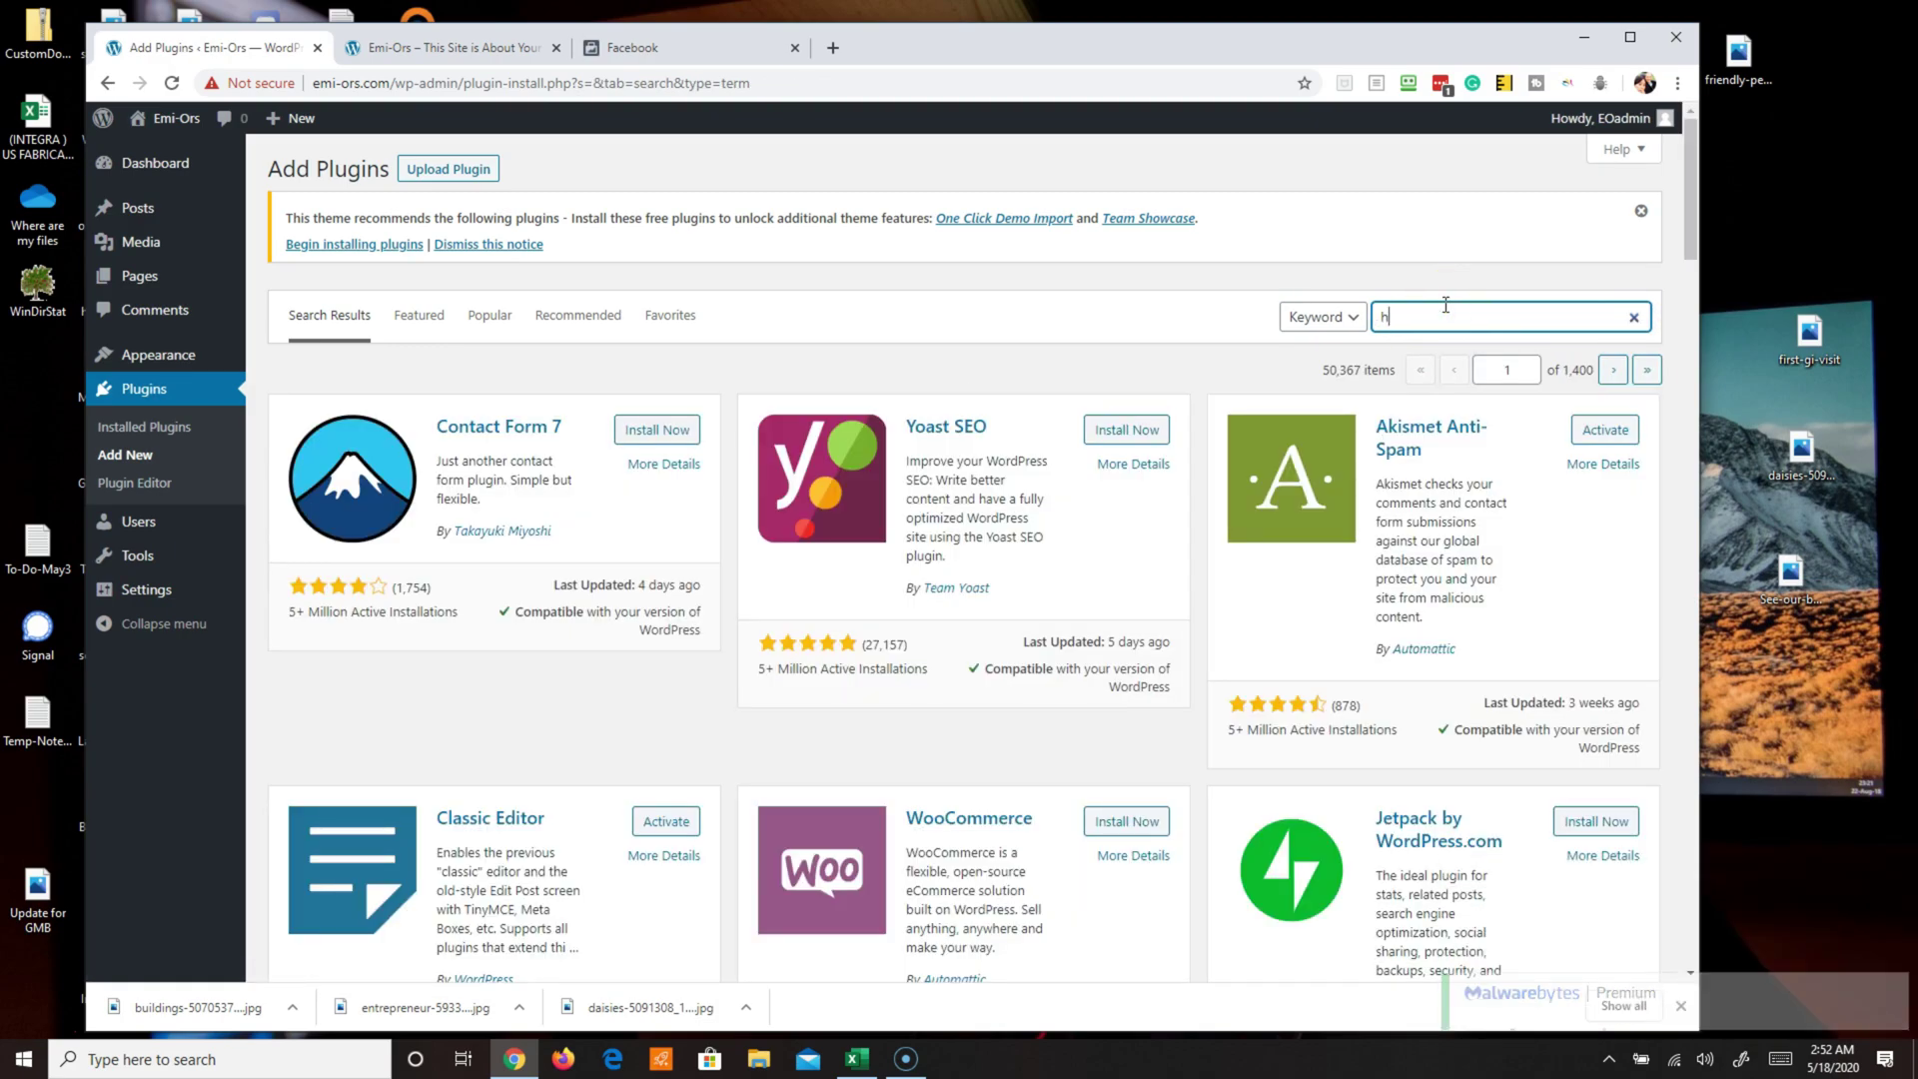
{"action": "type", "text": "eader"}
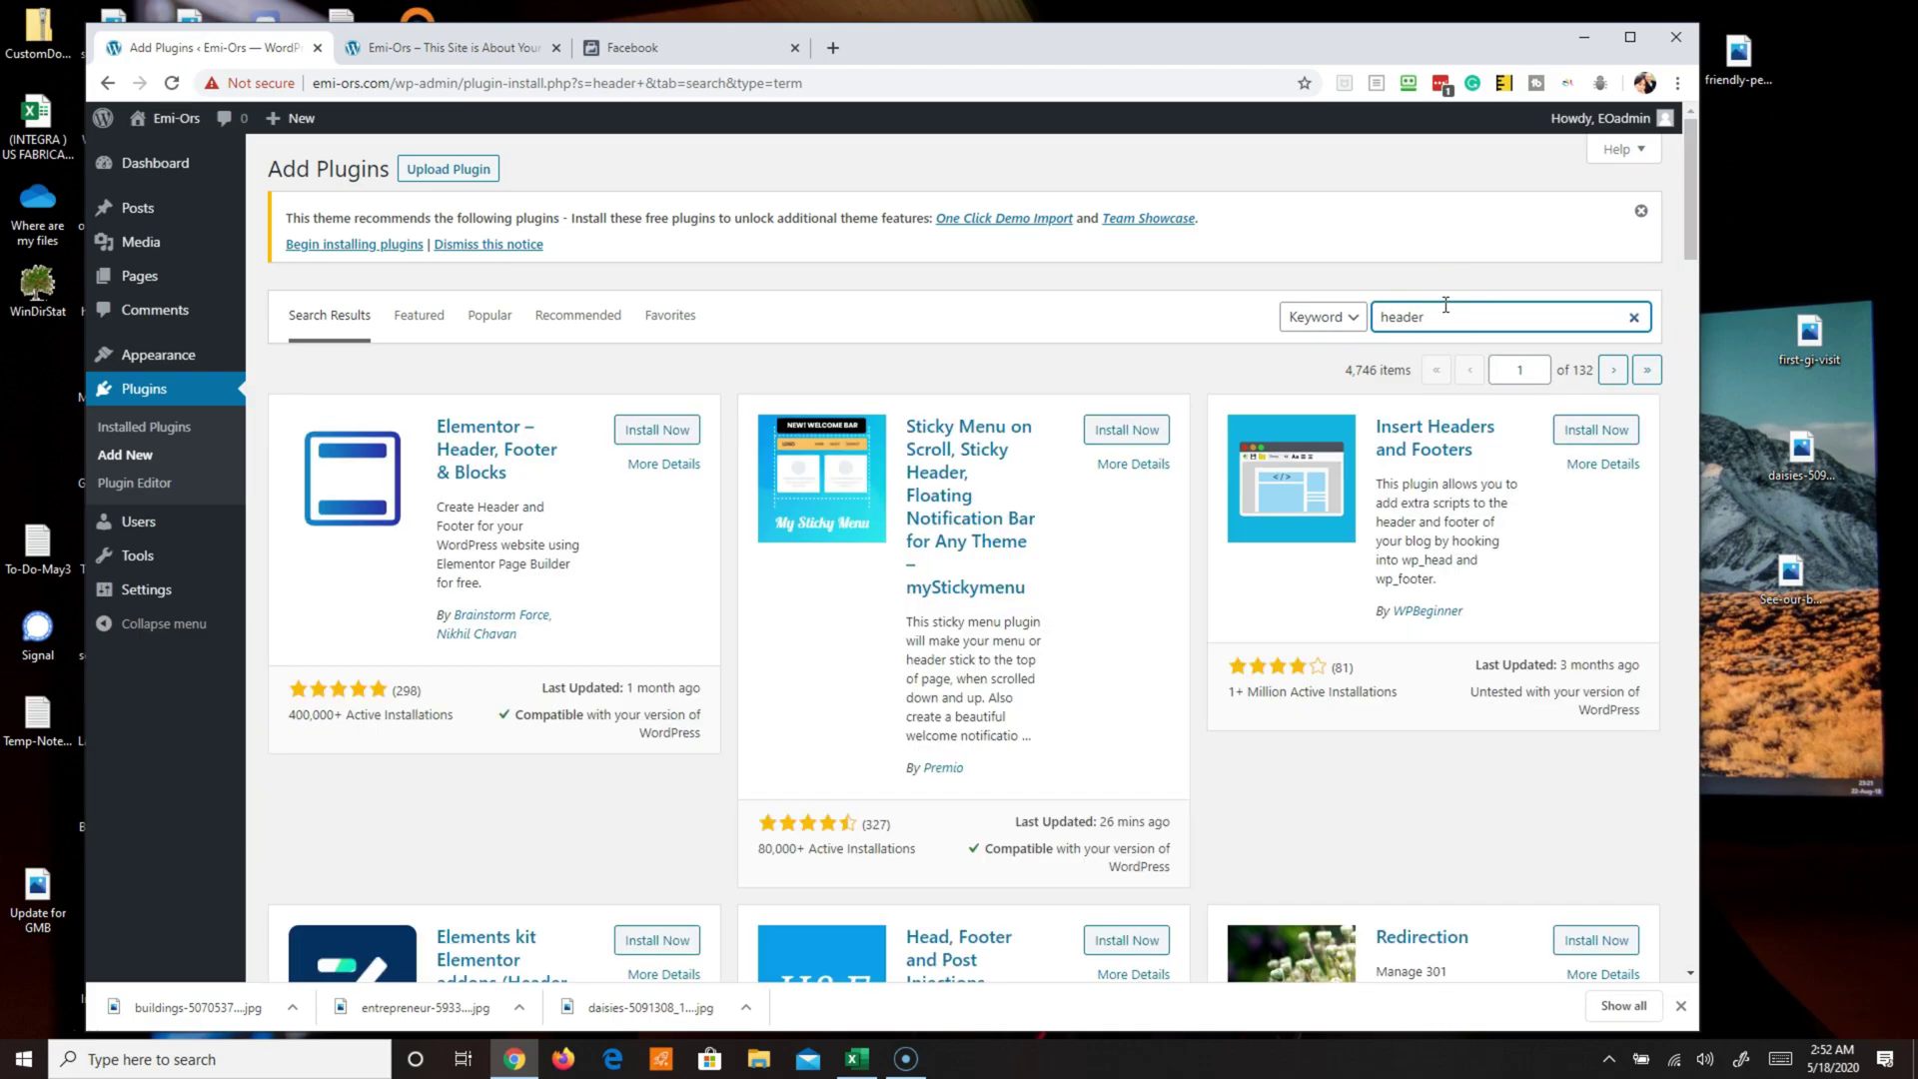
{"action": "left_click", "coordinate": [1596, 428]}
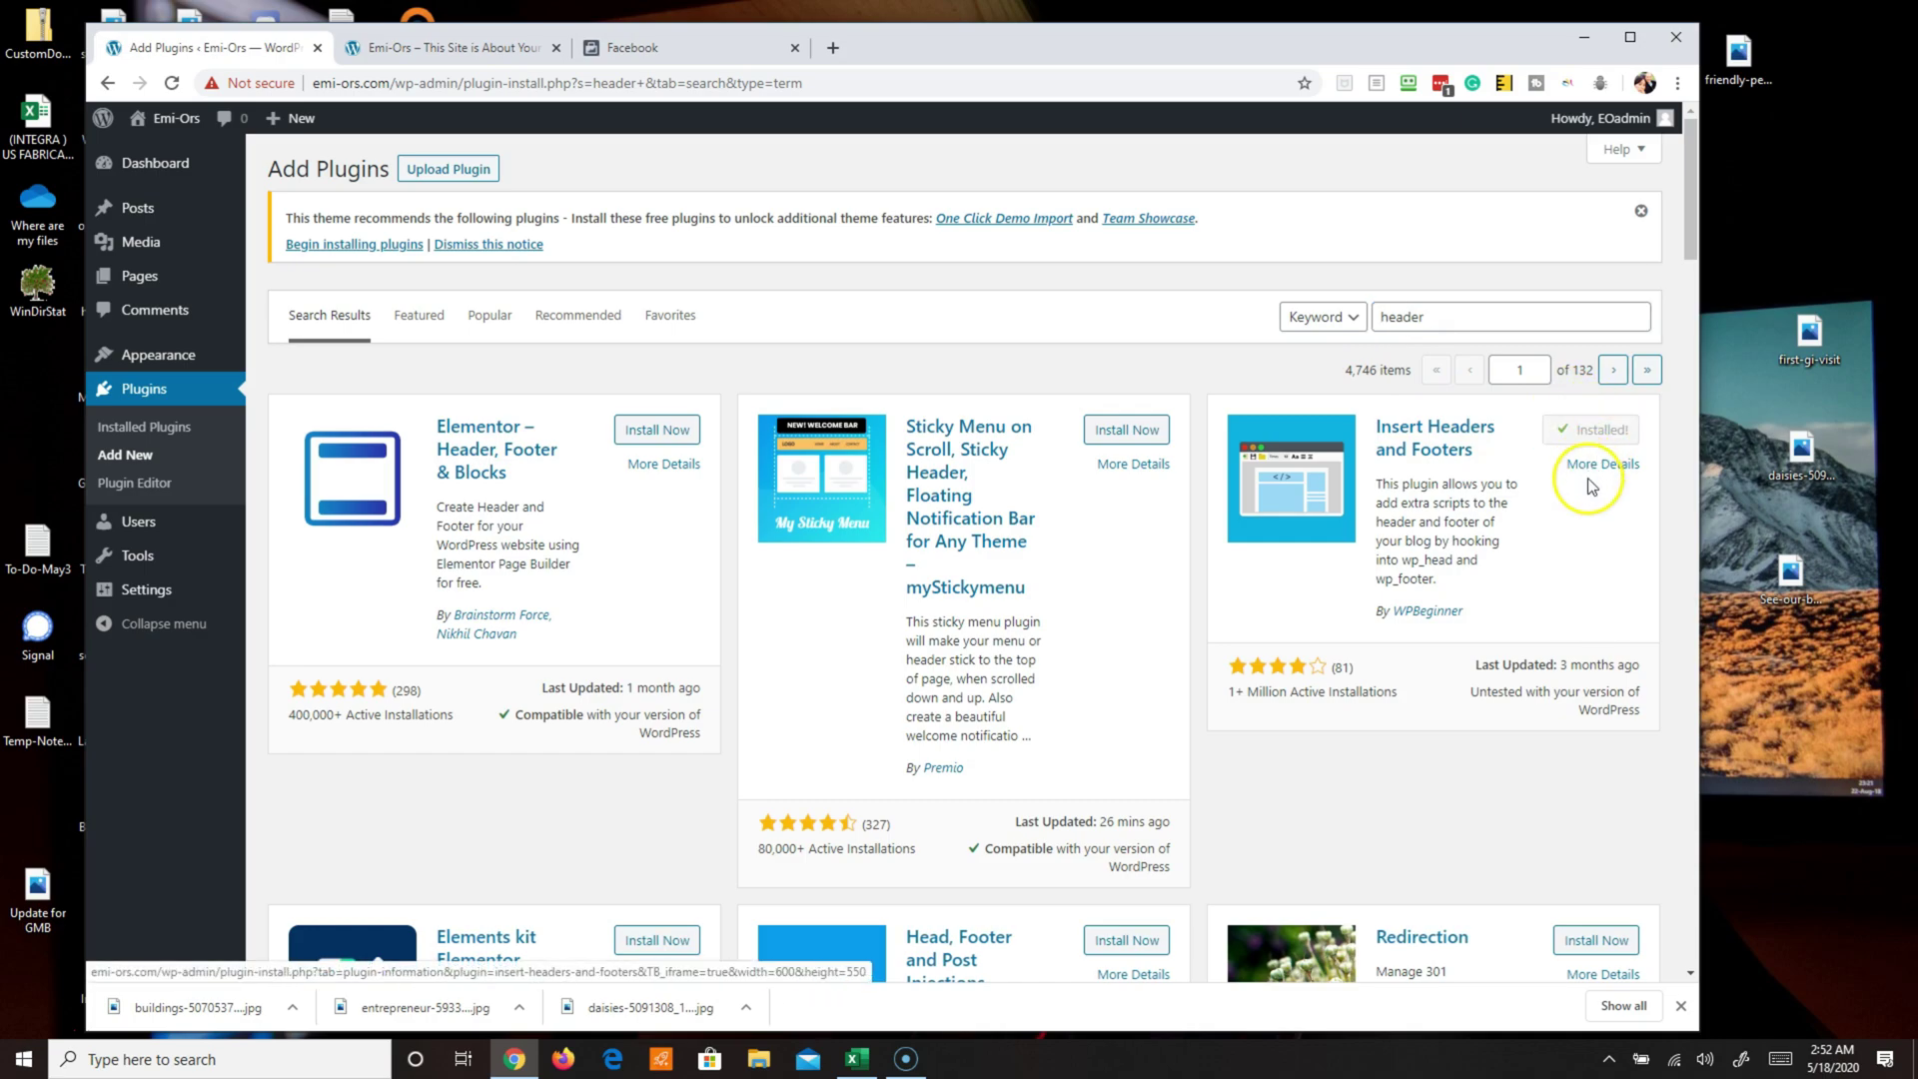
{"action": "left_click", "coordinate": [1620, 431]}
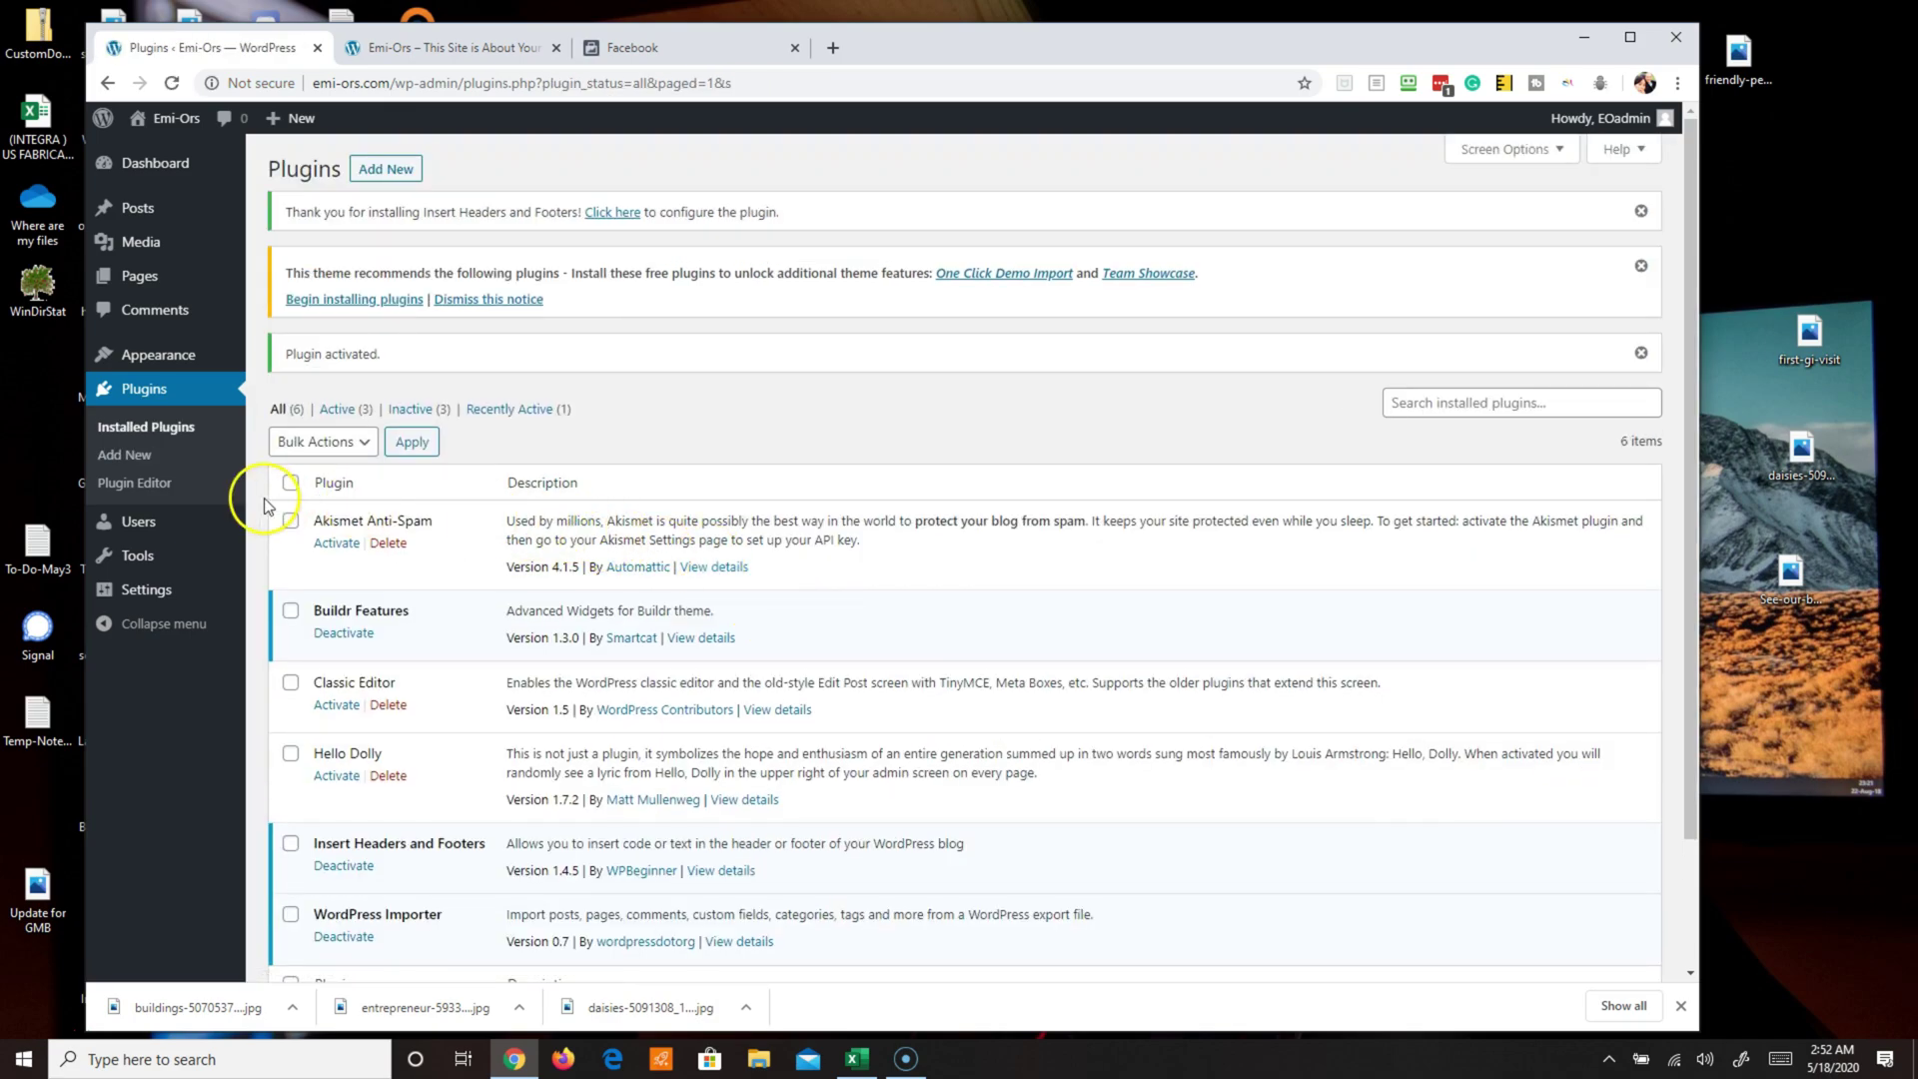
Step: Open Settings > Insert Headers and Footers with the cursor in Scripts in Header
{"action": "mouse_move", "coordinate": [152, 592]}
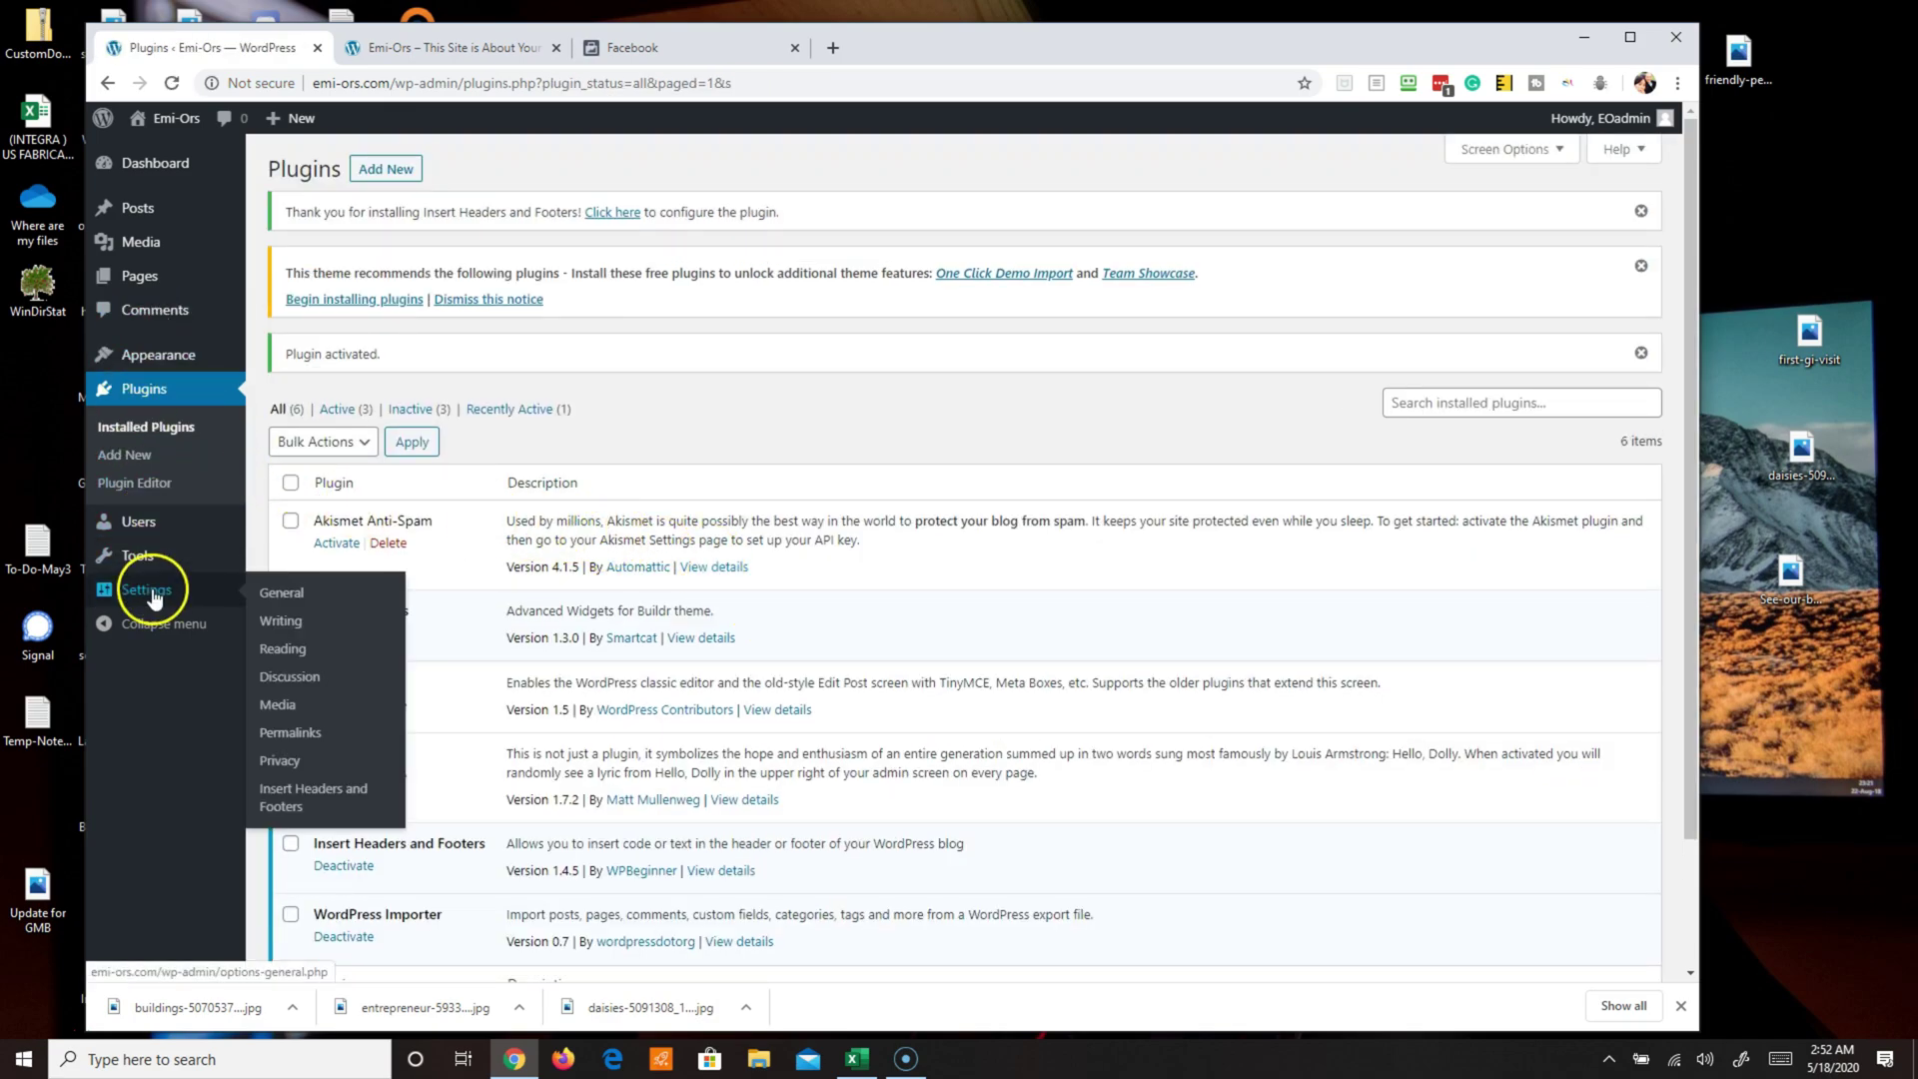
{"action": "left_click", "coordinate": [291, 805]}
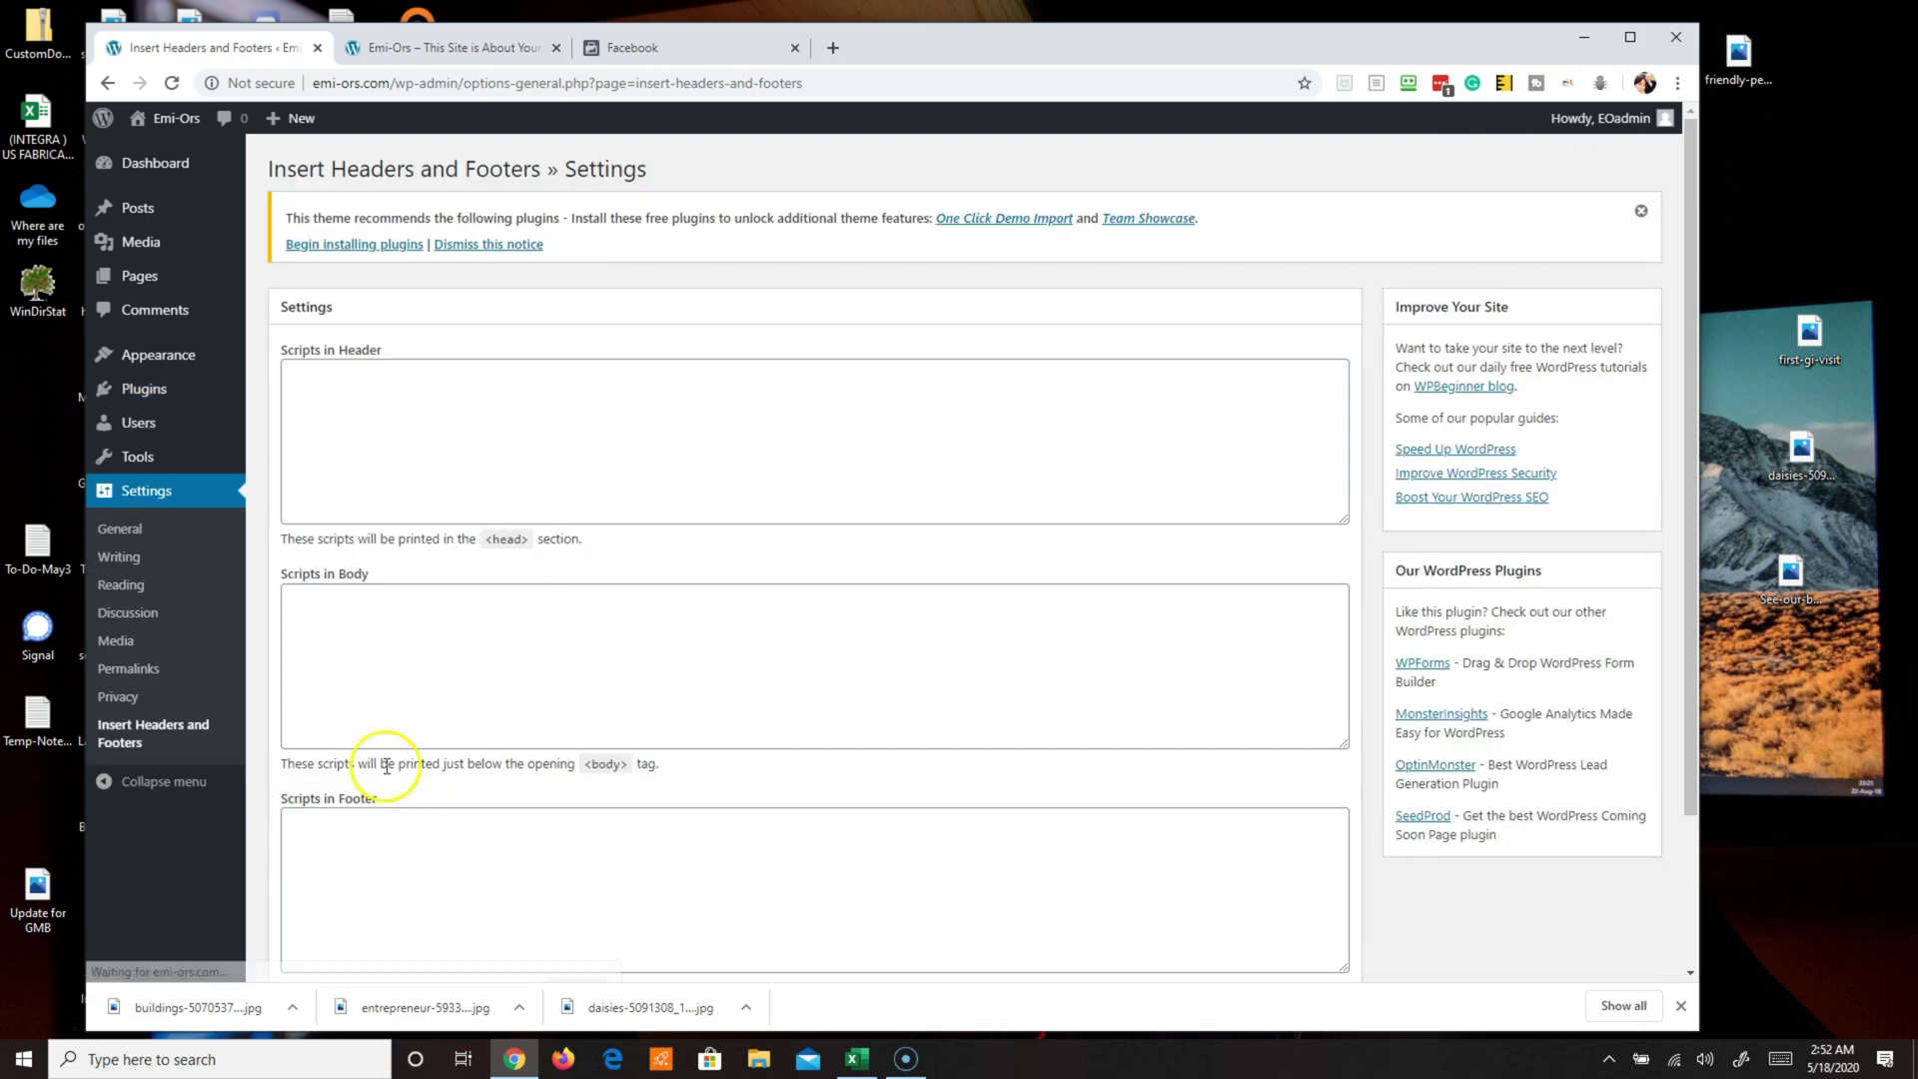
{"action": "left_click", "coordinate": [362, 386]}
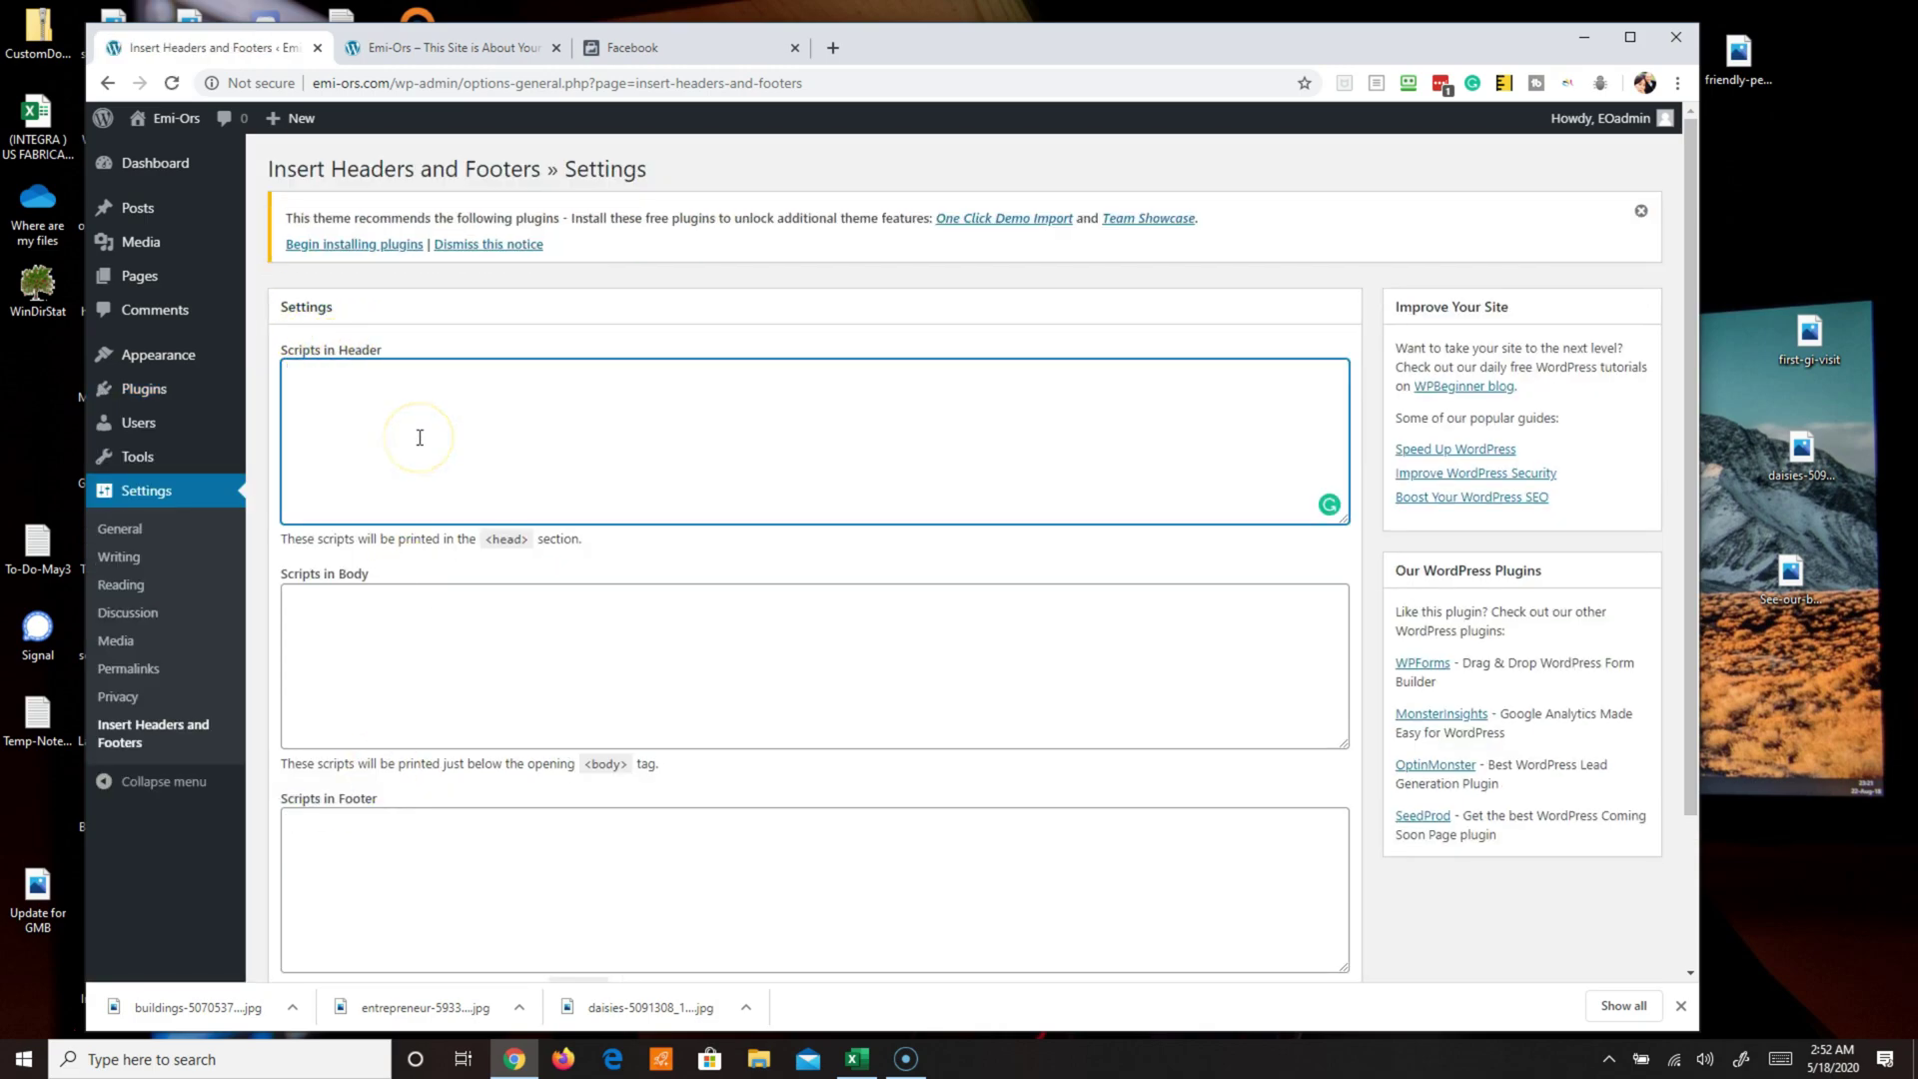
Step: Paste the Facebook pixel base code into Scripts in Header and scroll down to Save
{"action": "key", "text": "ctrl+v"}
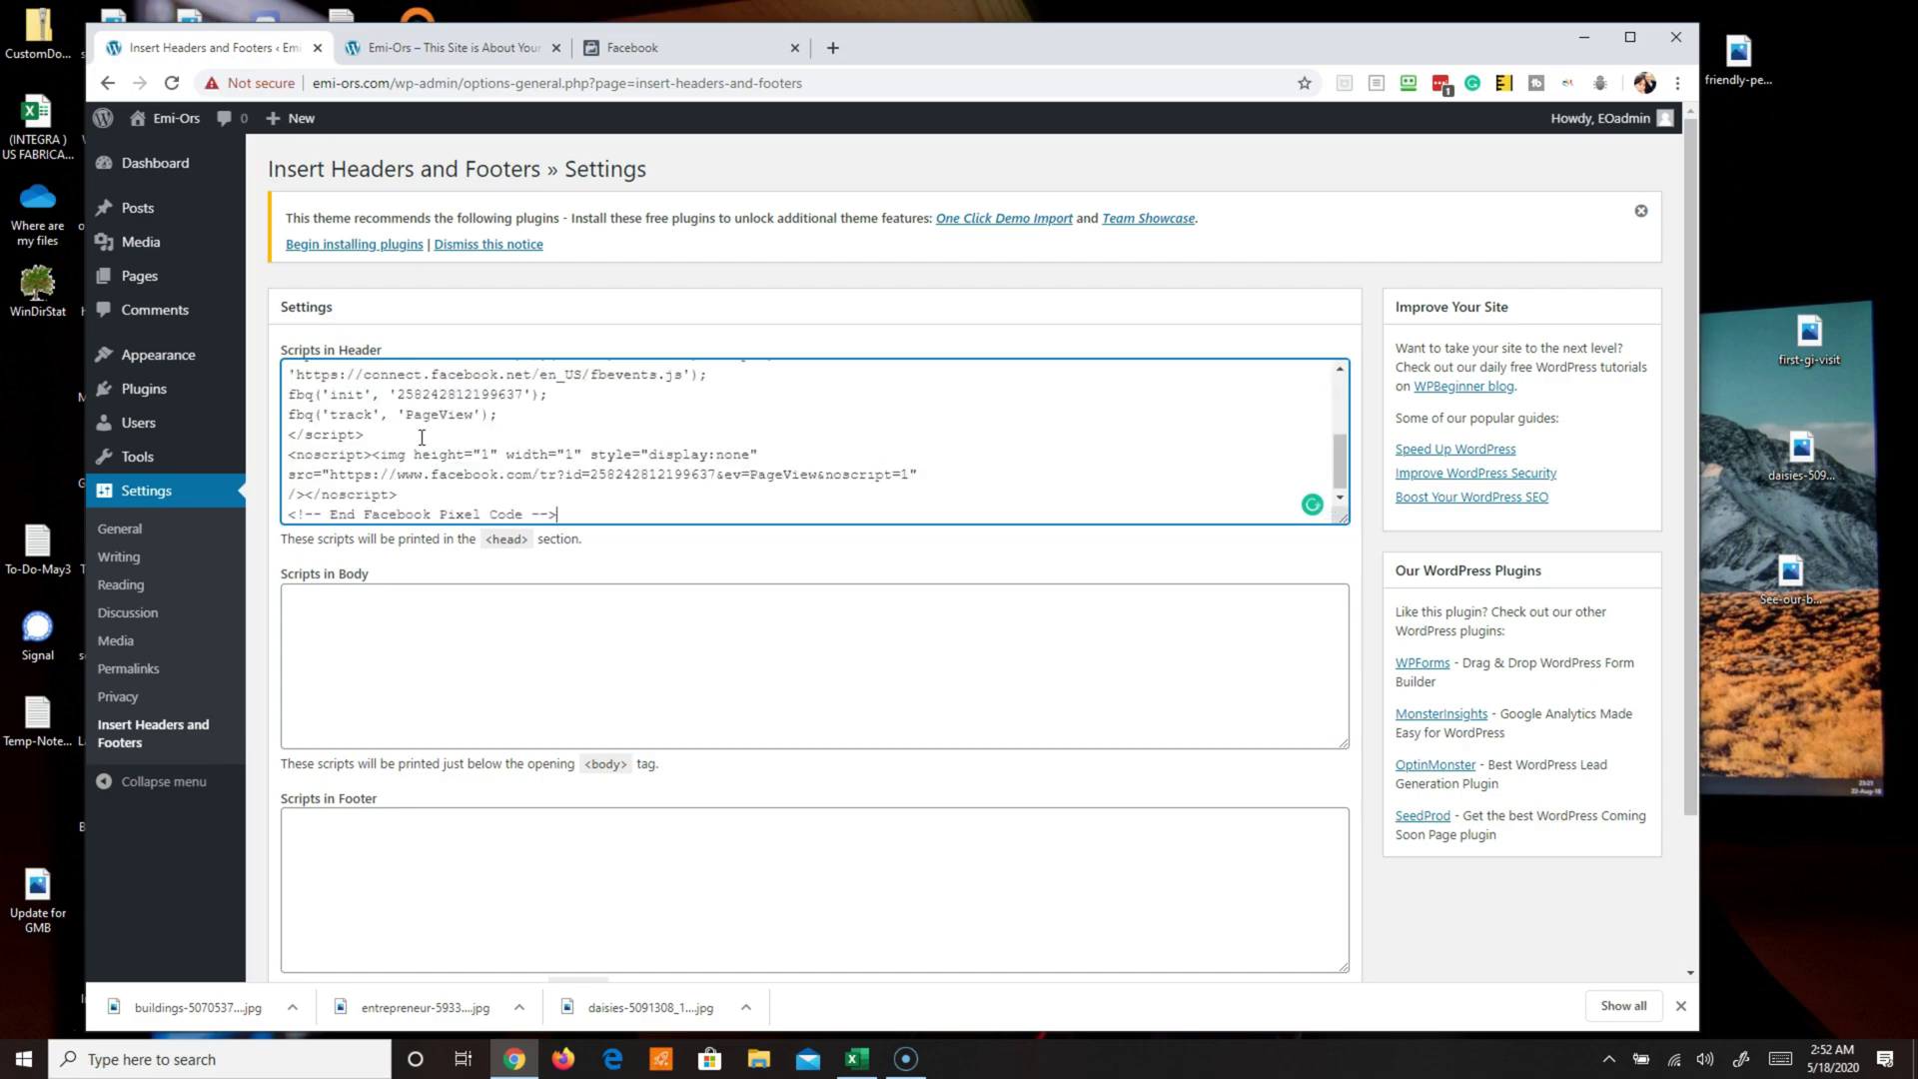
{"action": "left_click", "coordinate": [311, 537]}
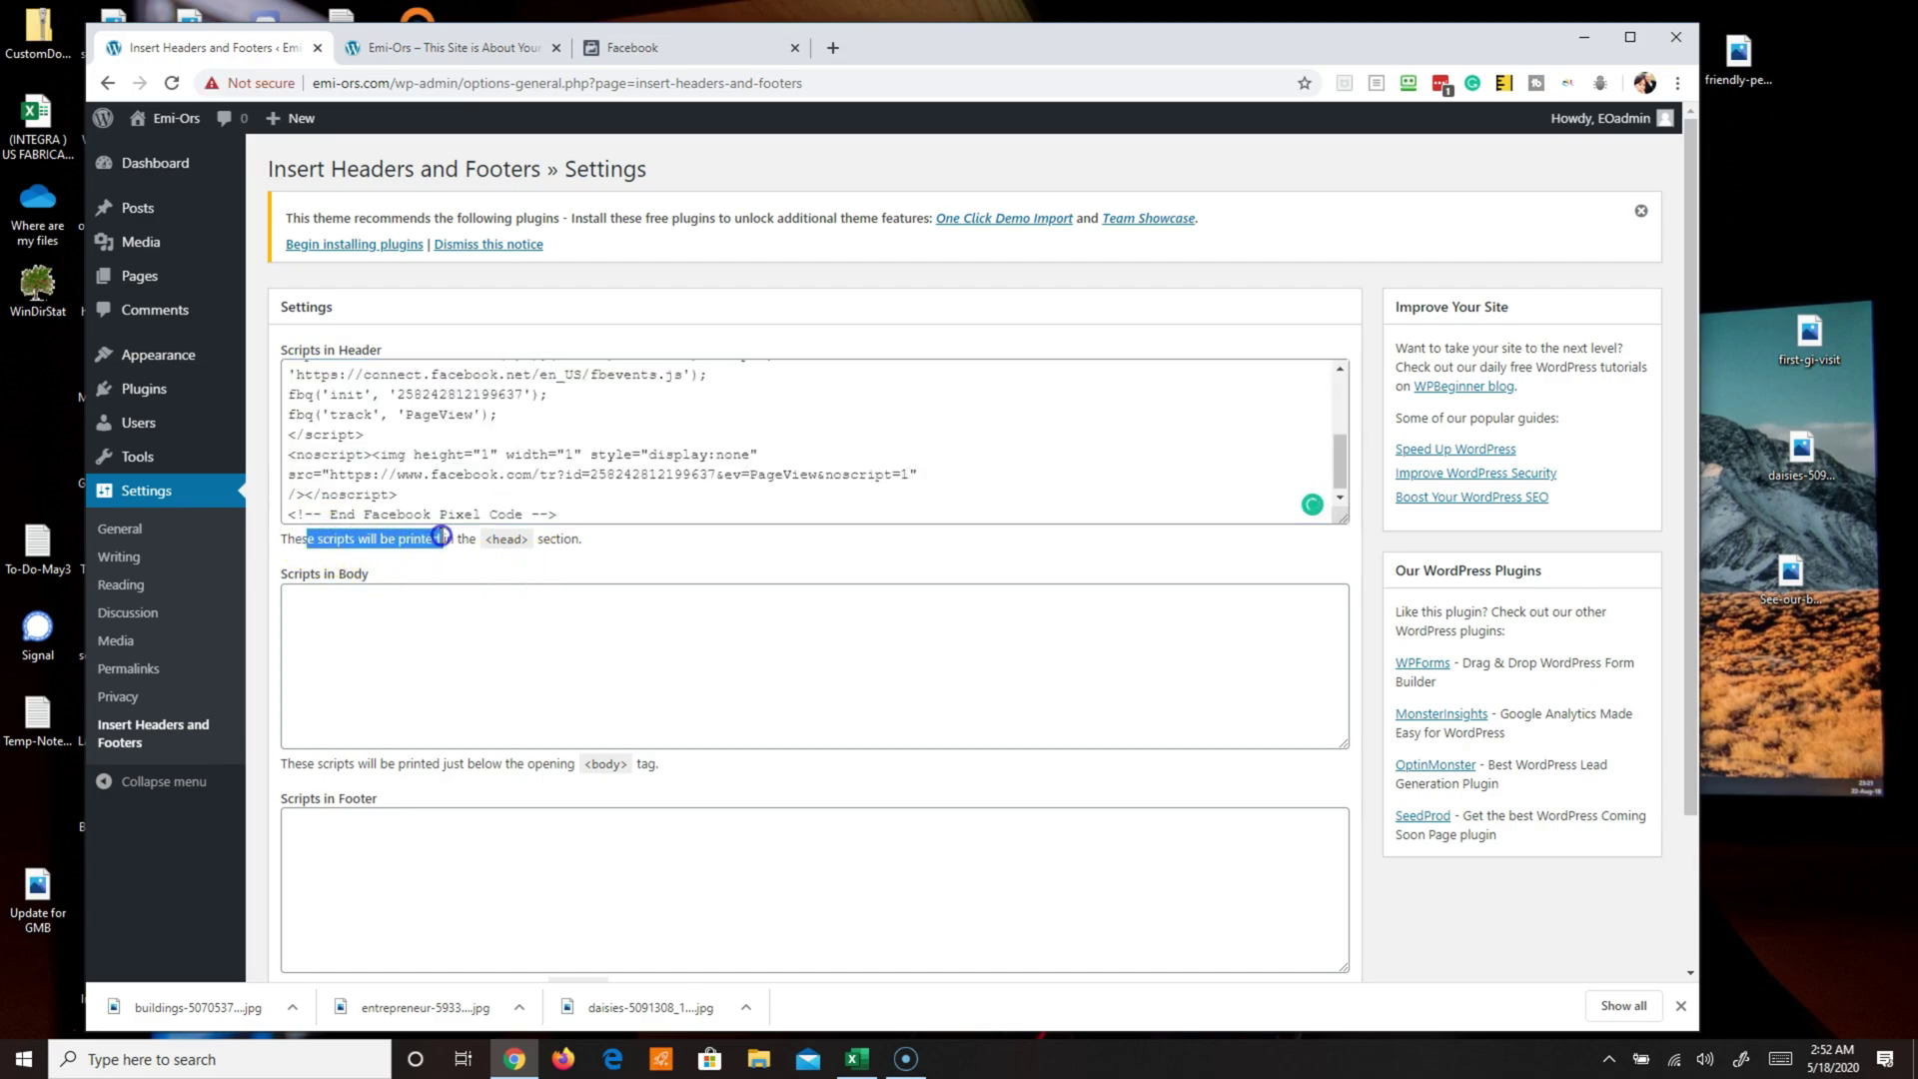
{"action": "left_click", "coordinate": [579, 536]}
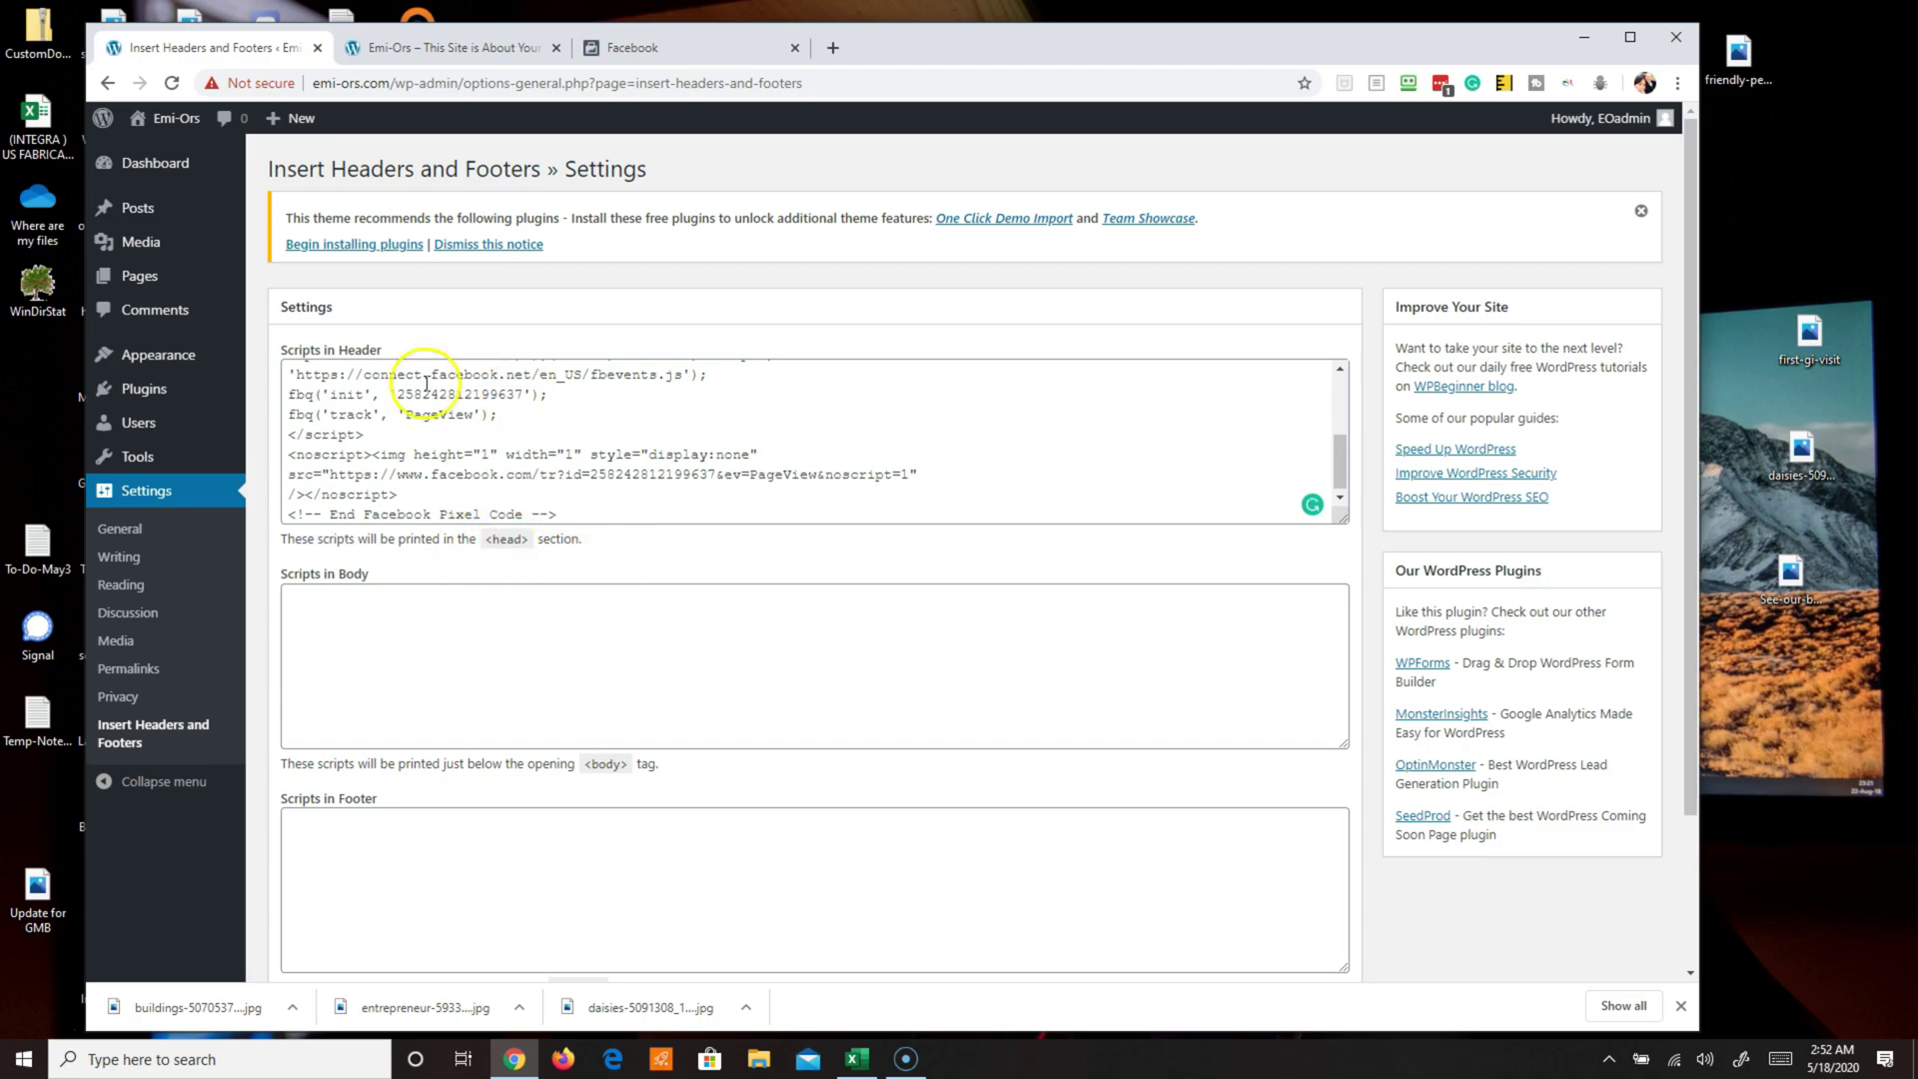
{"action": "scroll", "coordinate": [427, 383], "scroll_direction": "up", "scroll_amount": 3}
{"action": "scroll", "coordinate": [438, 427], "scroll_direction": "down", "scroll_amount": 3}
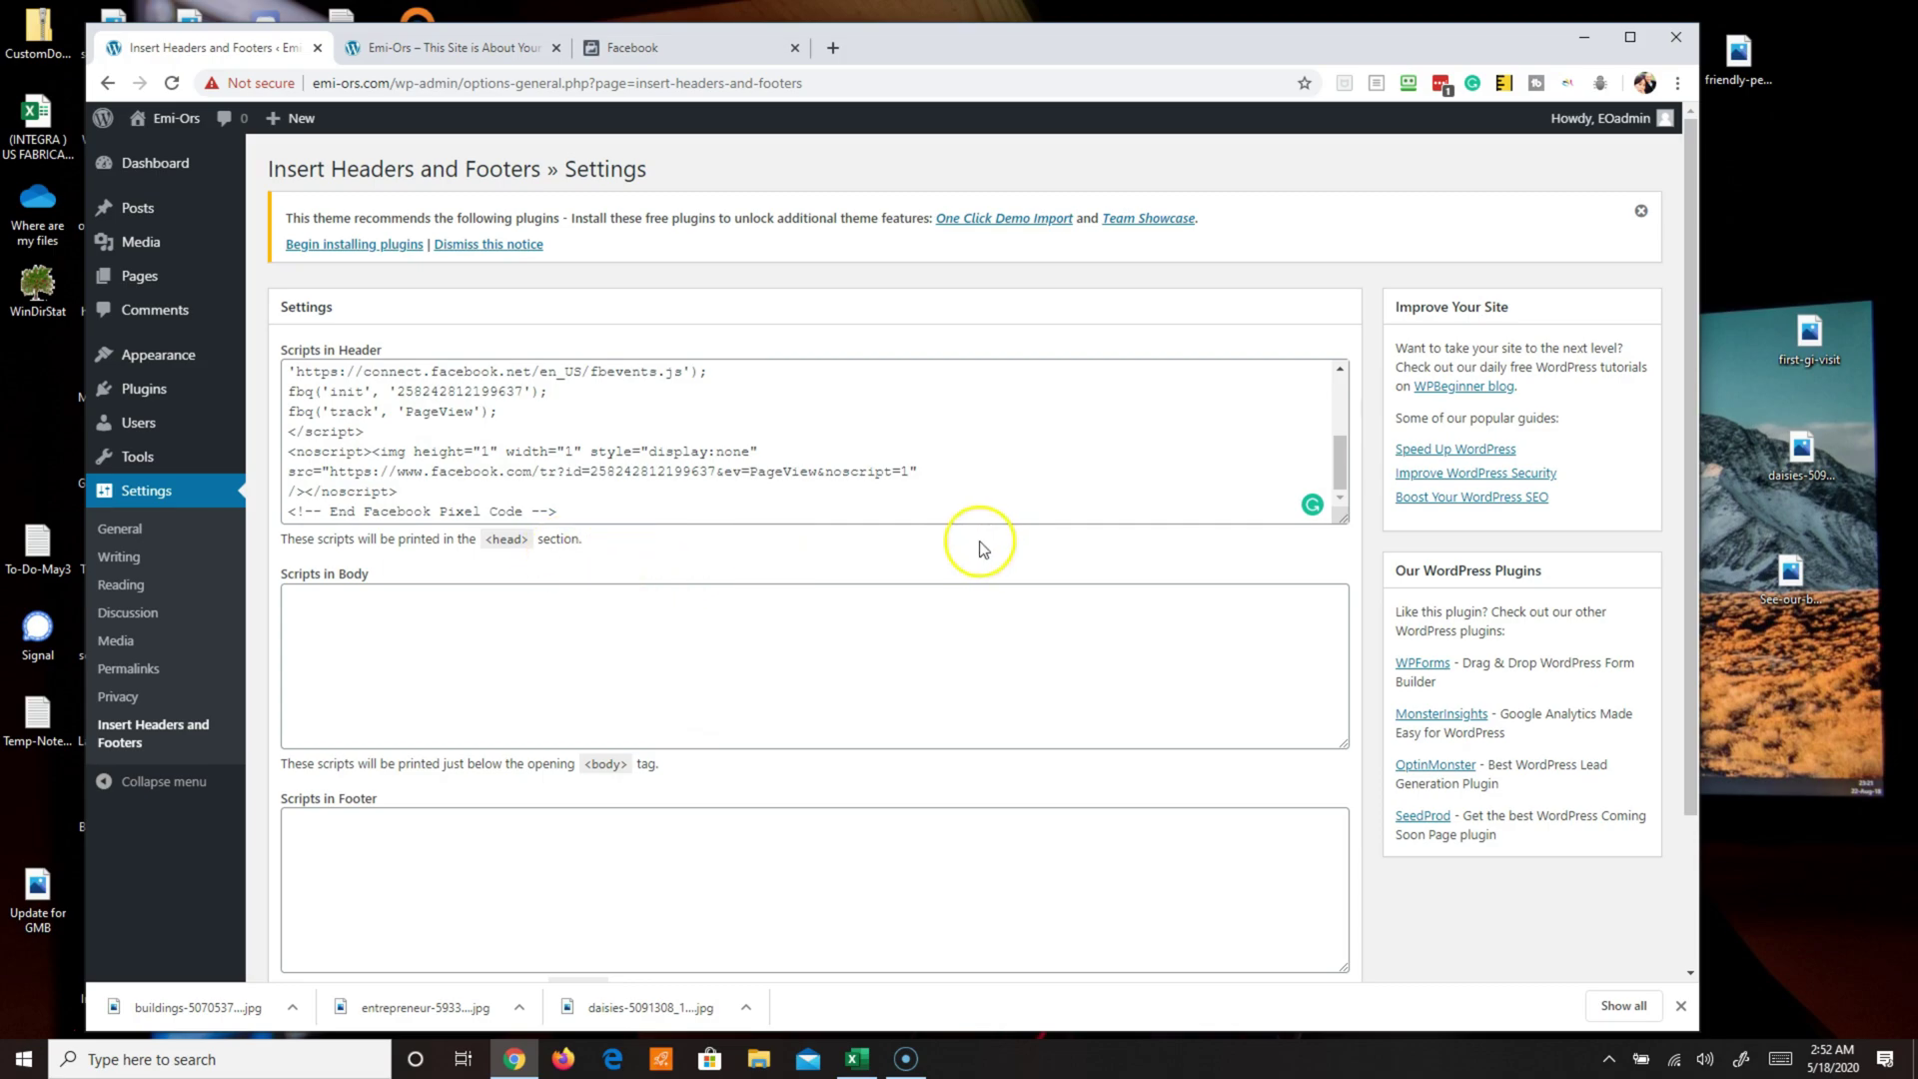
{"action": "scroll", "coordinate": [483, 685], "scroll_direction": "down", "scroll_amount": 2}
{"action": "scroll", "coordinate": [484, 684], "scroll_direction": "down", "scroll_amount": 1}
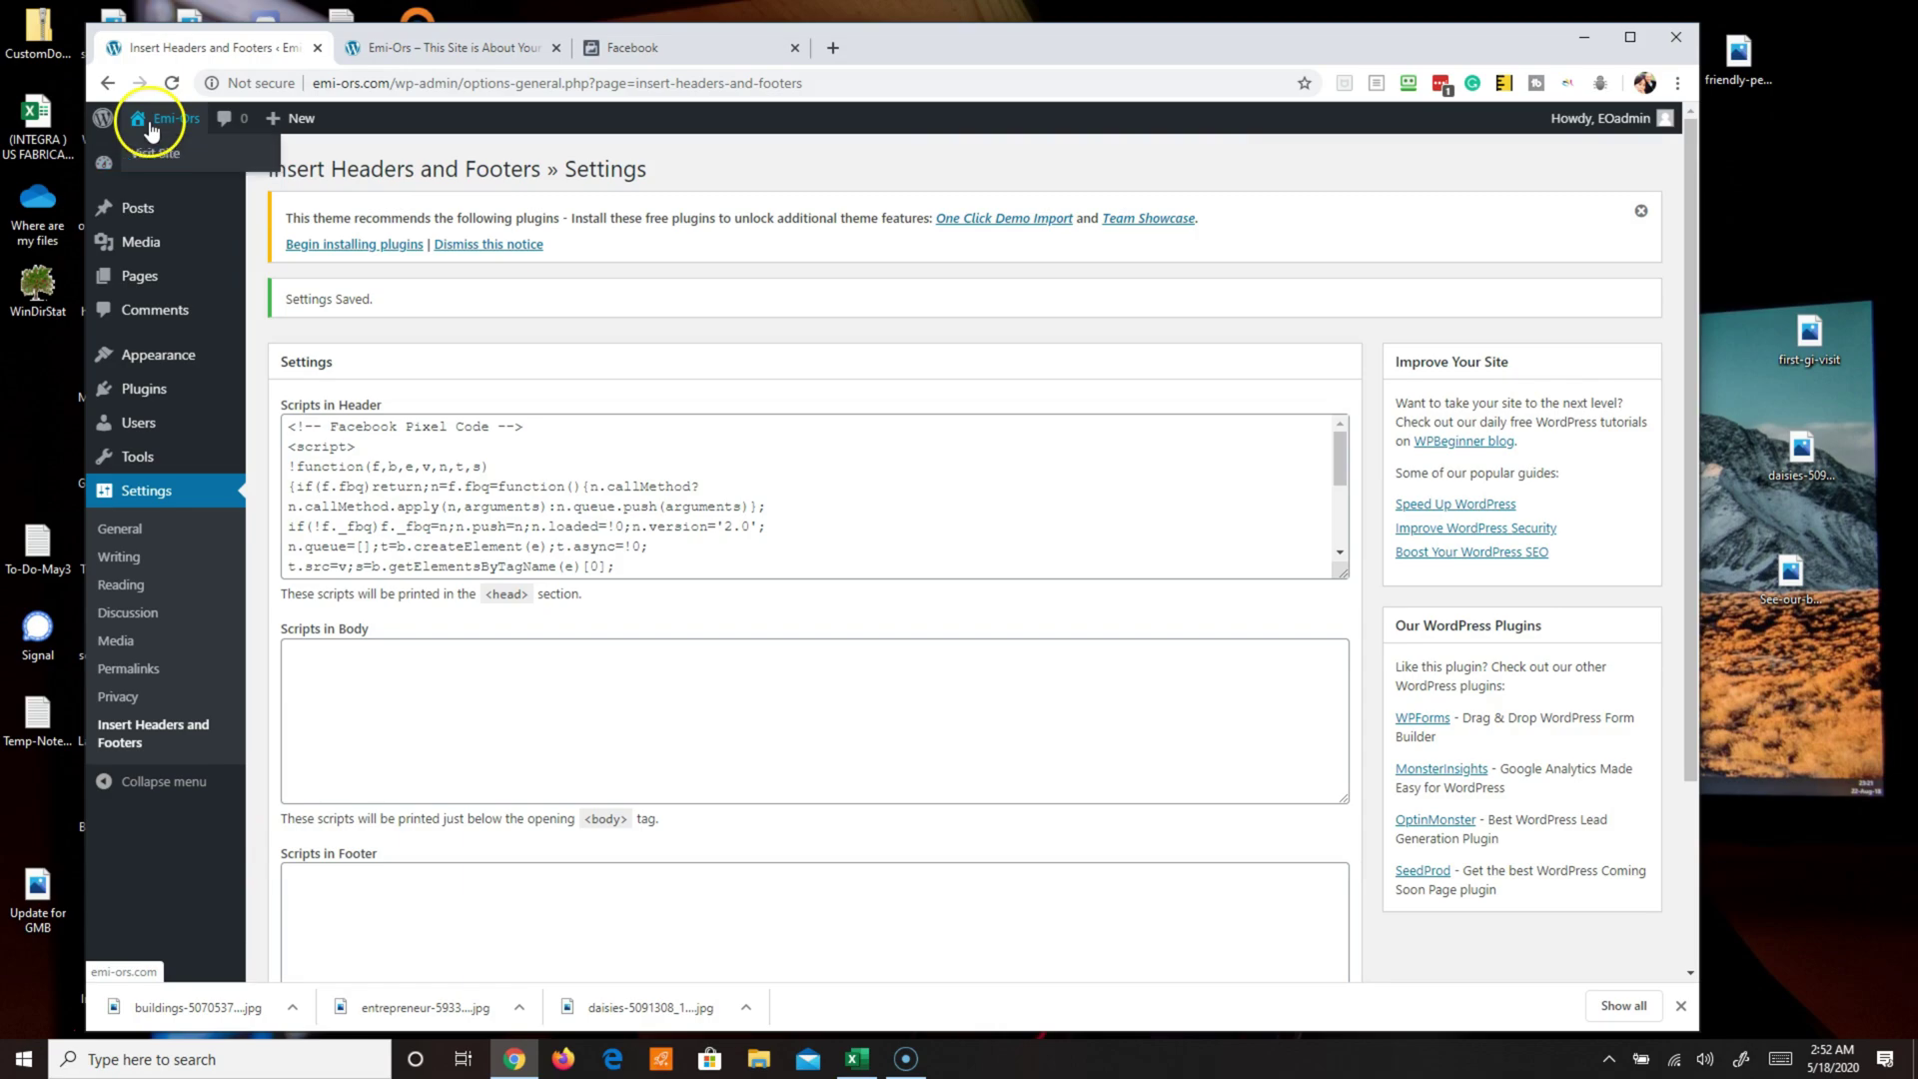
Step: Open the live emi-ors.com homepage in a new tab and view its page source
{"action": "middle_click", "coordinate": [150, 124]}
{"action": "left_click", "coordinate": [472, 46]}
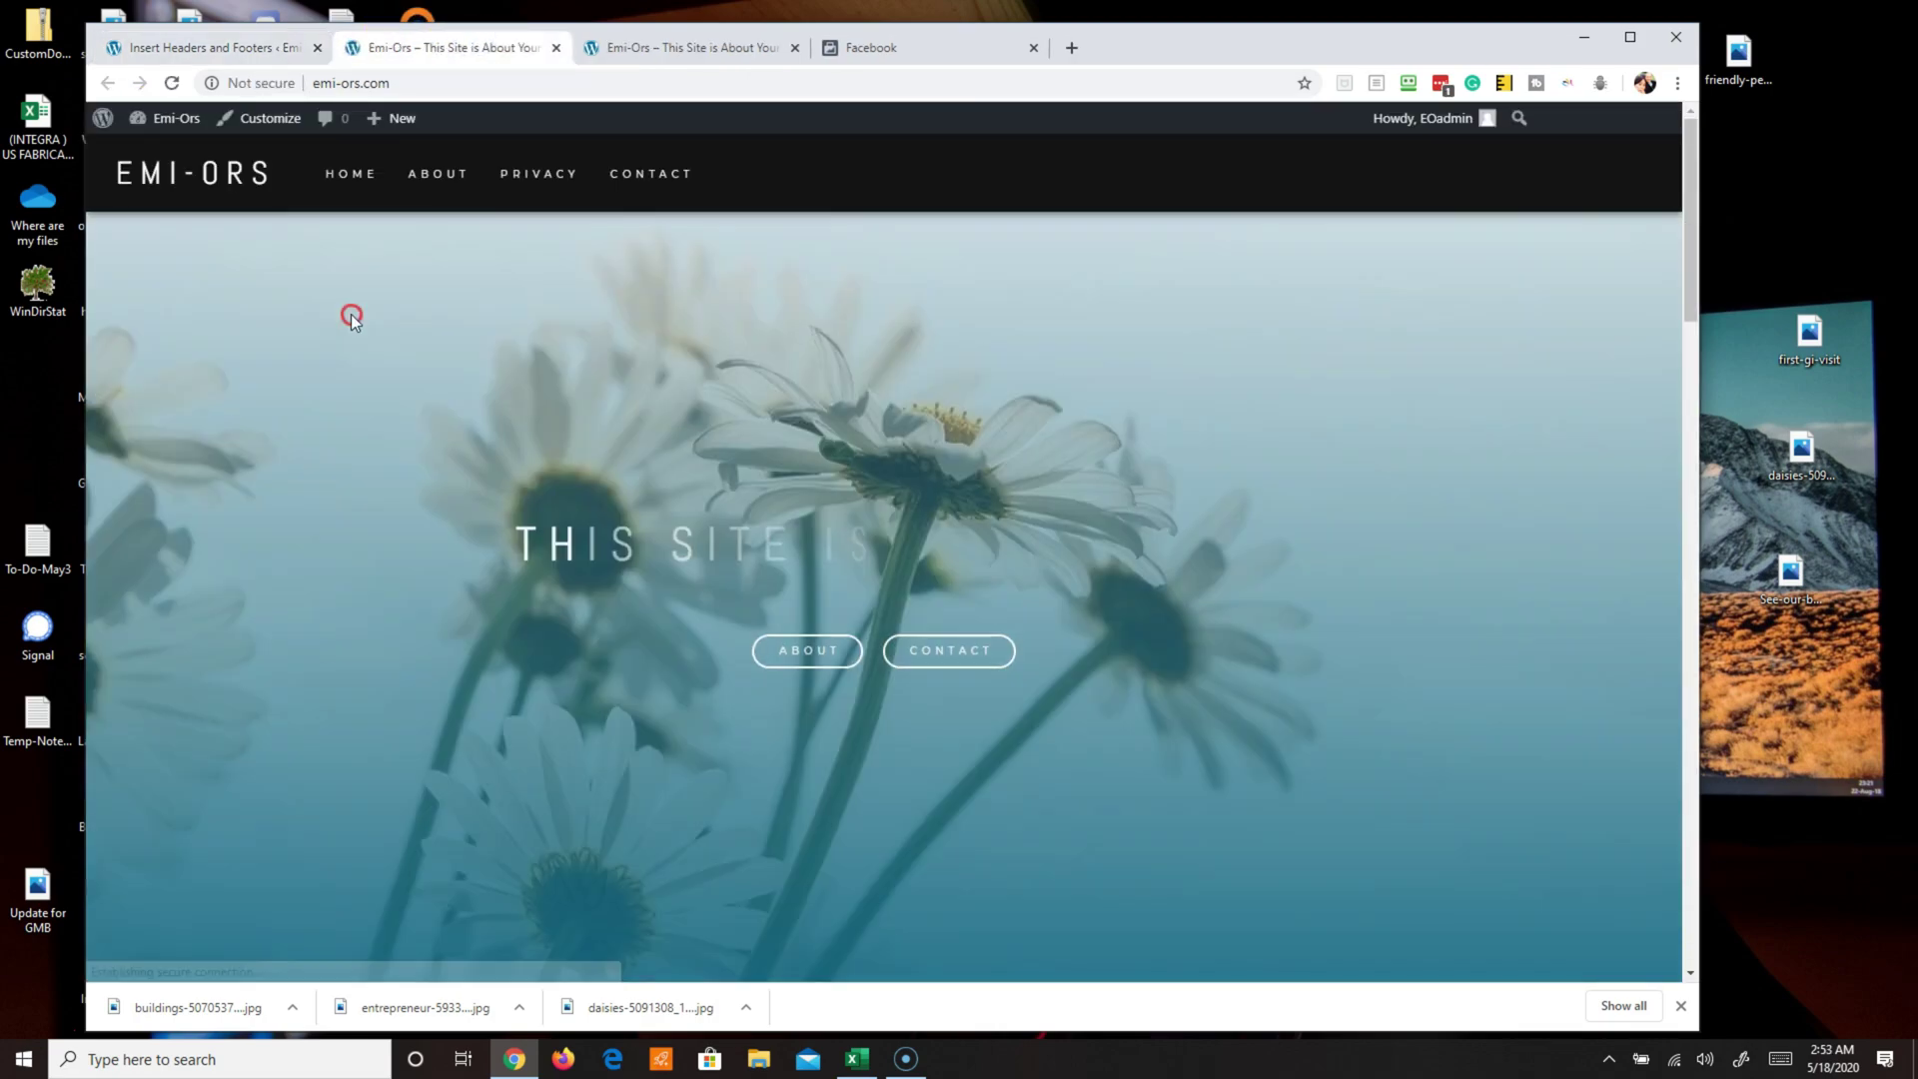
{"action": "right_click", "coordinate": [351, 314]}
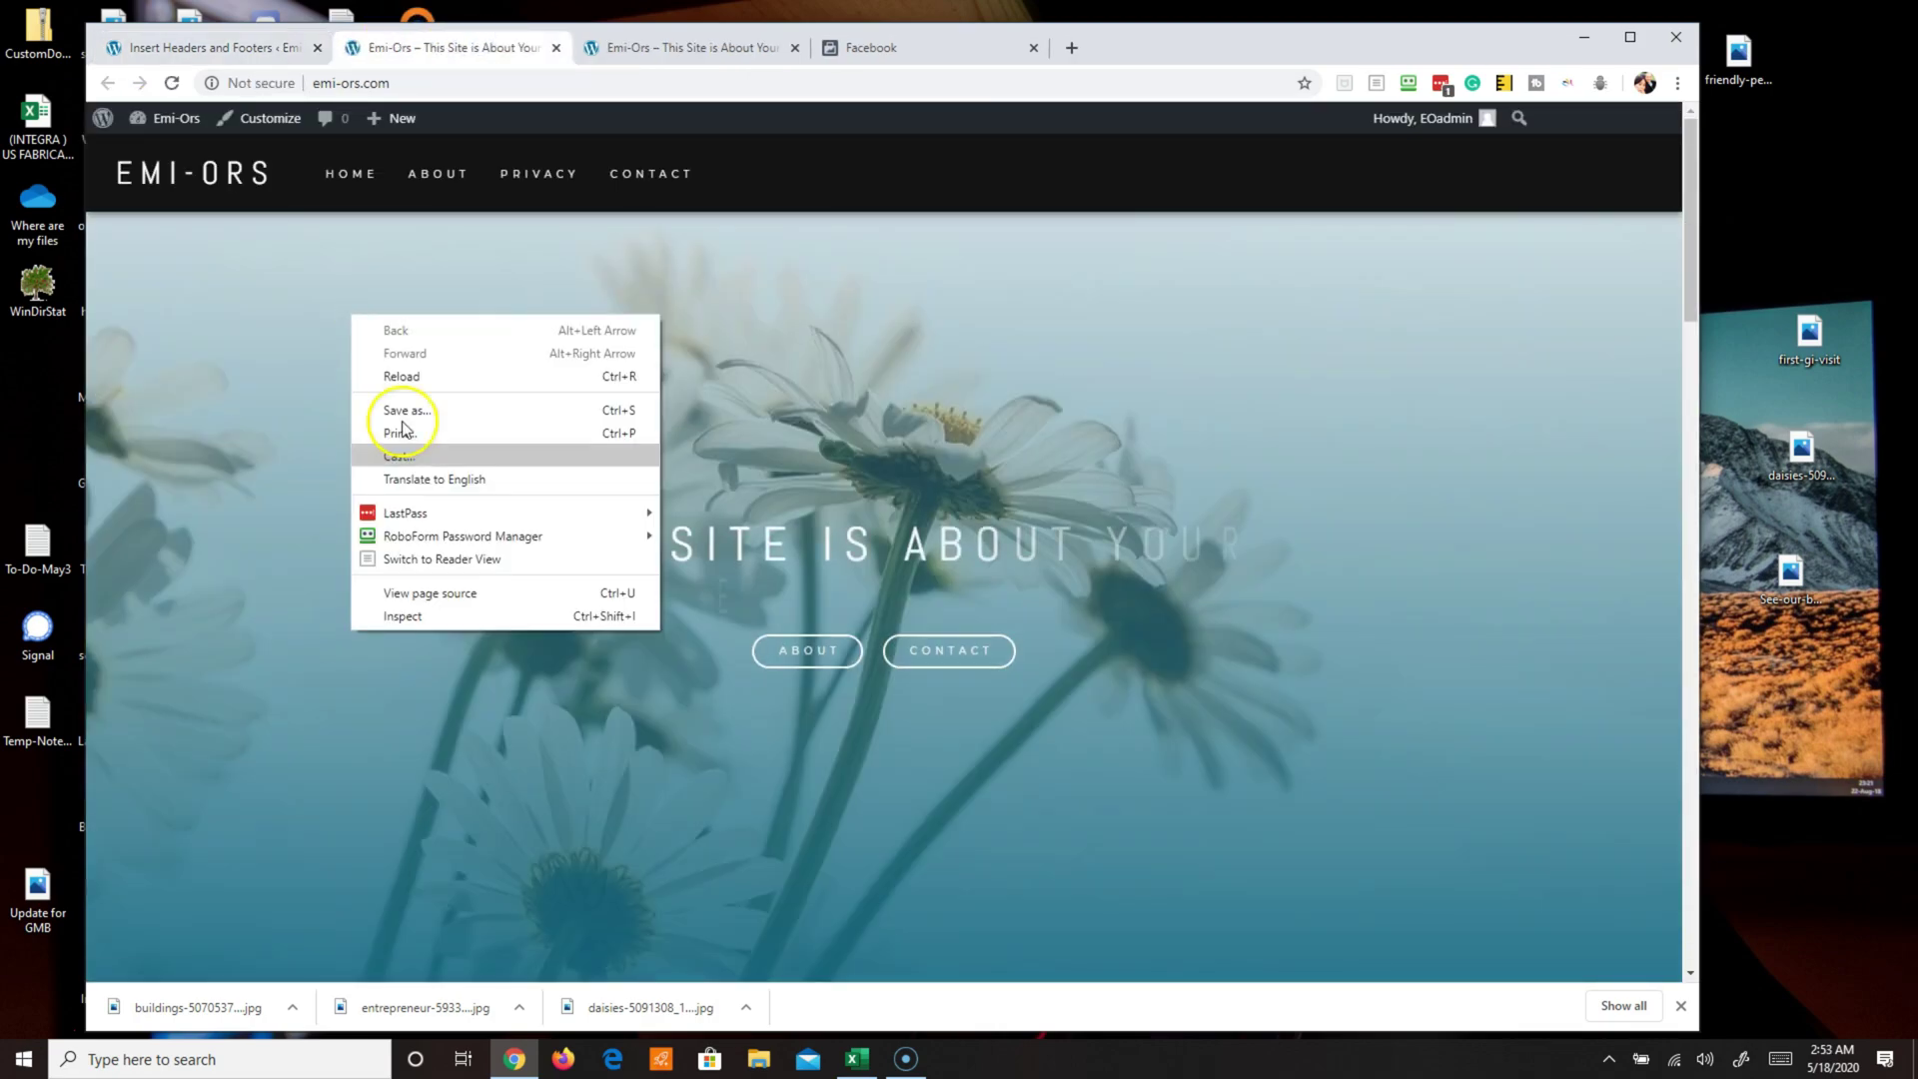
{"action": "left_click", "coordinate": [430, 593]}
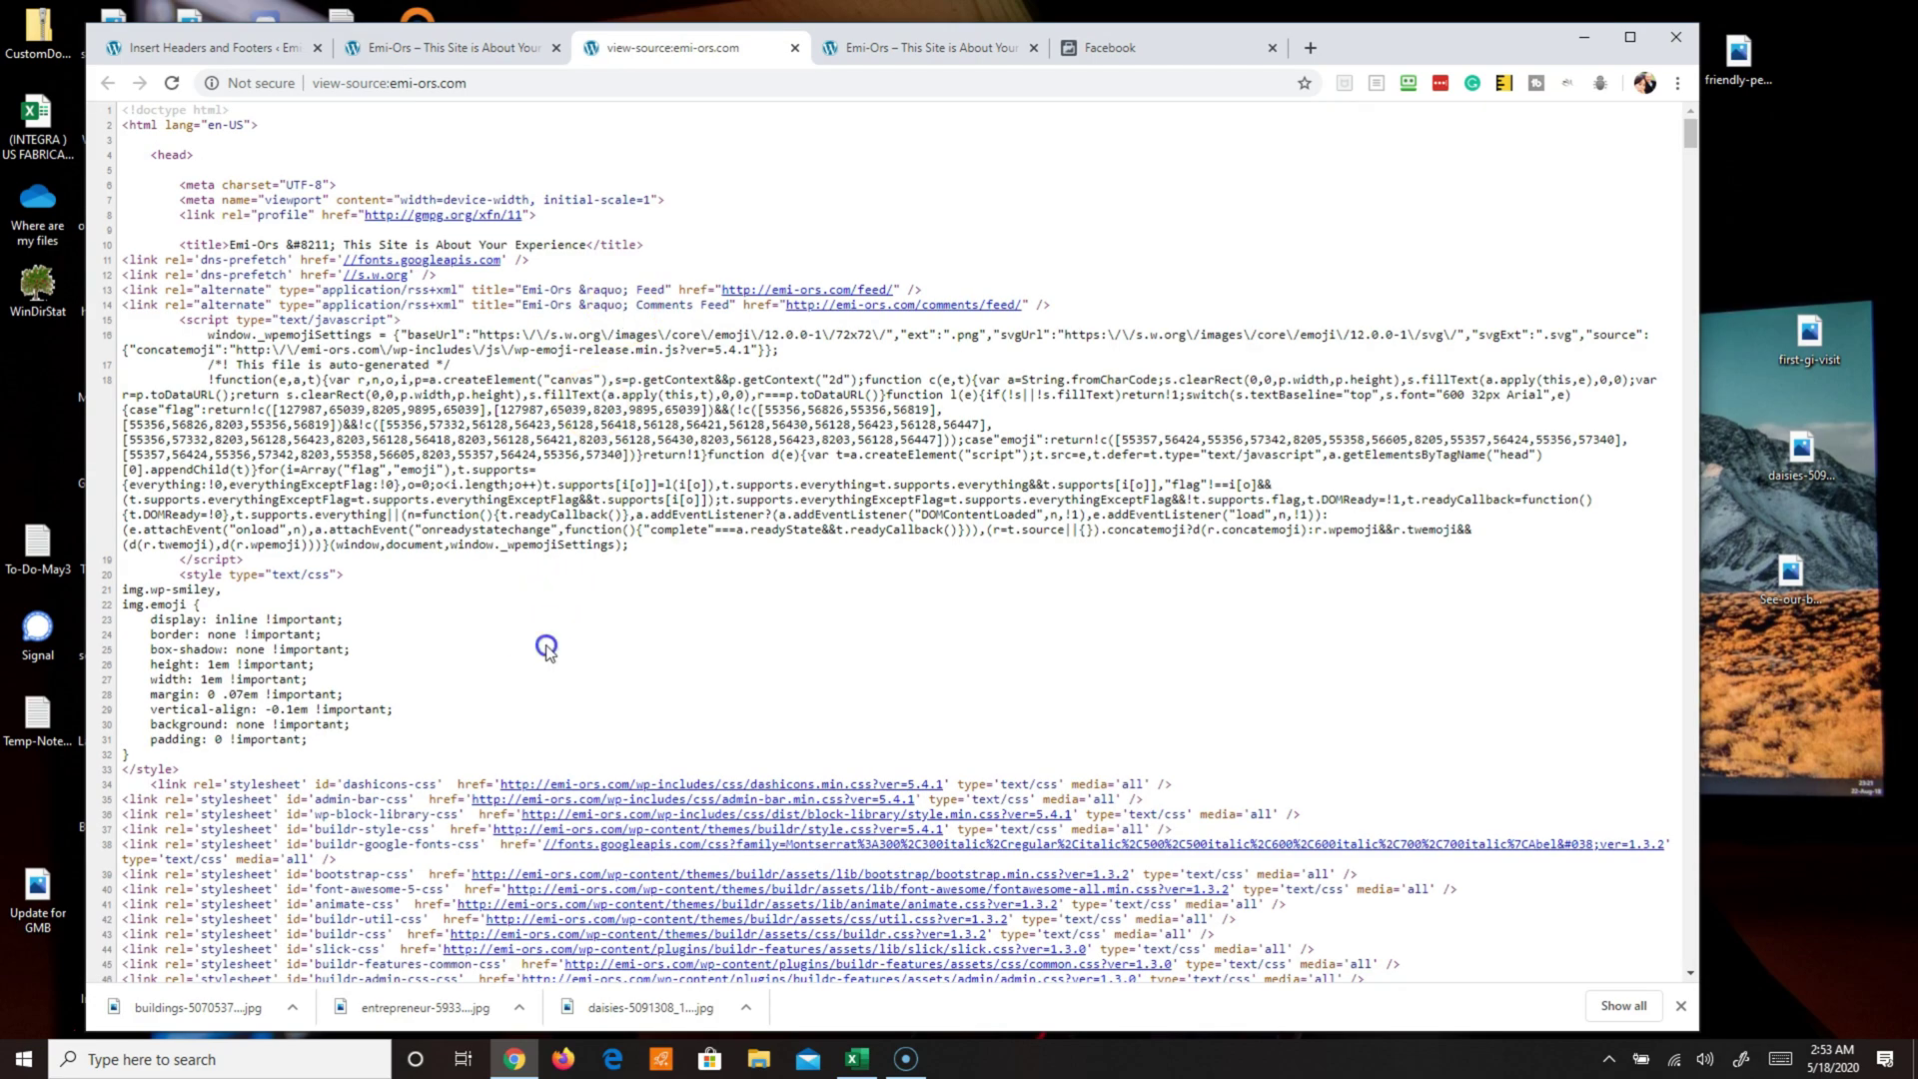
Step: Search the source for the Facebook Pixel Code comment and '</h', then return to the homepage
{"action": "key", "text": "ctrl+f"}
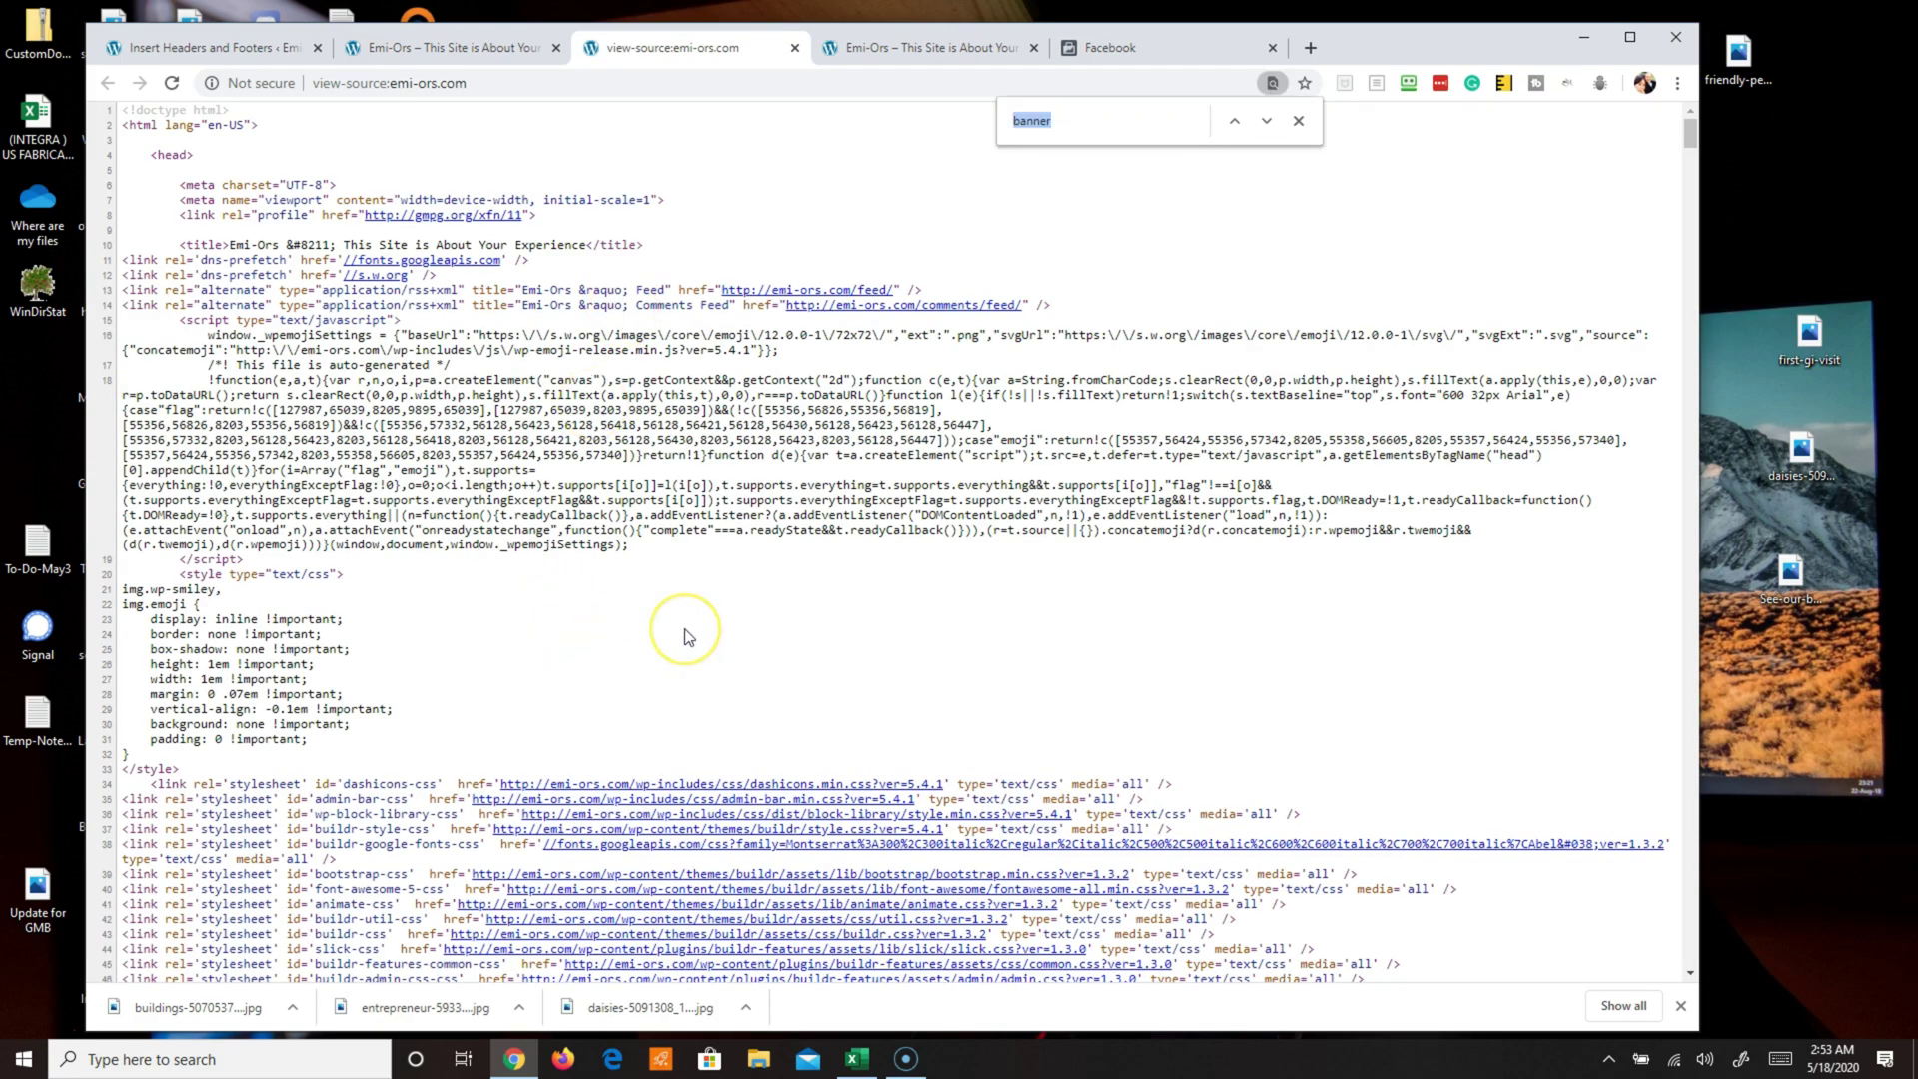
{"action": "type", "text": "<!-- Facebook Pixel Code --"}
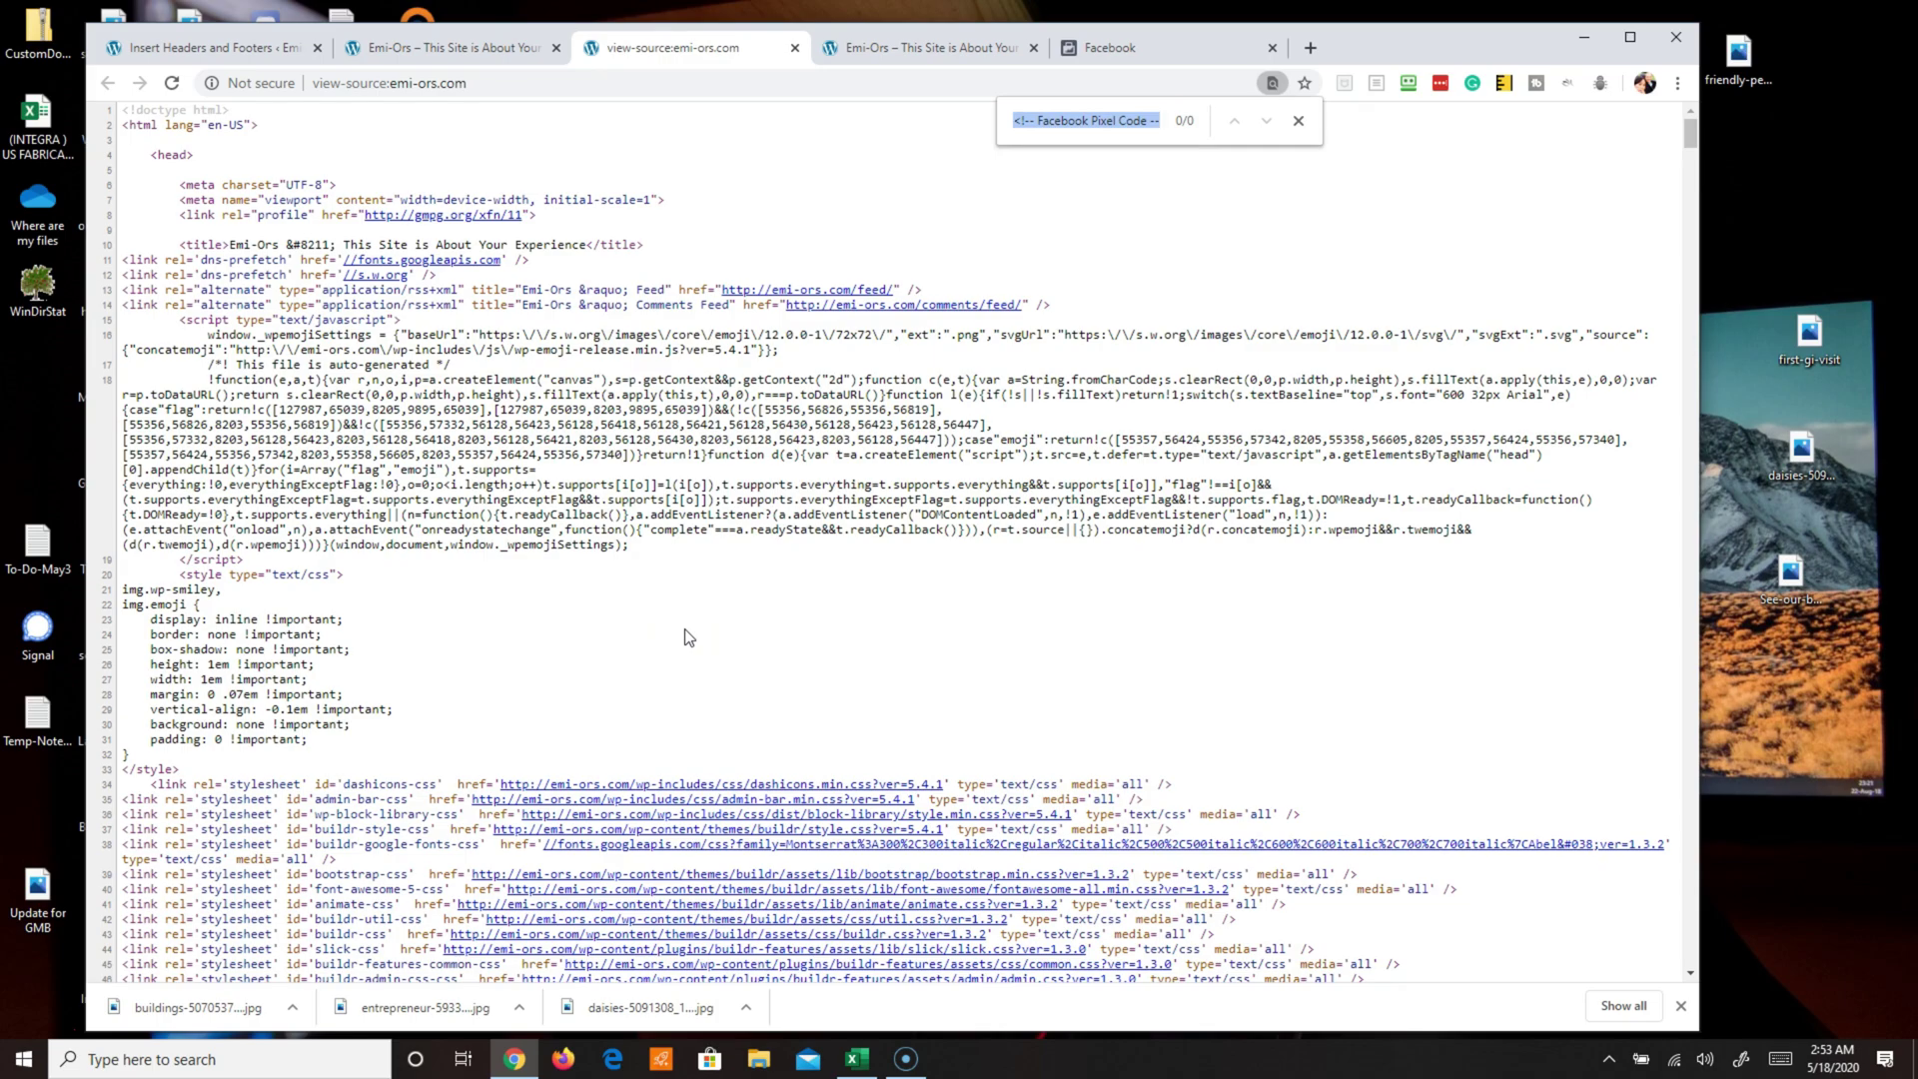
{"action": "key", "text": "BackSpace"}
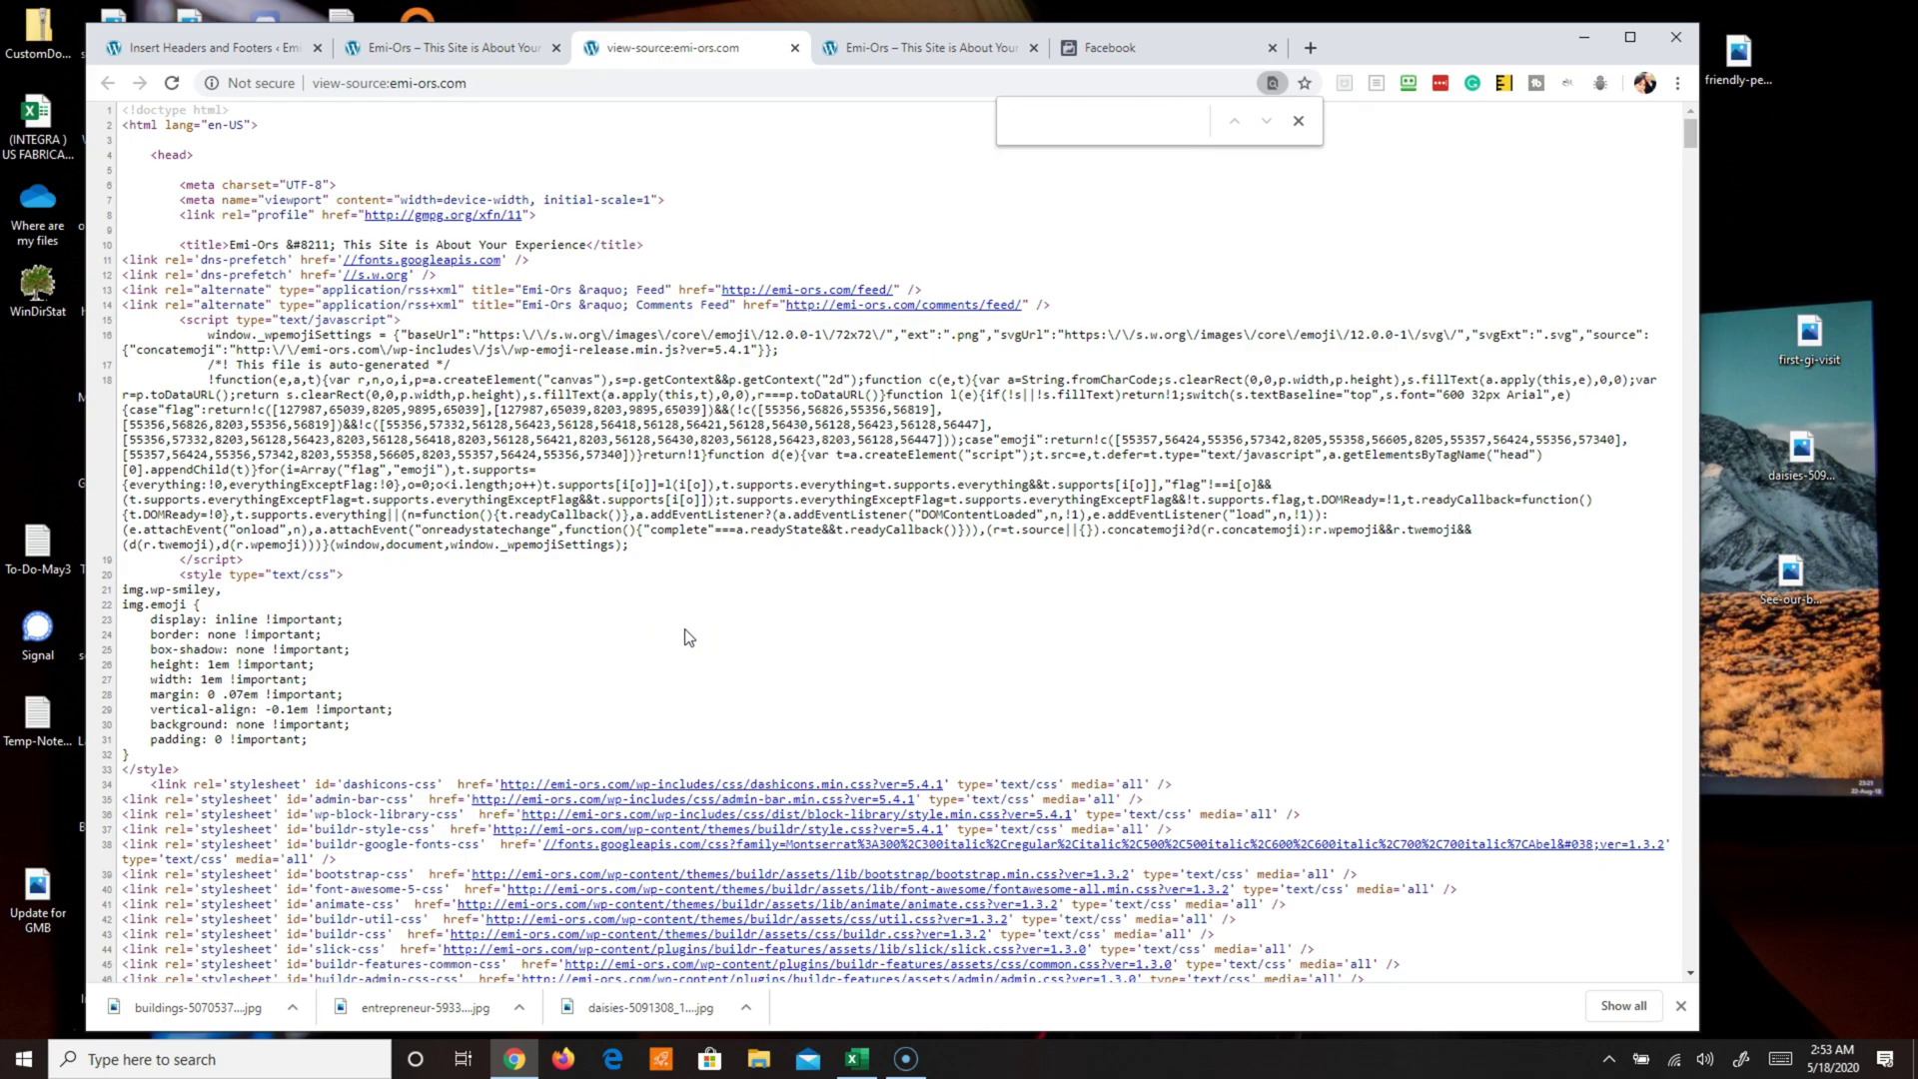
{"action": "type", "text": "</head>"}
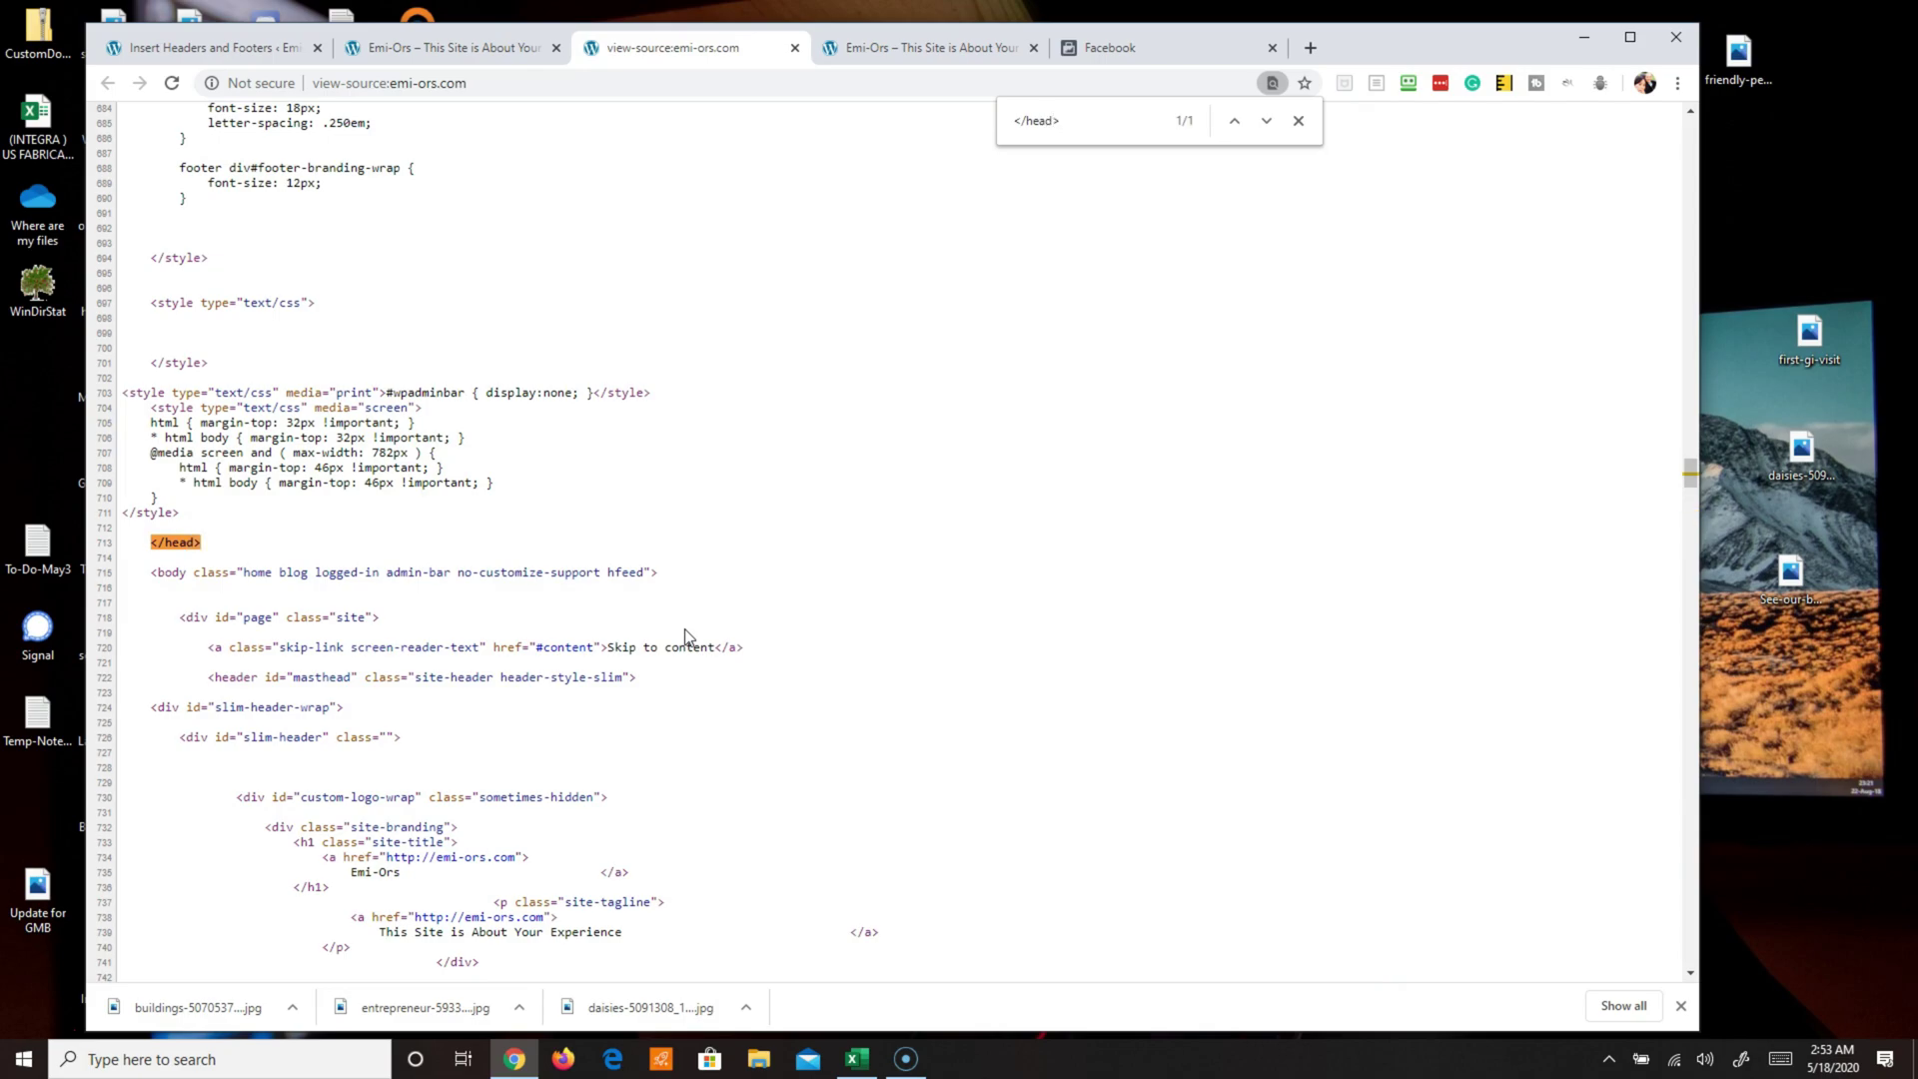
{"action": "scroll", "coordinate": [622, 560], "scroll_direction": "up", "scroll_amount": 4}
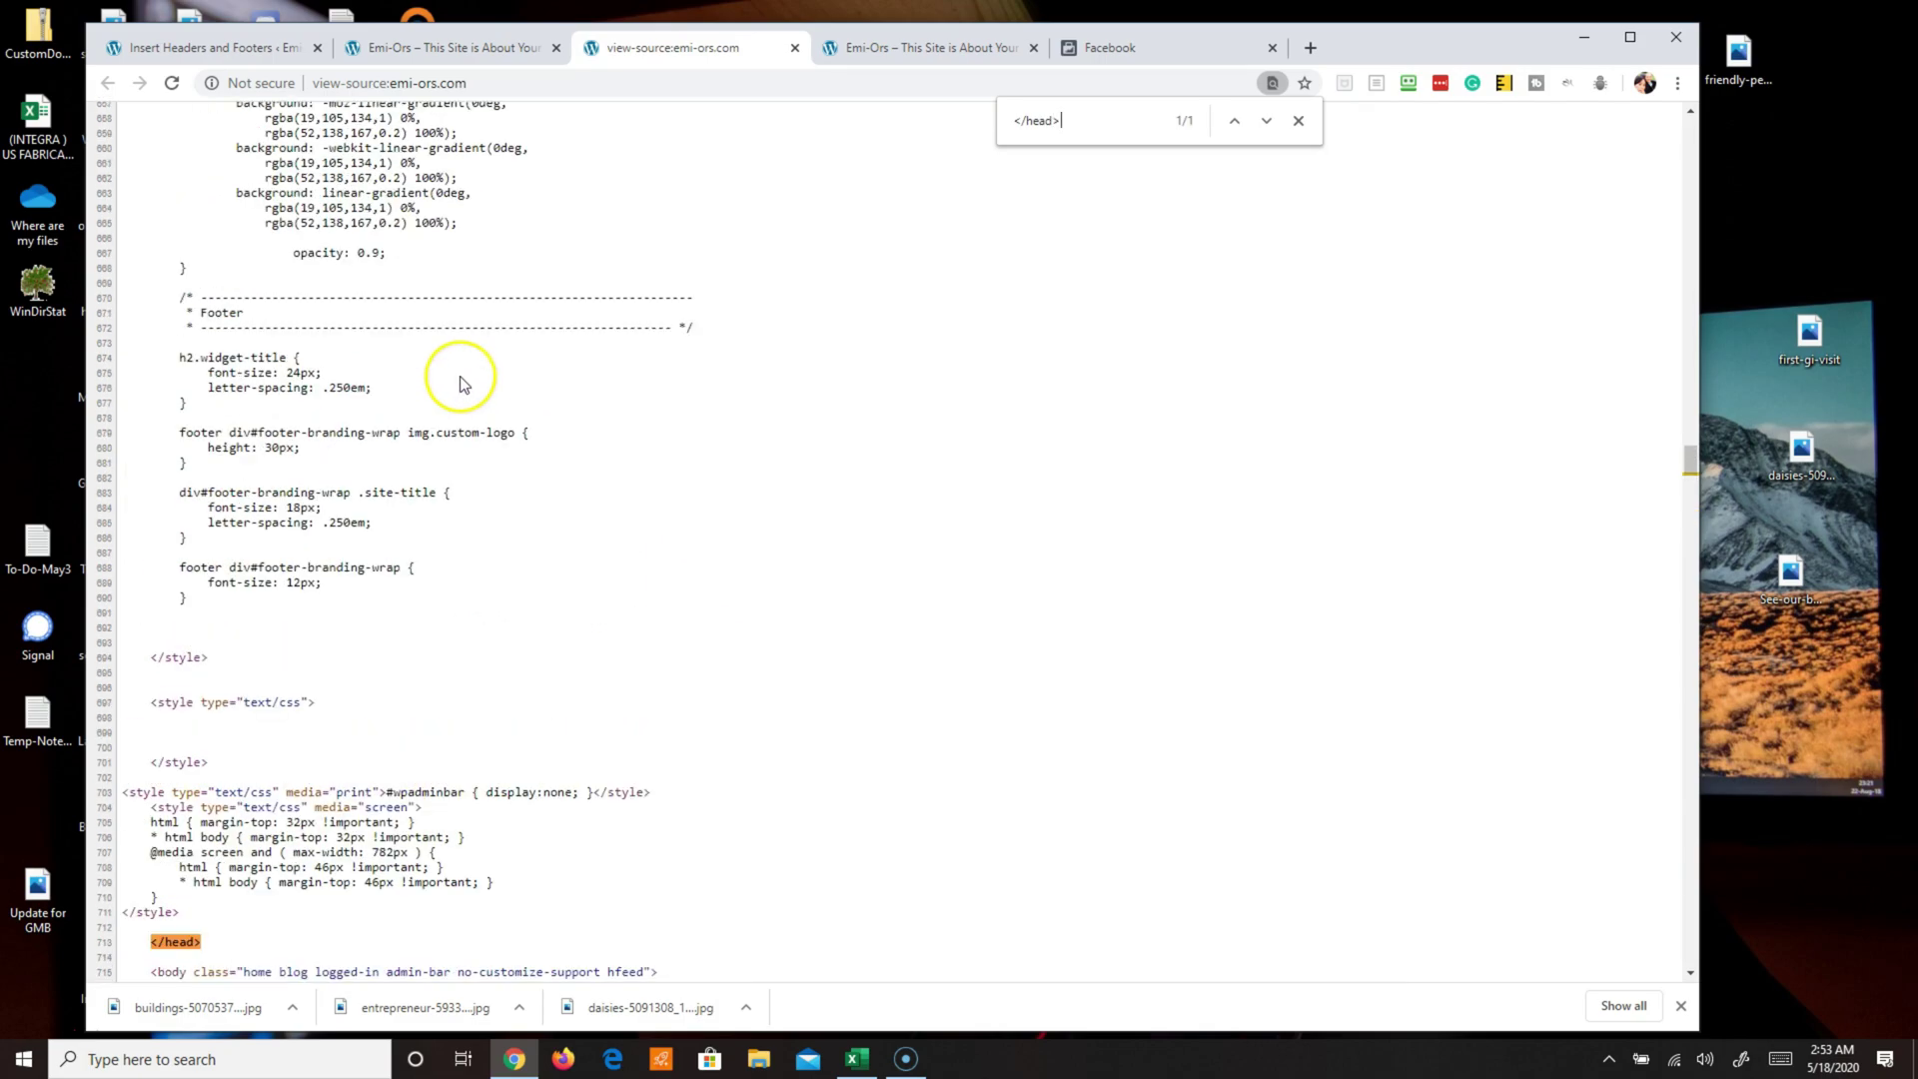
{"action": "scroll", "coordinate": [415, 385], "scroll_direction": "up", "scroll_amount": 3}
{"action": "scroll", "coordinate": [416, 385], "scroll_direction": "down", "scroll_amount": 7}
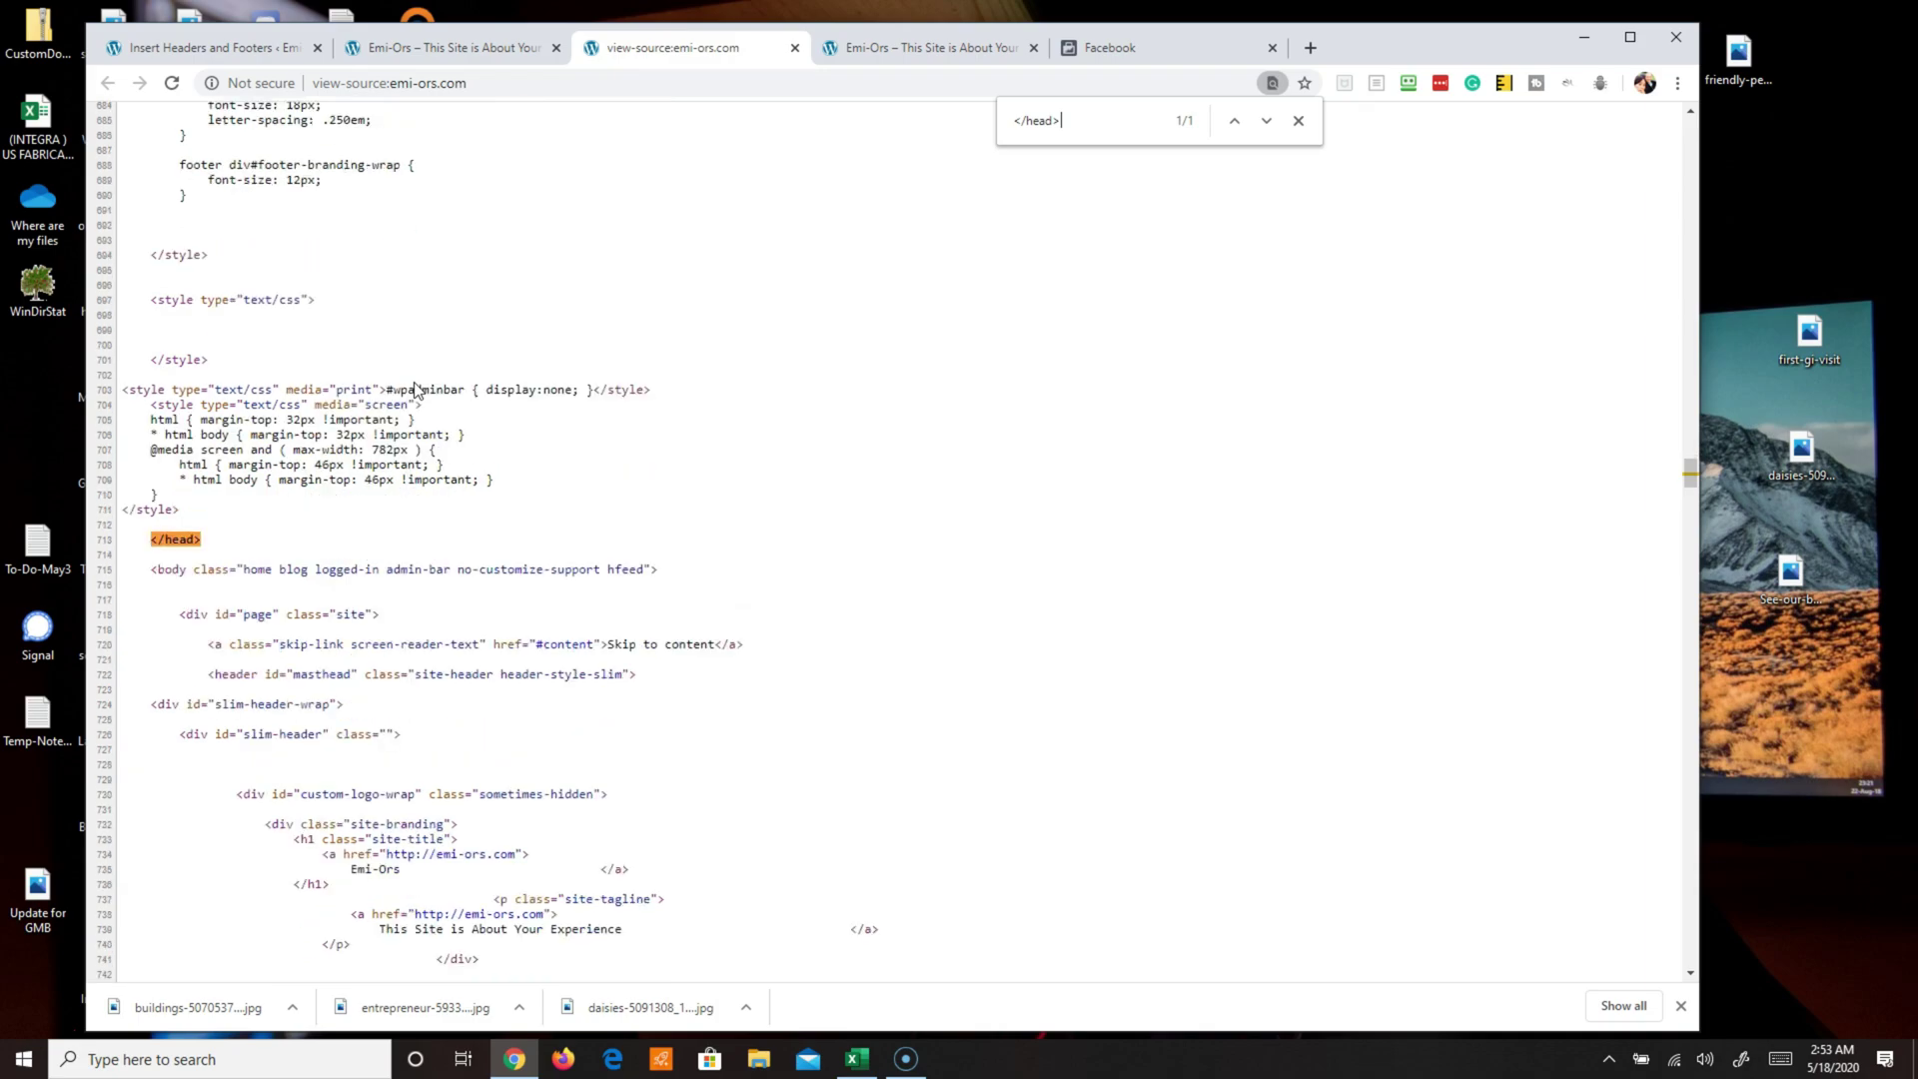
{"action": "scroll", "coordinate": [415, 385], "scroll_direction": "down", "scroll_amount": 1}
{"action": "left_click", "coordinate": [279, 407]}
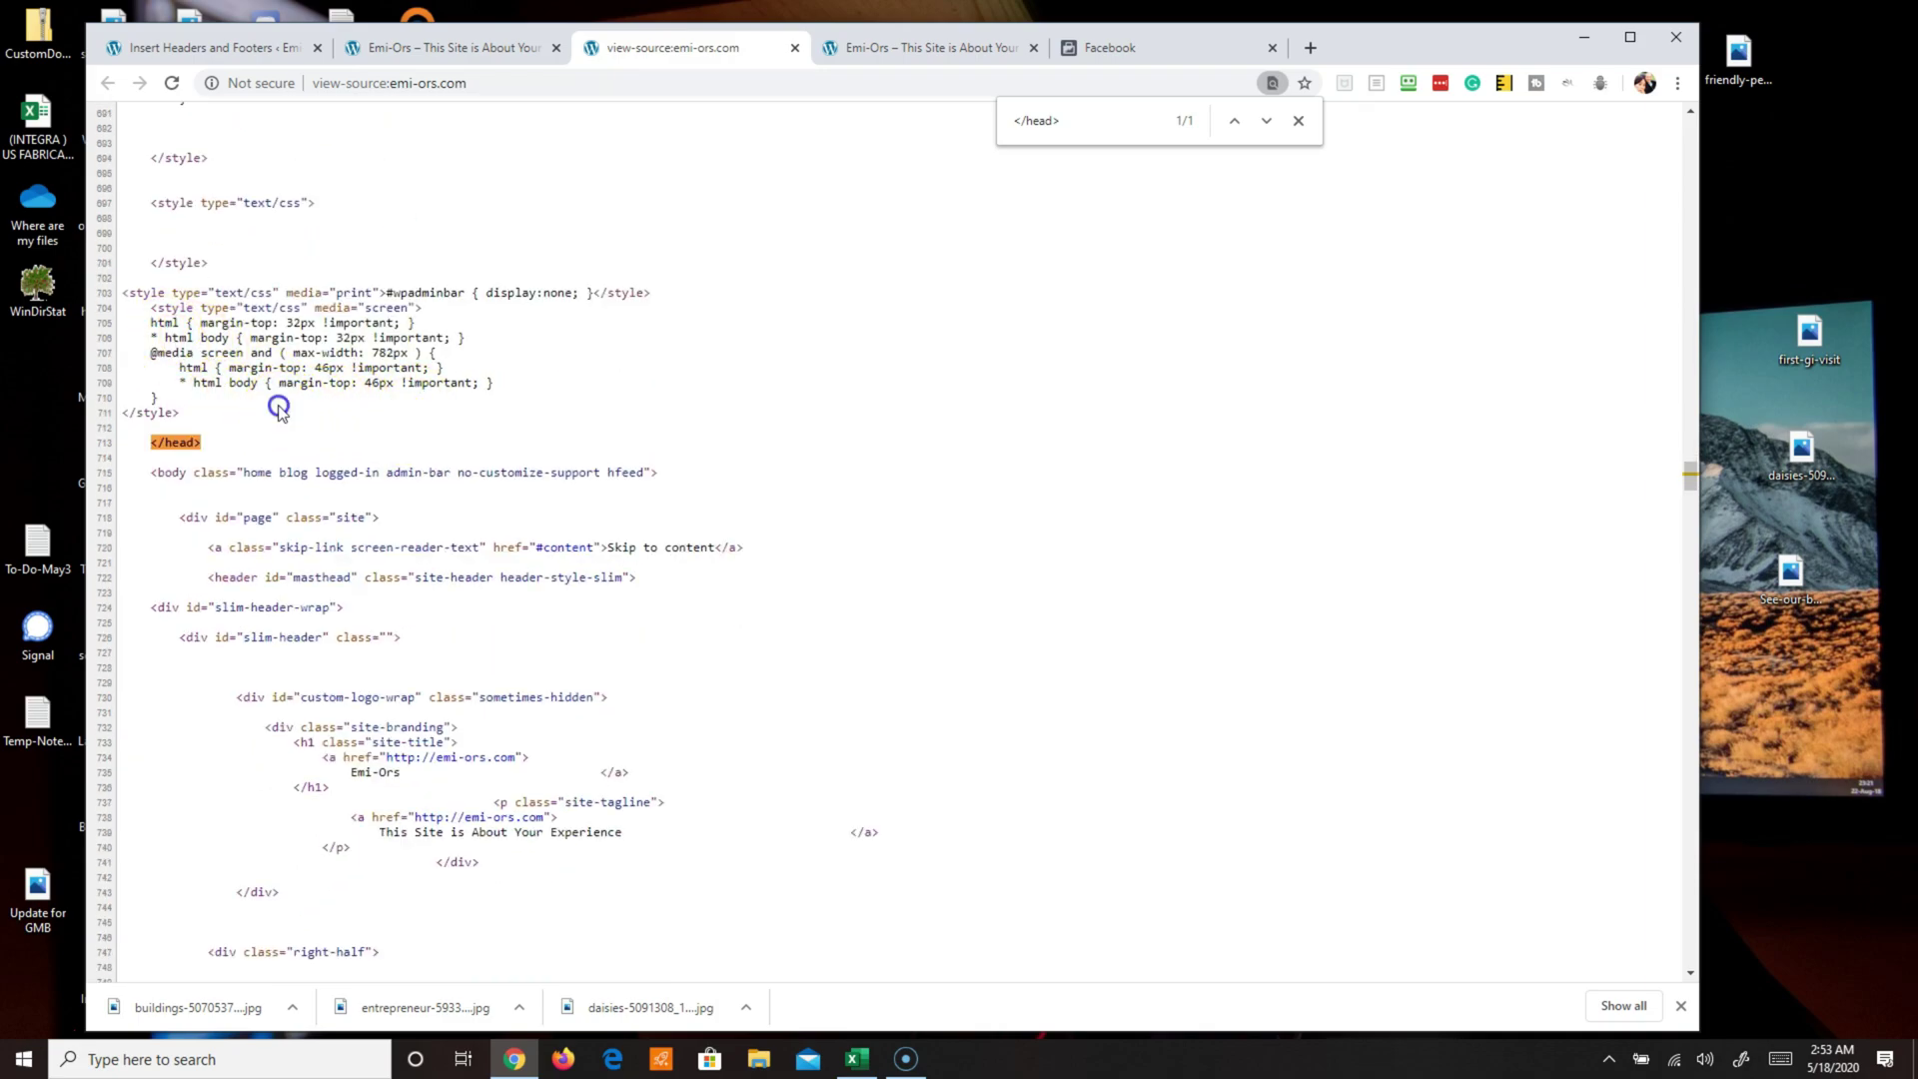
{"action": "left_click", "coordinate": [228, 400]}
{"action": "scroll", "coordinate": [449, 386], "scroll_direction": "down", "scroll_amount": 3}
{"action": "scroll", "coordinate": [449, 385], "scroll_direction": "up", "scroll_amount": 13}
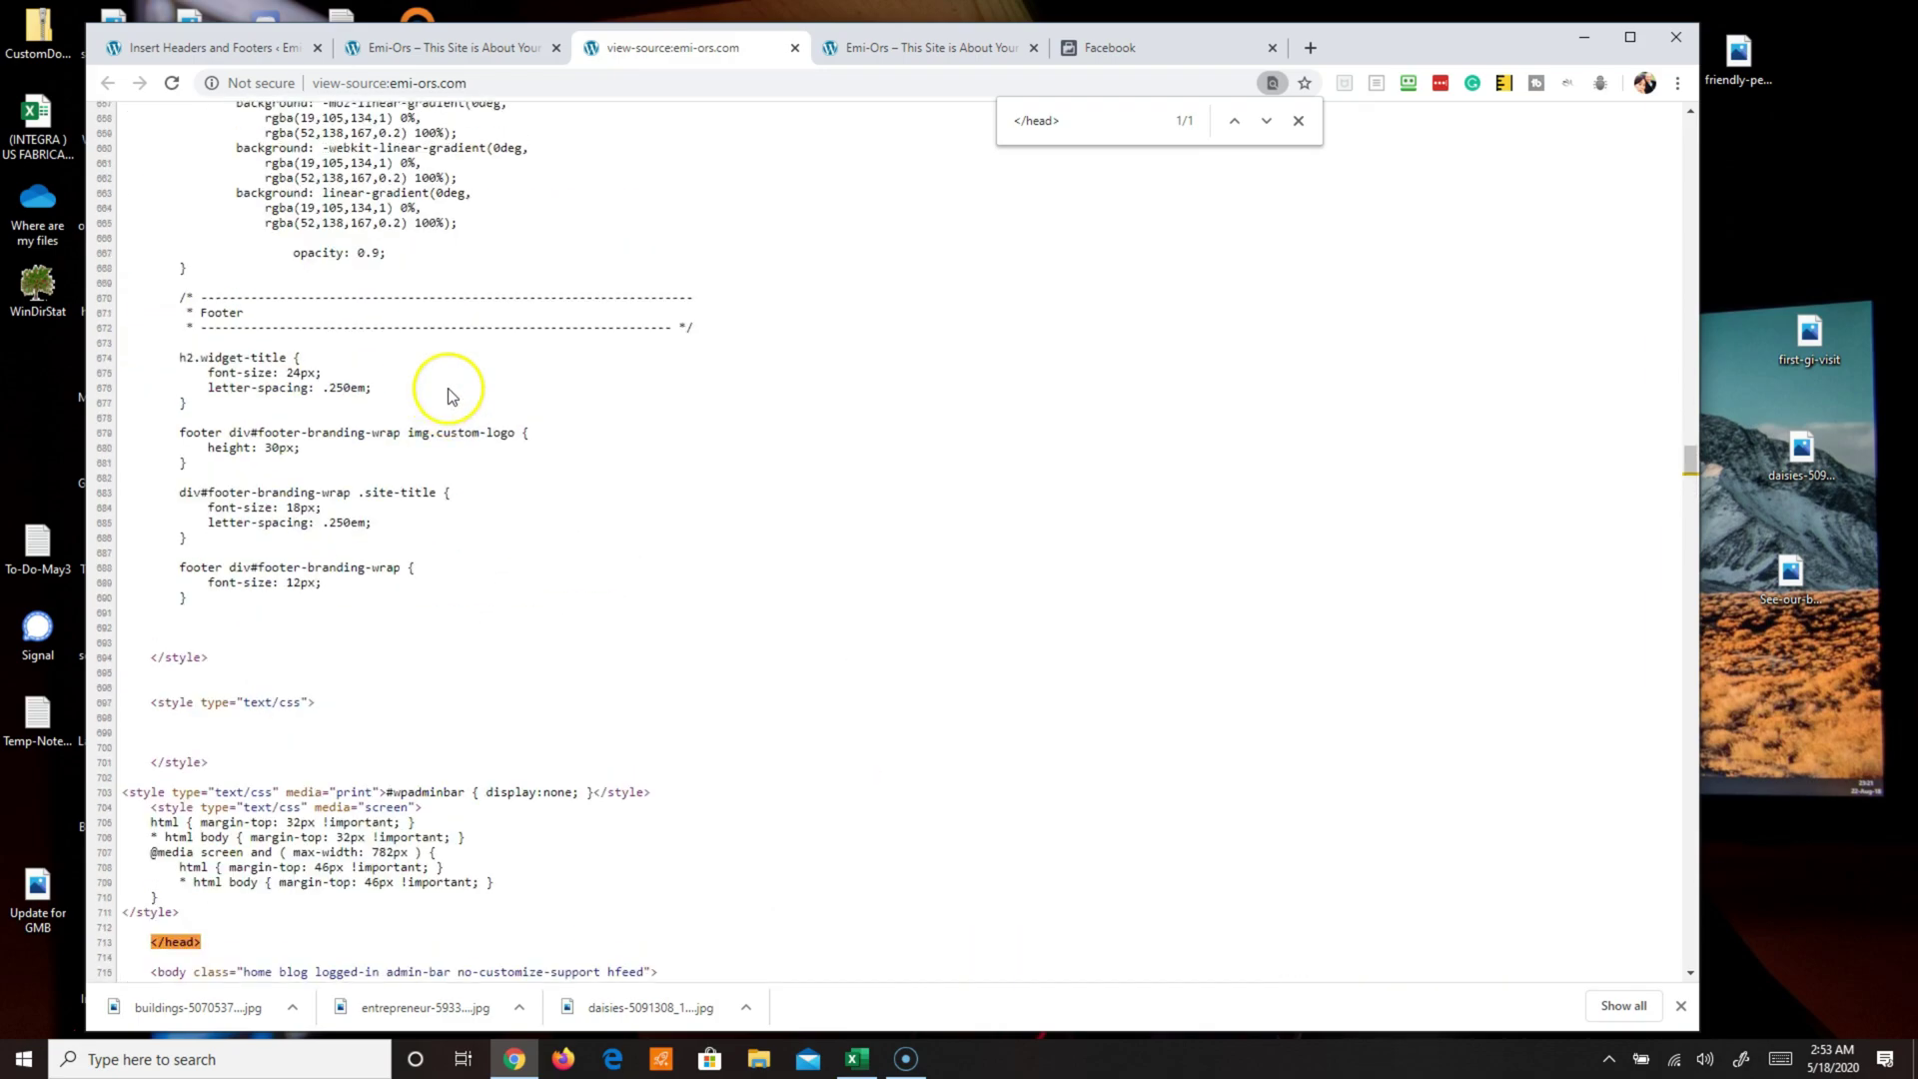
{"action": "left_click", "coordinate": [442, 50]}
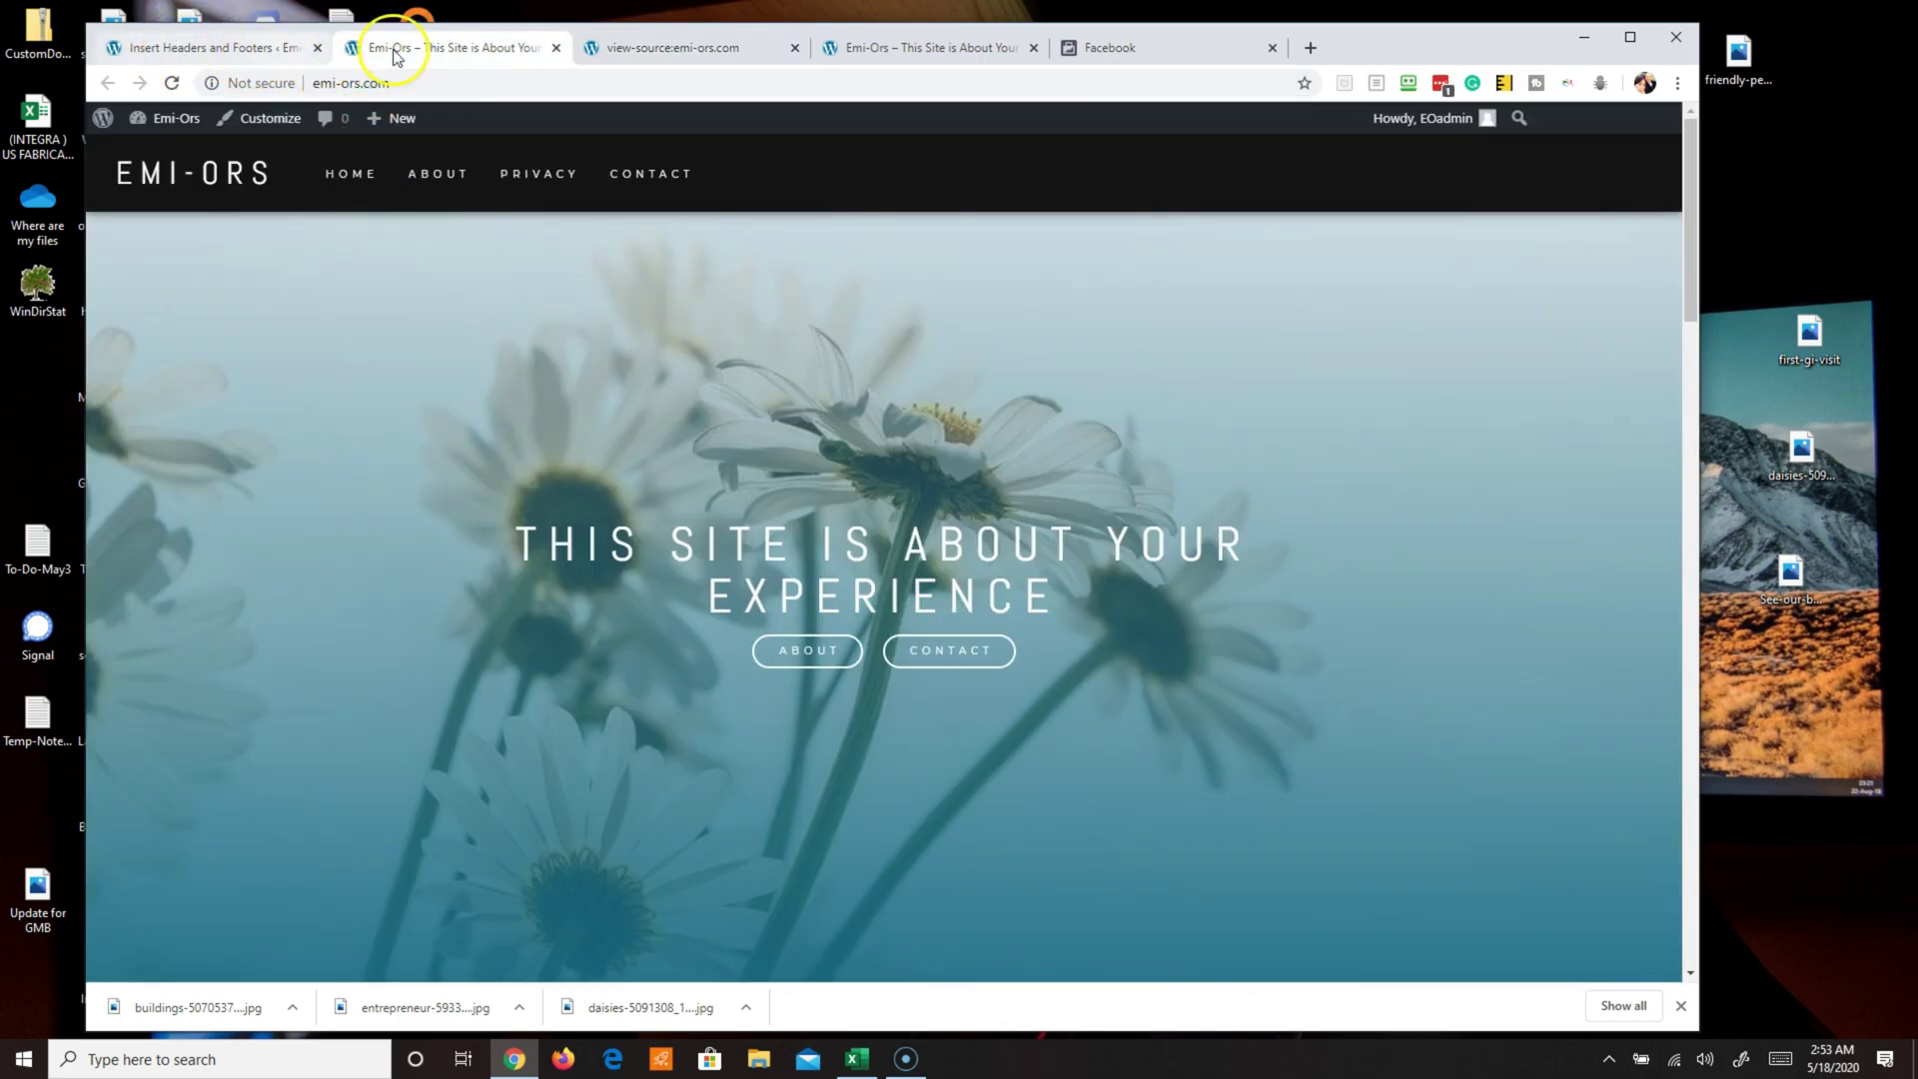
Step: Reload the emi-ors.com homepage and open its fresh page source
{"action": "right_click", "coordinate": [657, 245]}
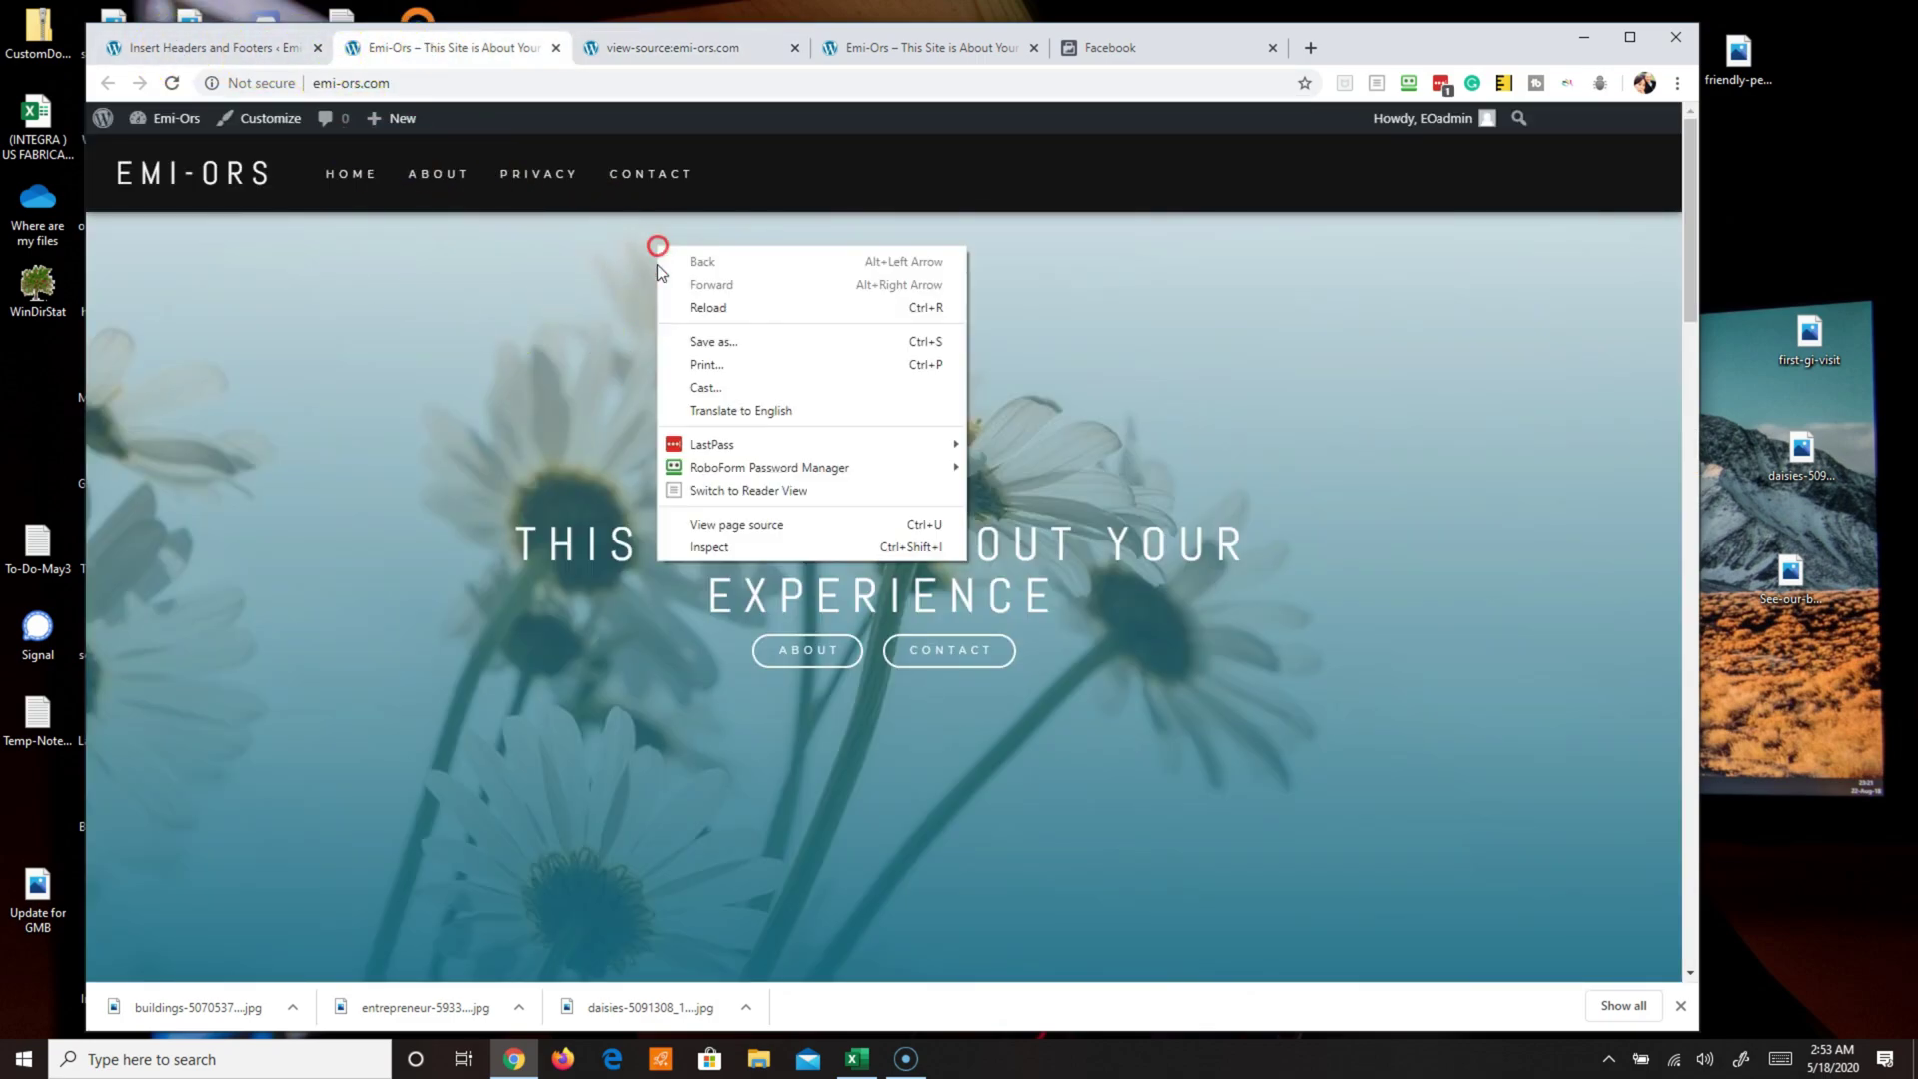
{"action": "left_click", "coordinate": [721, 310]}
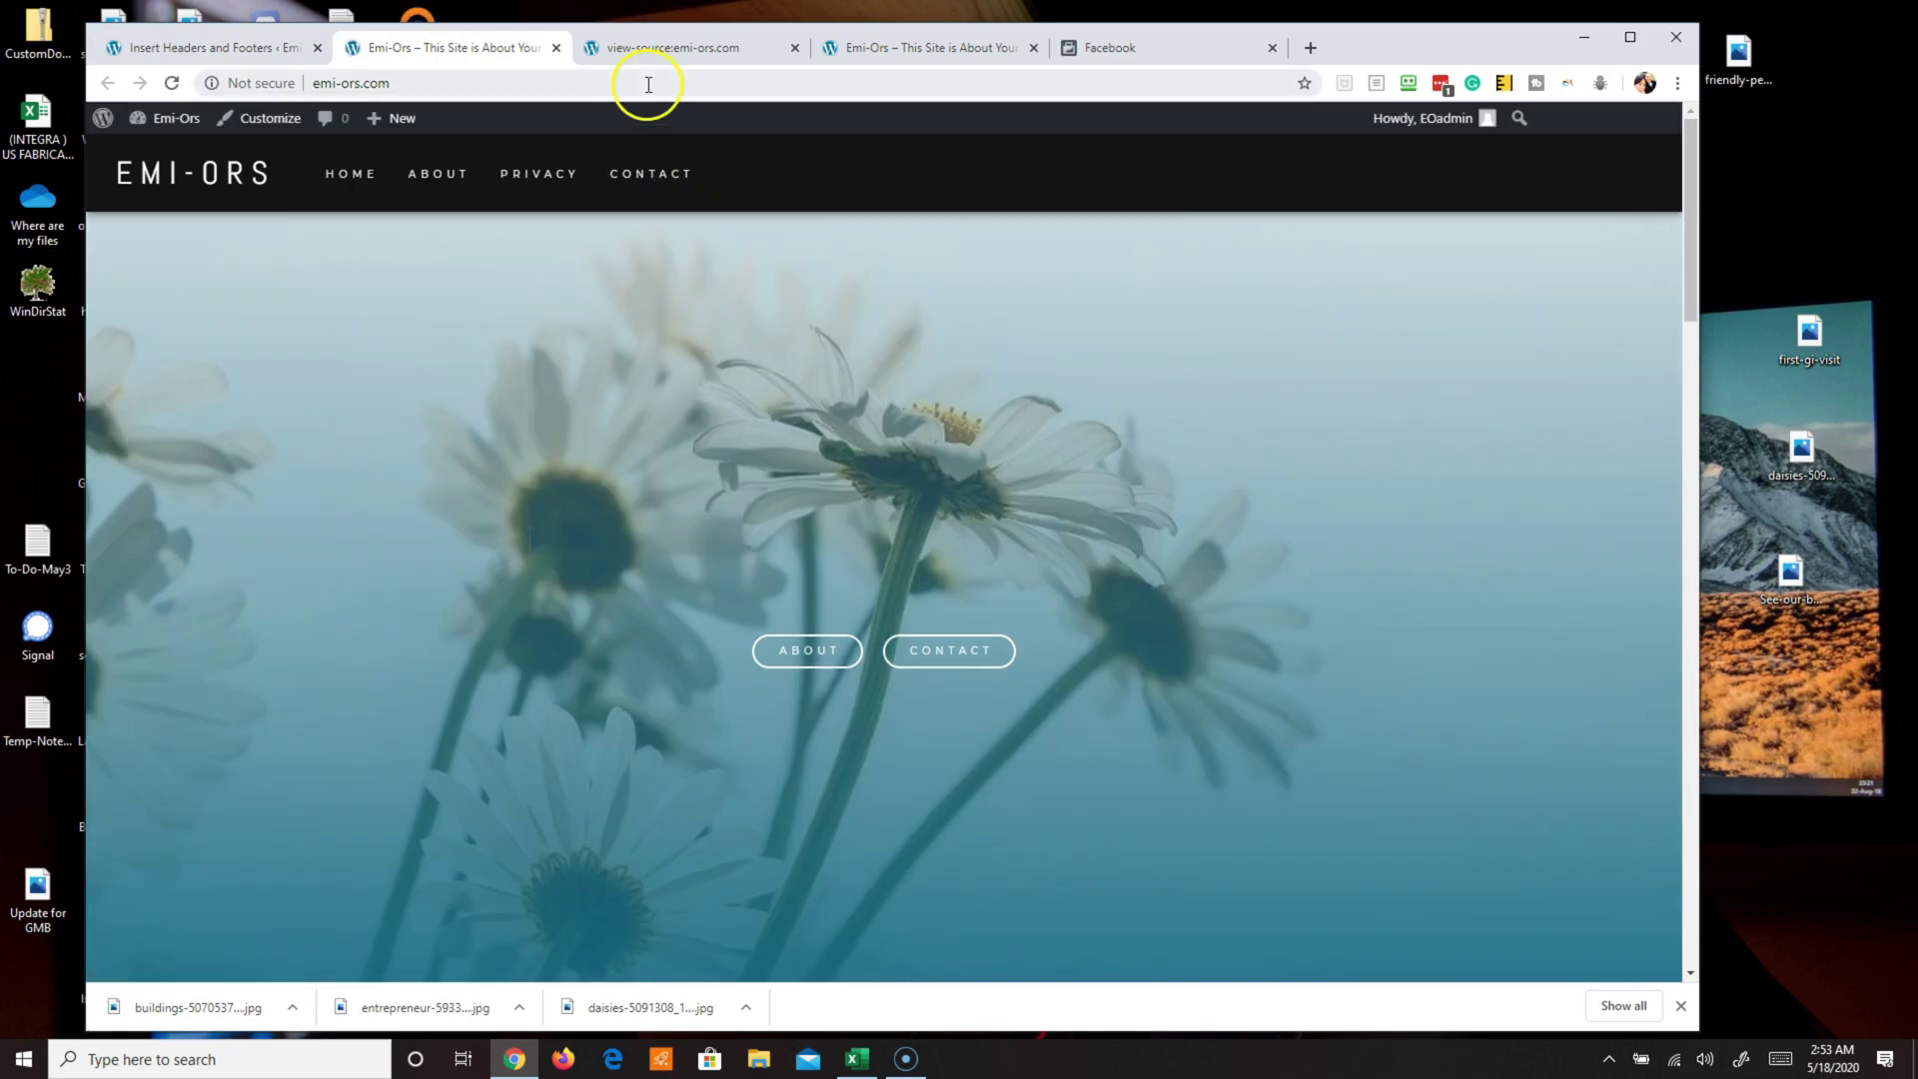
{"action": "right_click", "coordinate": [675, 384]}
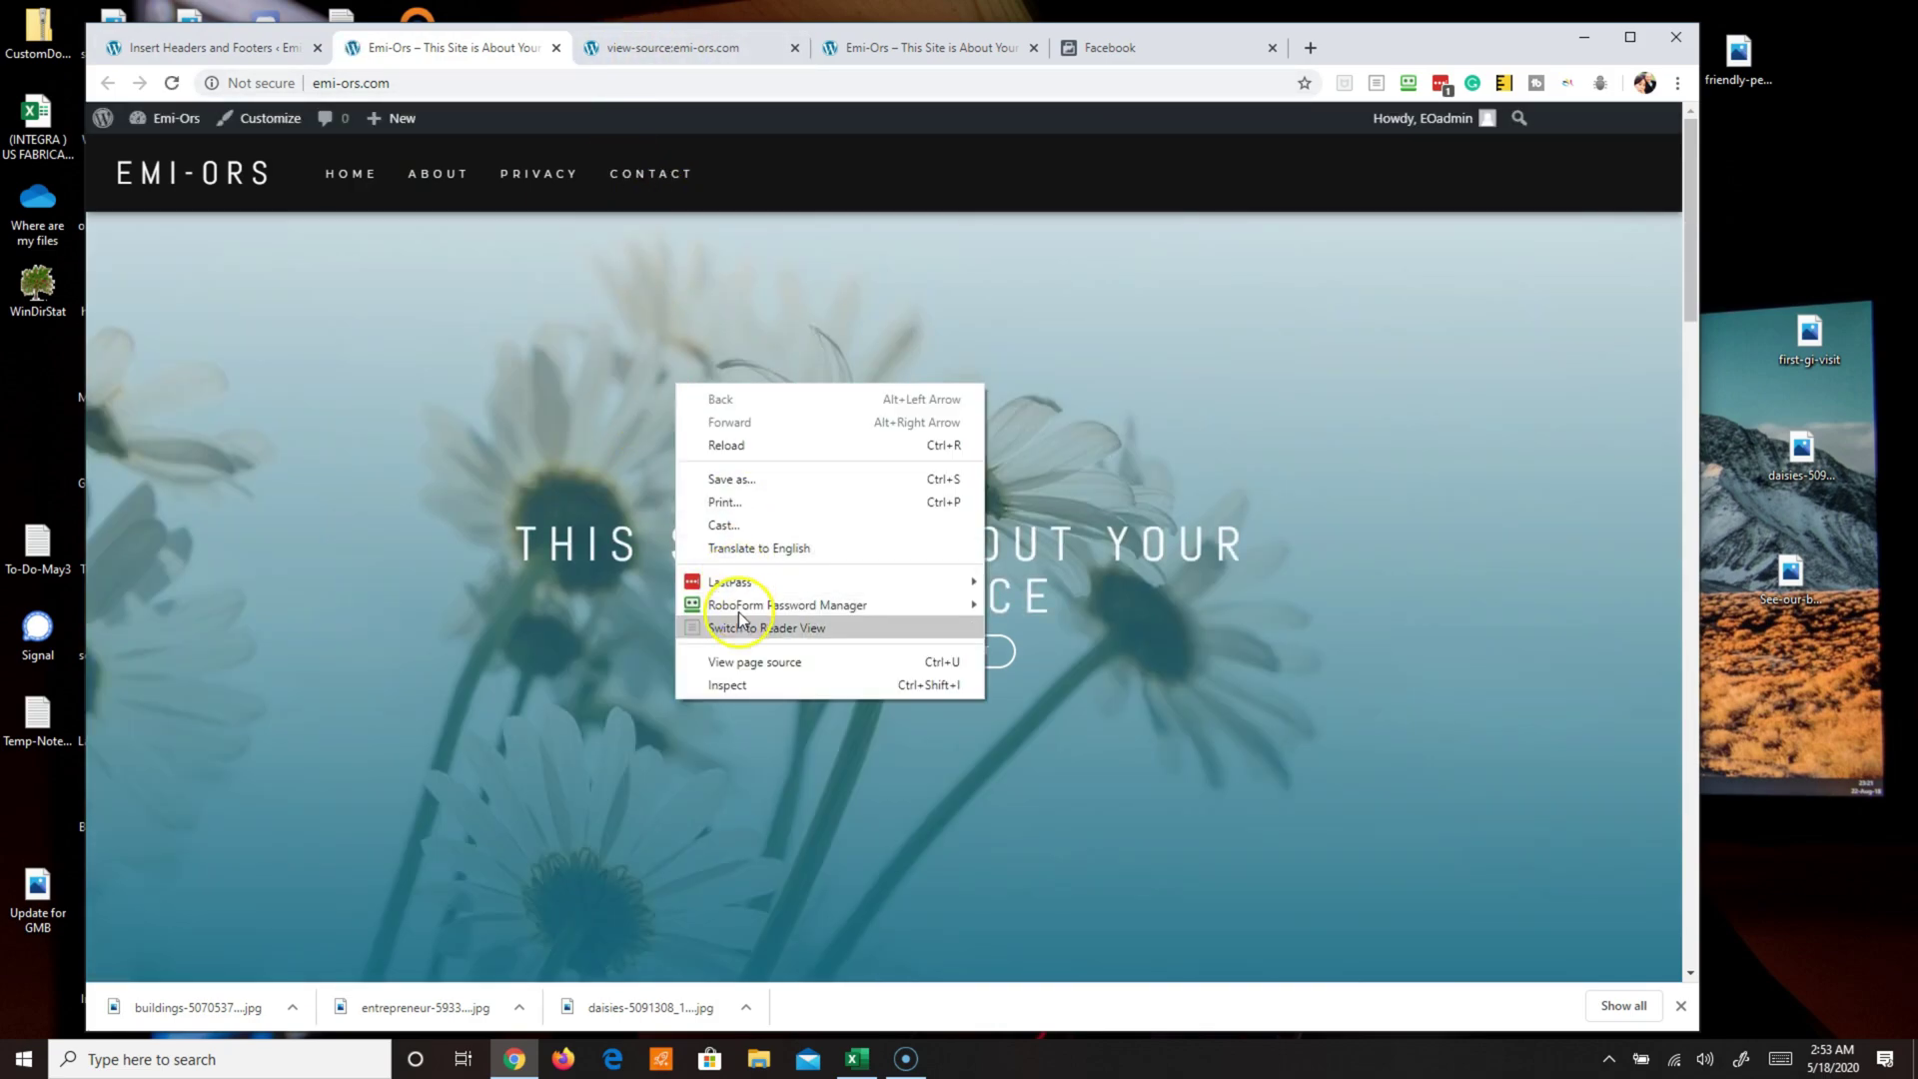
{"action": "left_click", "coordinate": [736, 664]}
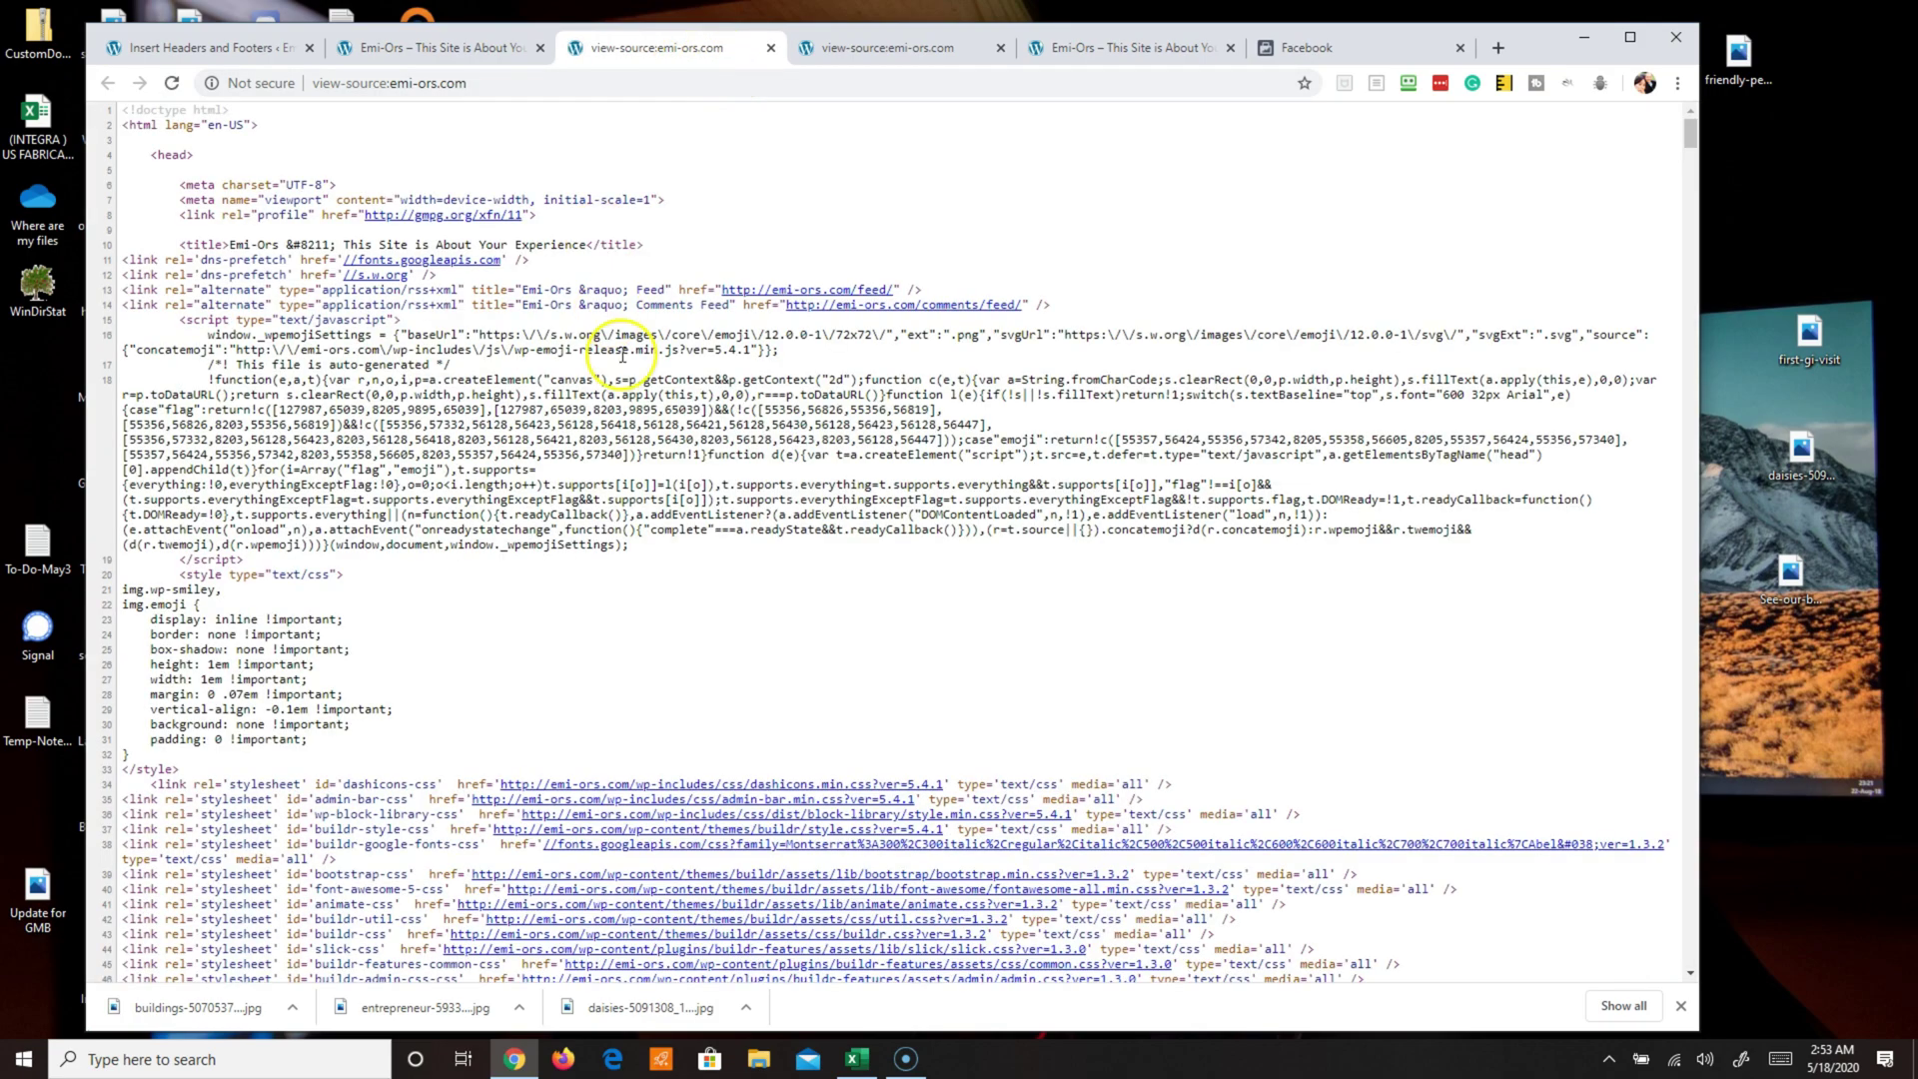
Step: Find the closing </head> tag and scroll up through the head section
{"action": "scroll", "coordinate": [622, 525], "scroll_direction": "down", "scroll_amount": 1}
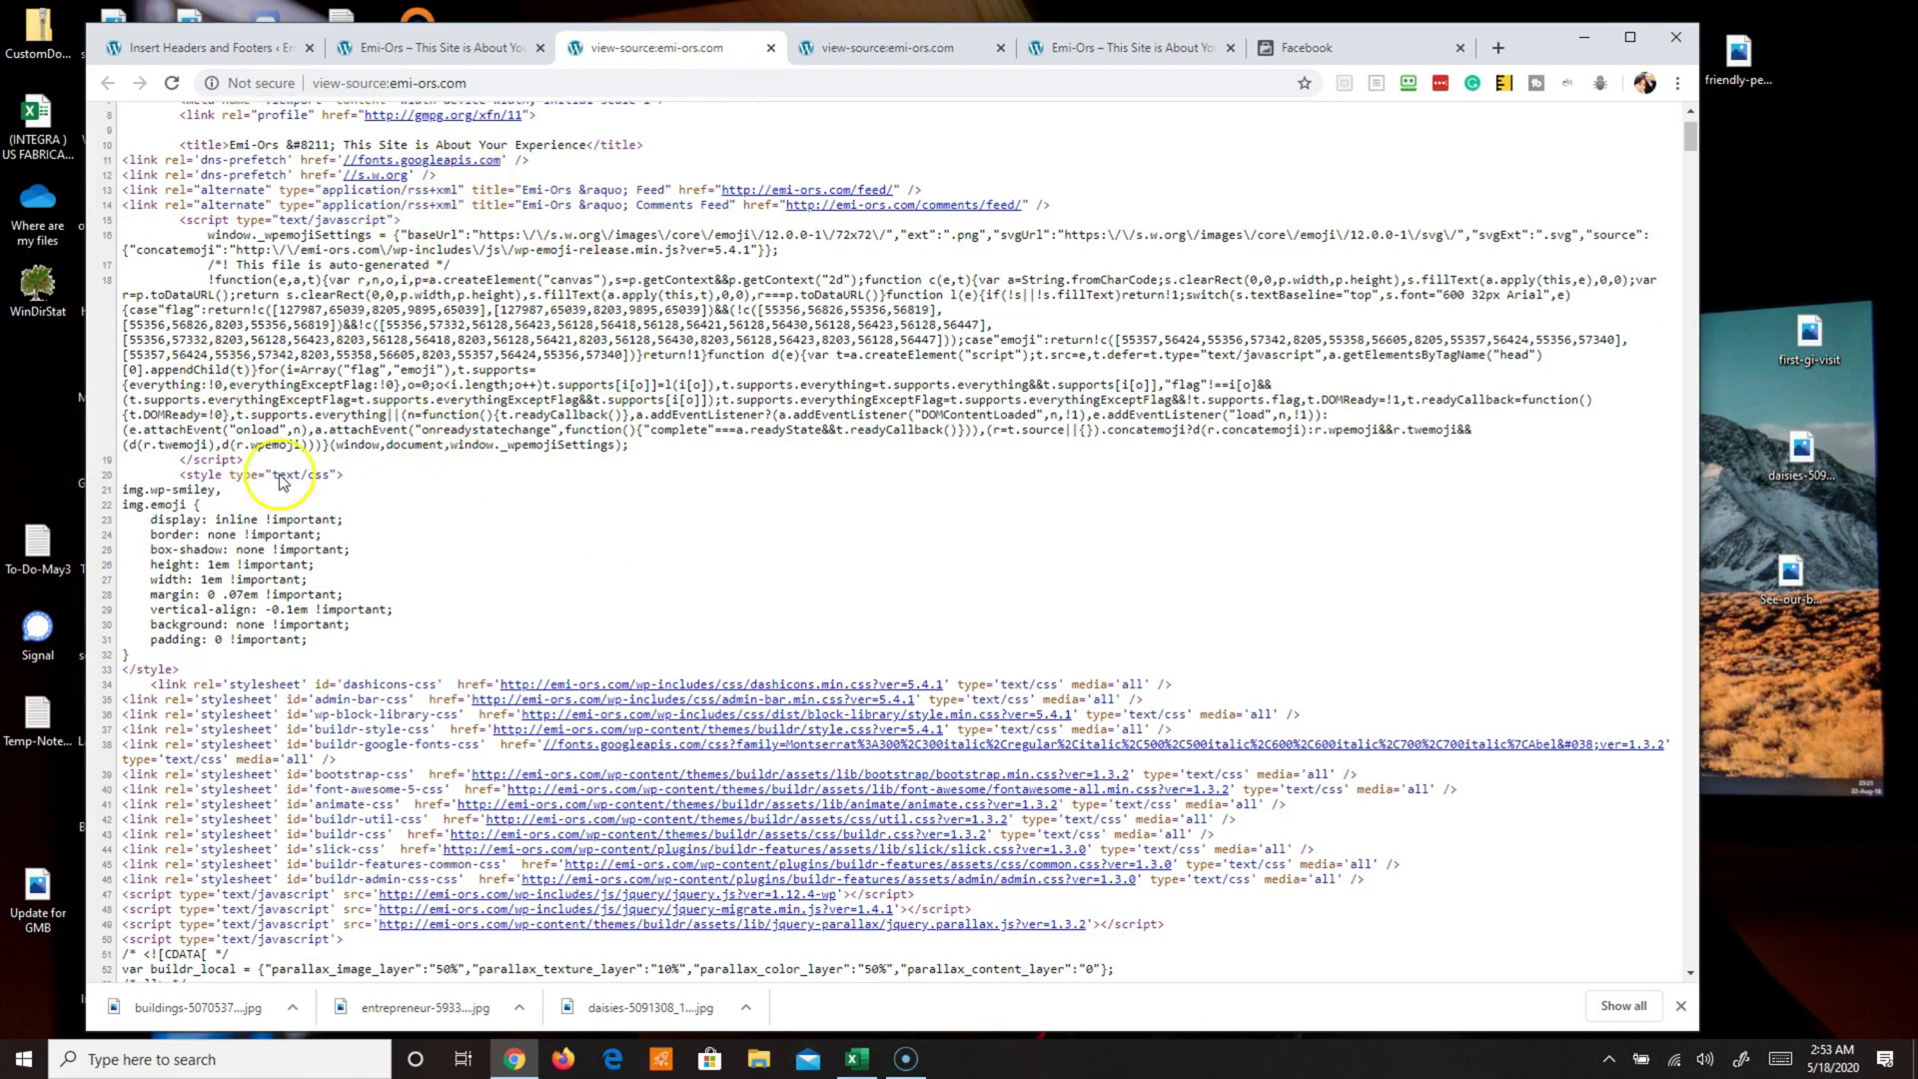
{"action": "scroll", "coordinate": [462, 522], "scroll_direction": "down", "scroll_amount": 1}
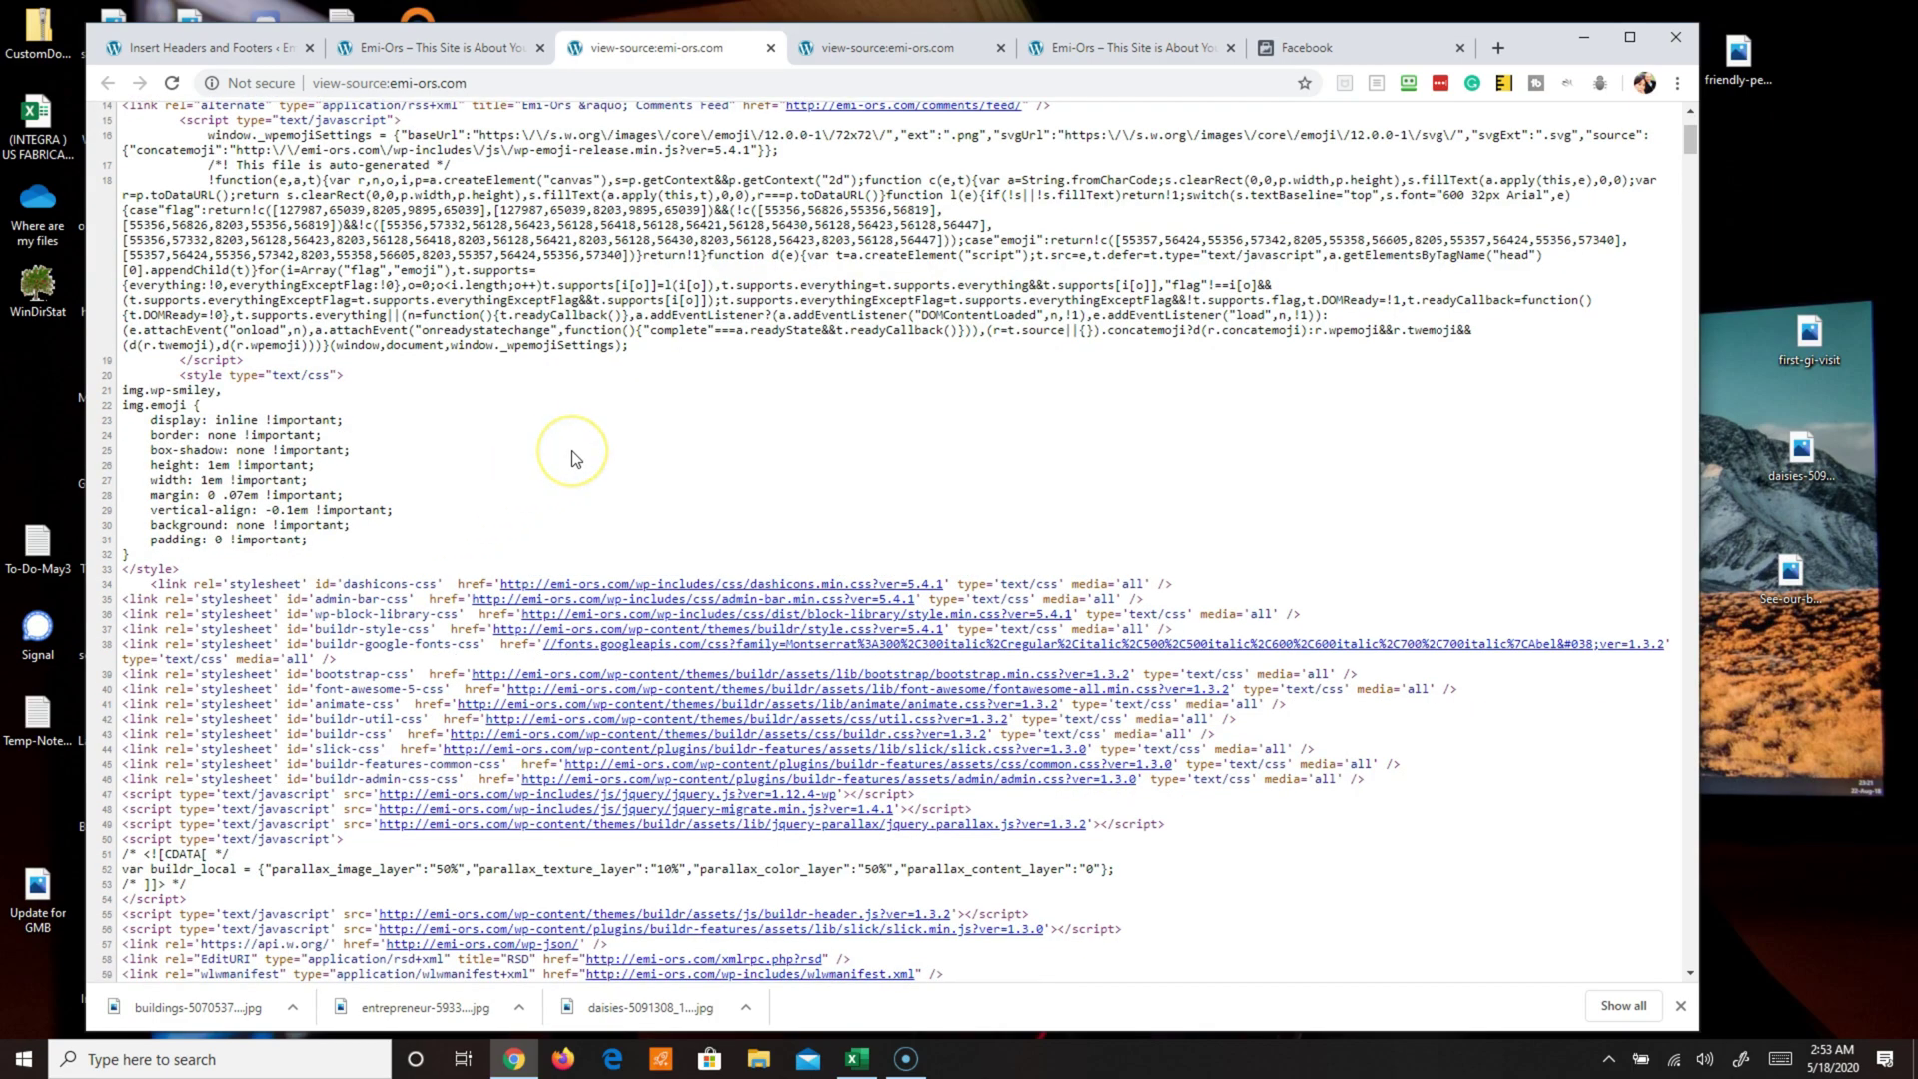
{"action": "key", "text": "ctrl+f"}
{"action": "key", "text": "Return"}
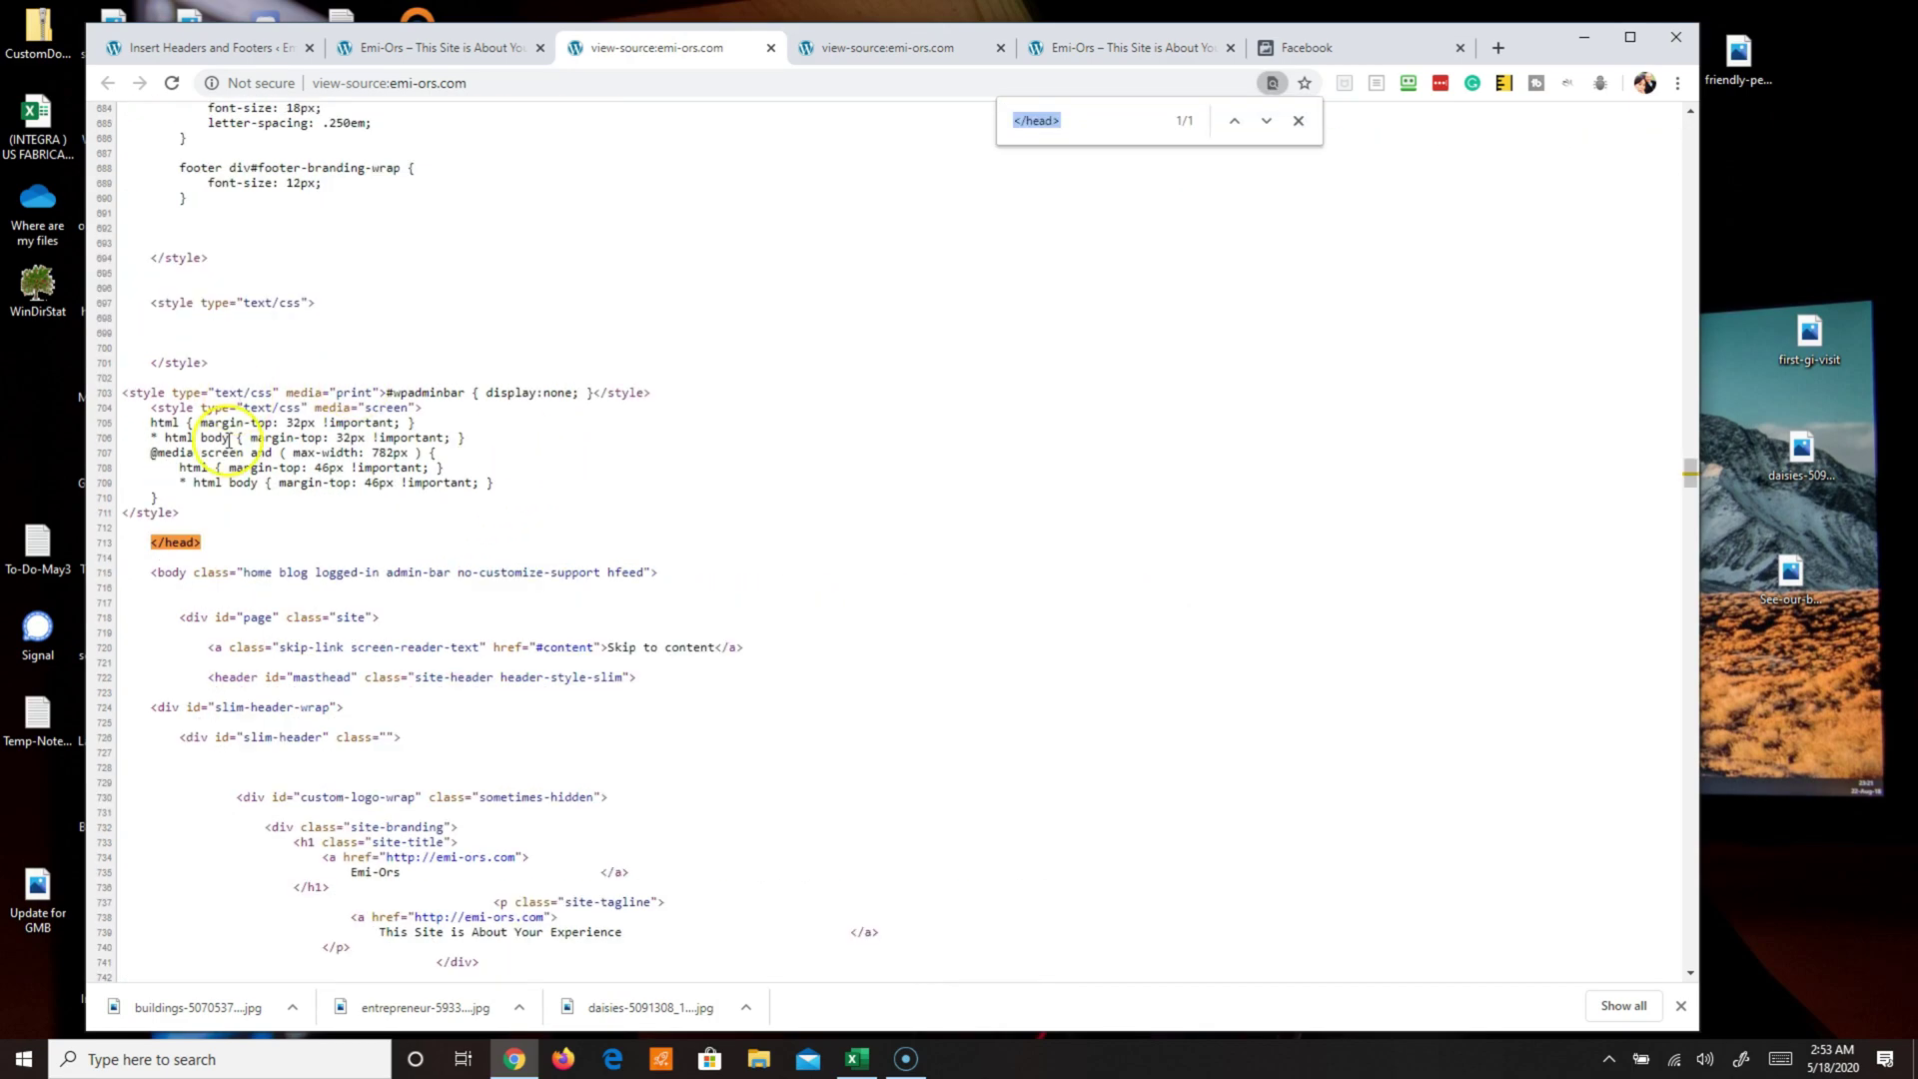
{"action": "scroll", "coordinate": [228, 449], "scroll_direction": "up", "scroll_amount": 13}
{"action": "scroll", "coordinate": [228, 449], "scroll_direction": "up", "scroll_amount": 20}
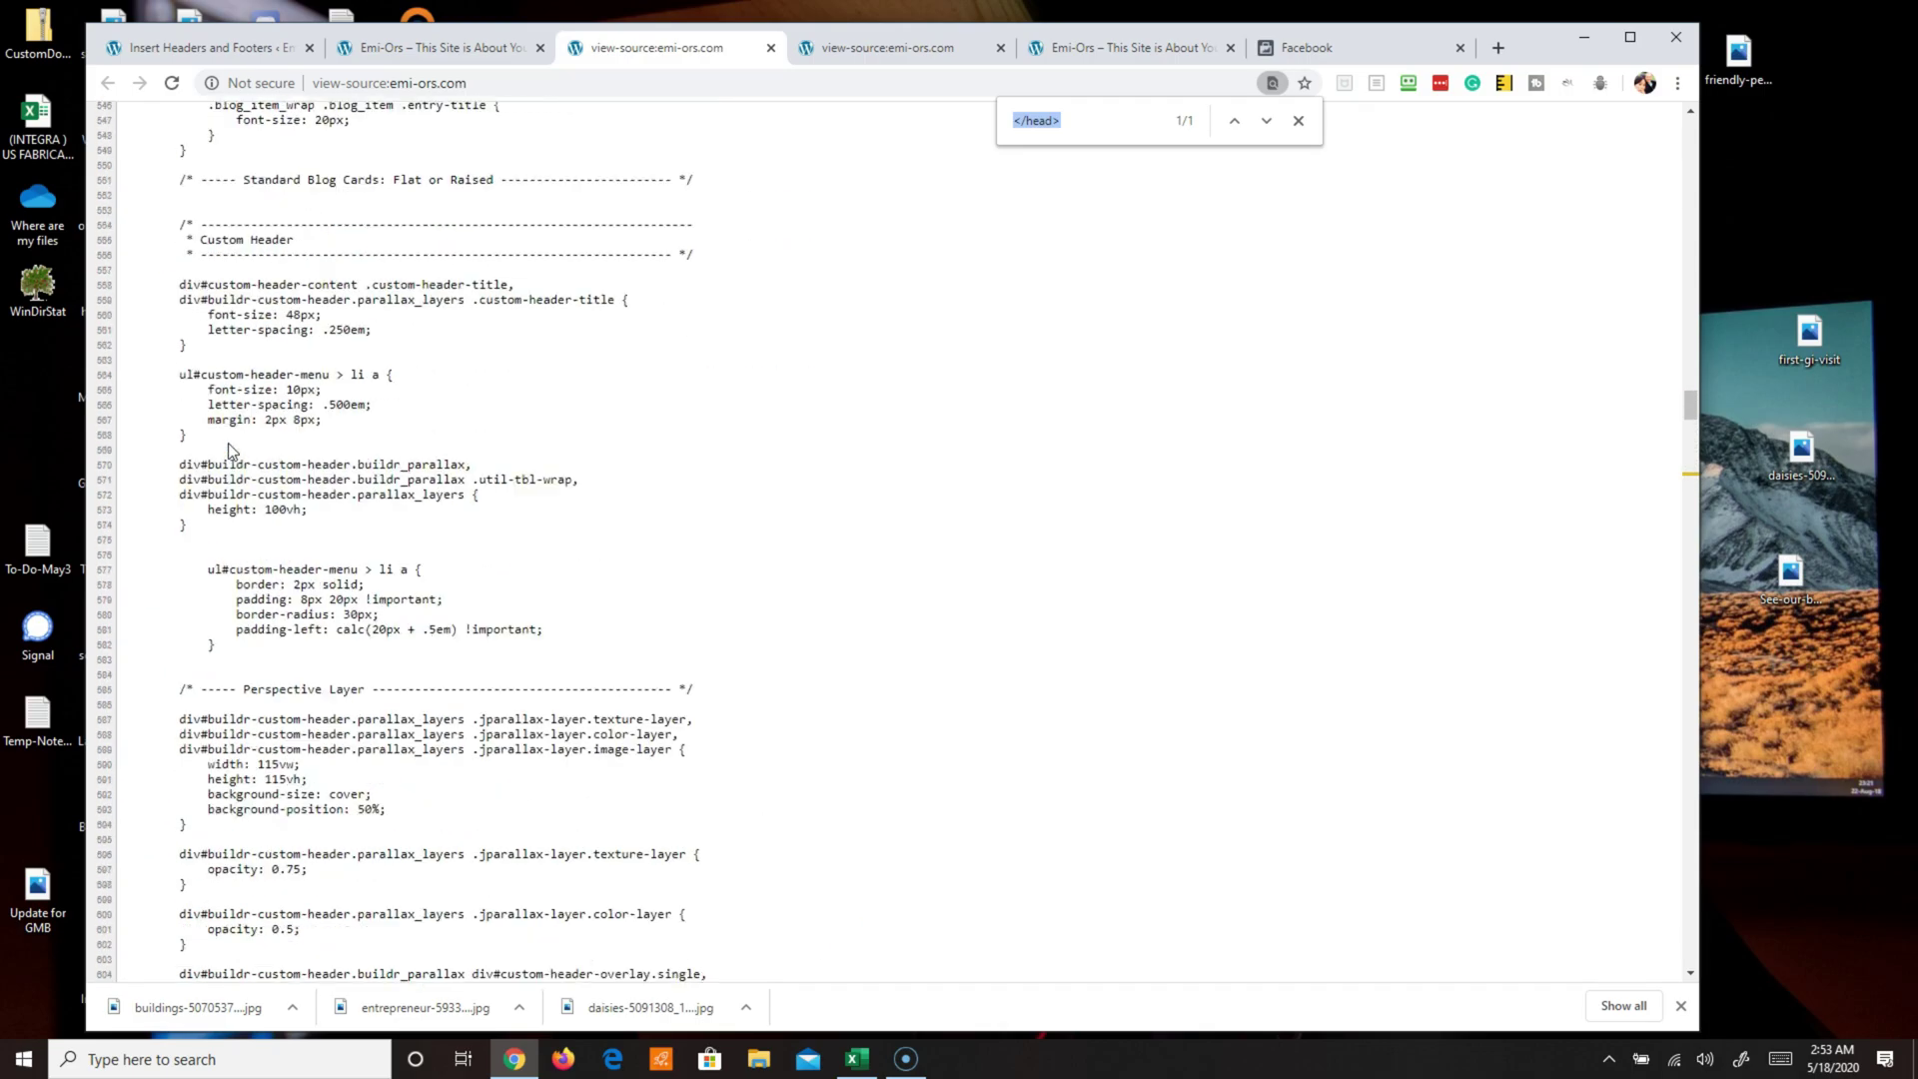
{"action": "scroll", "coordinate": [228, 449], "scroll_direction": "up", "scroll_amount": 20}
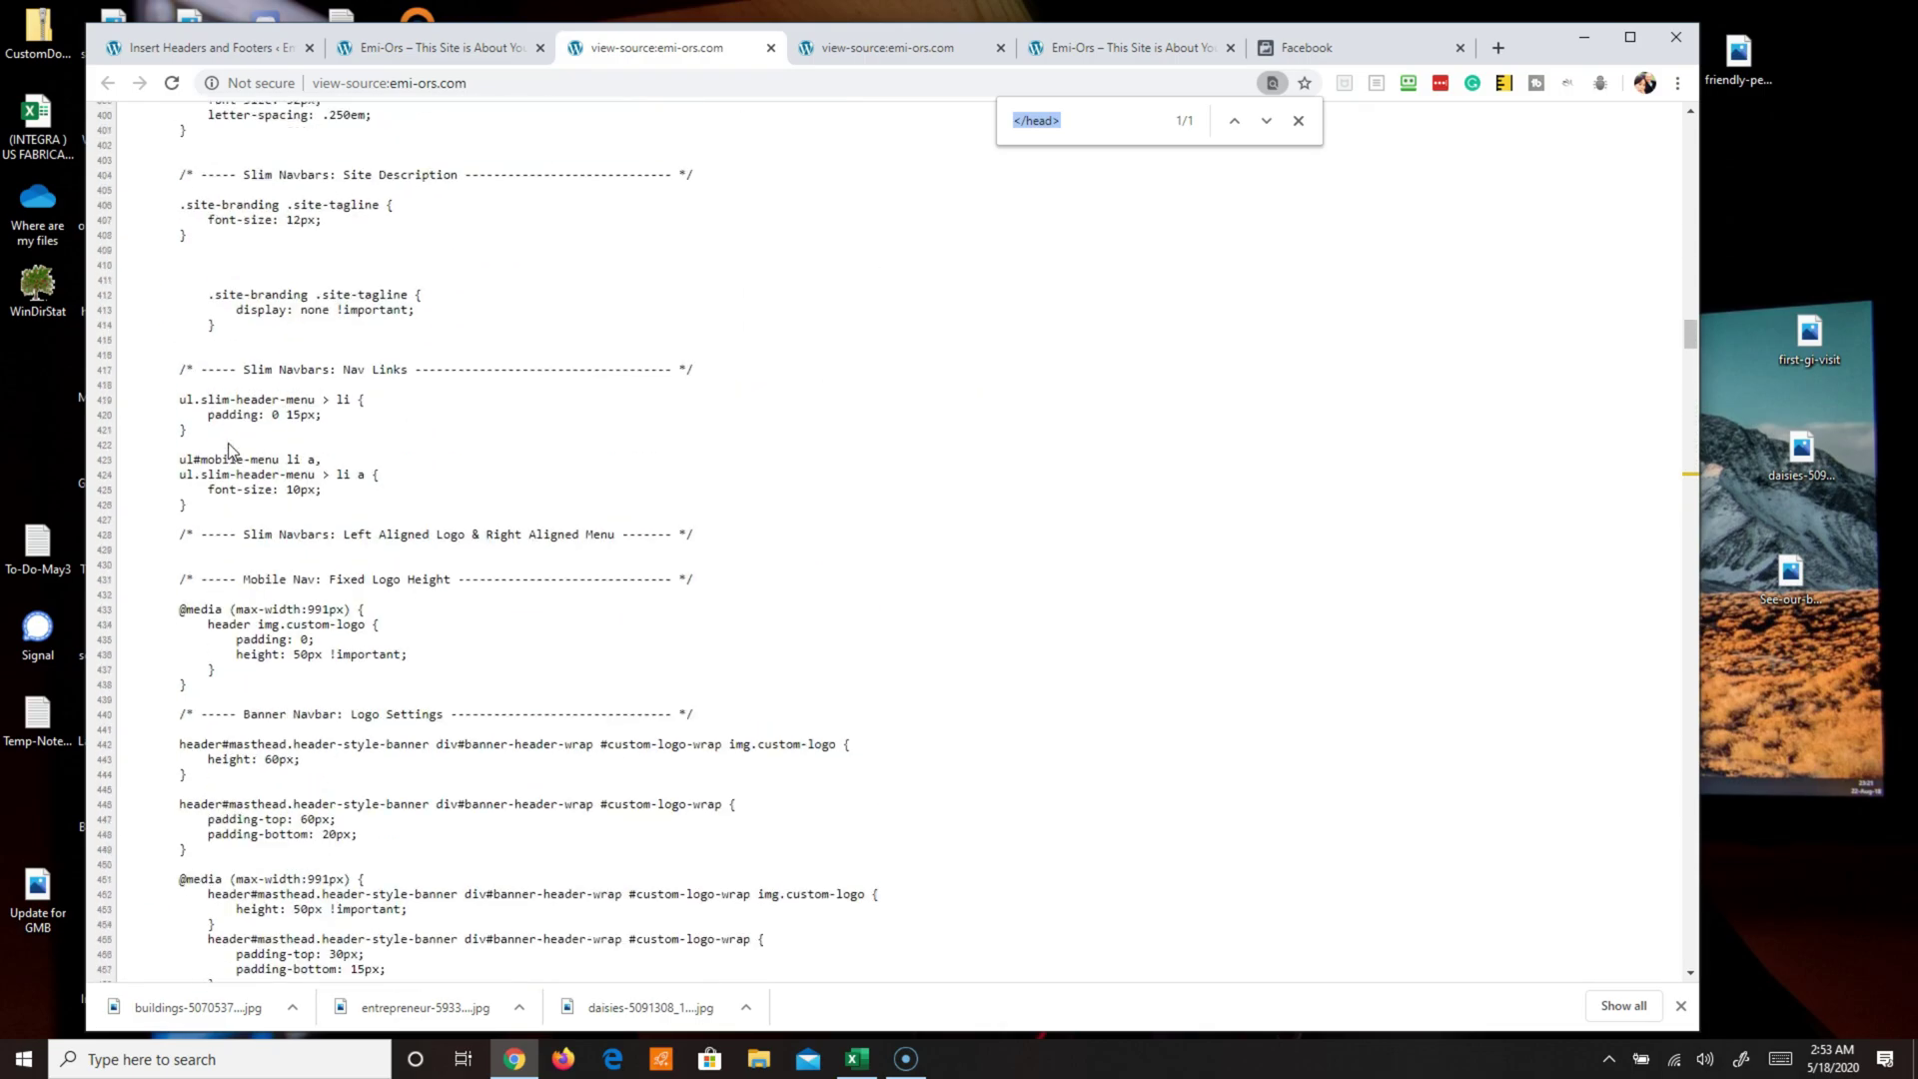
{"action": "scroll", "coordinate": [228, 449], "scroll_direction": "up", "scroll_amount": 16}
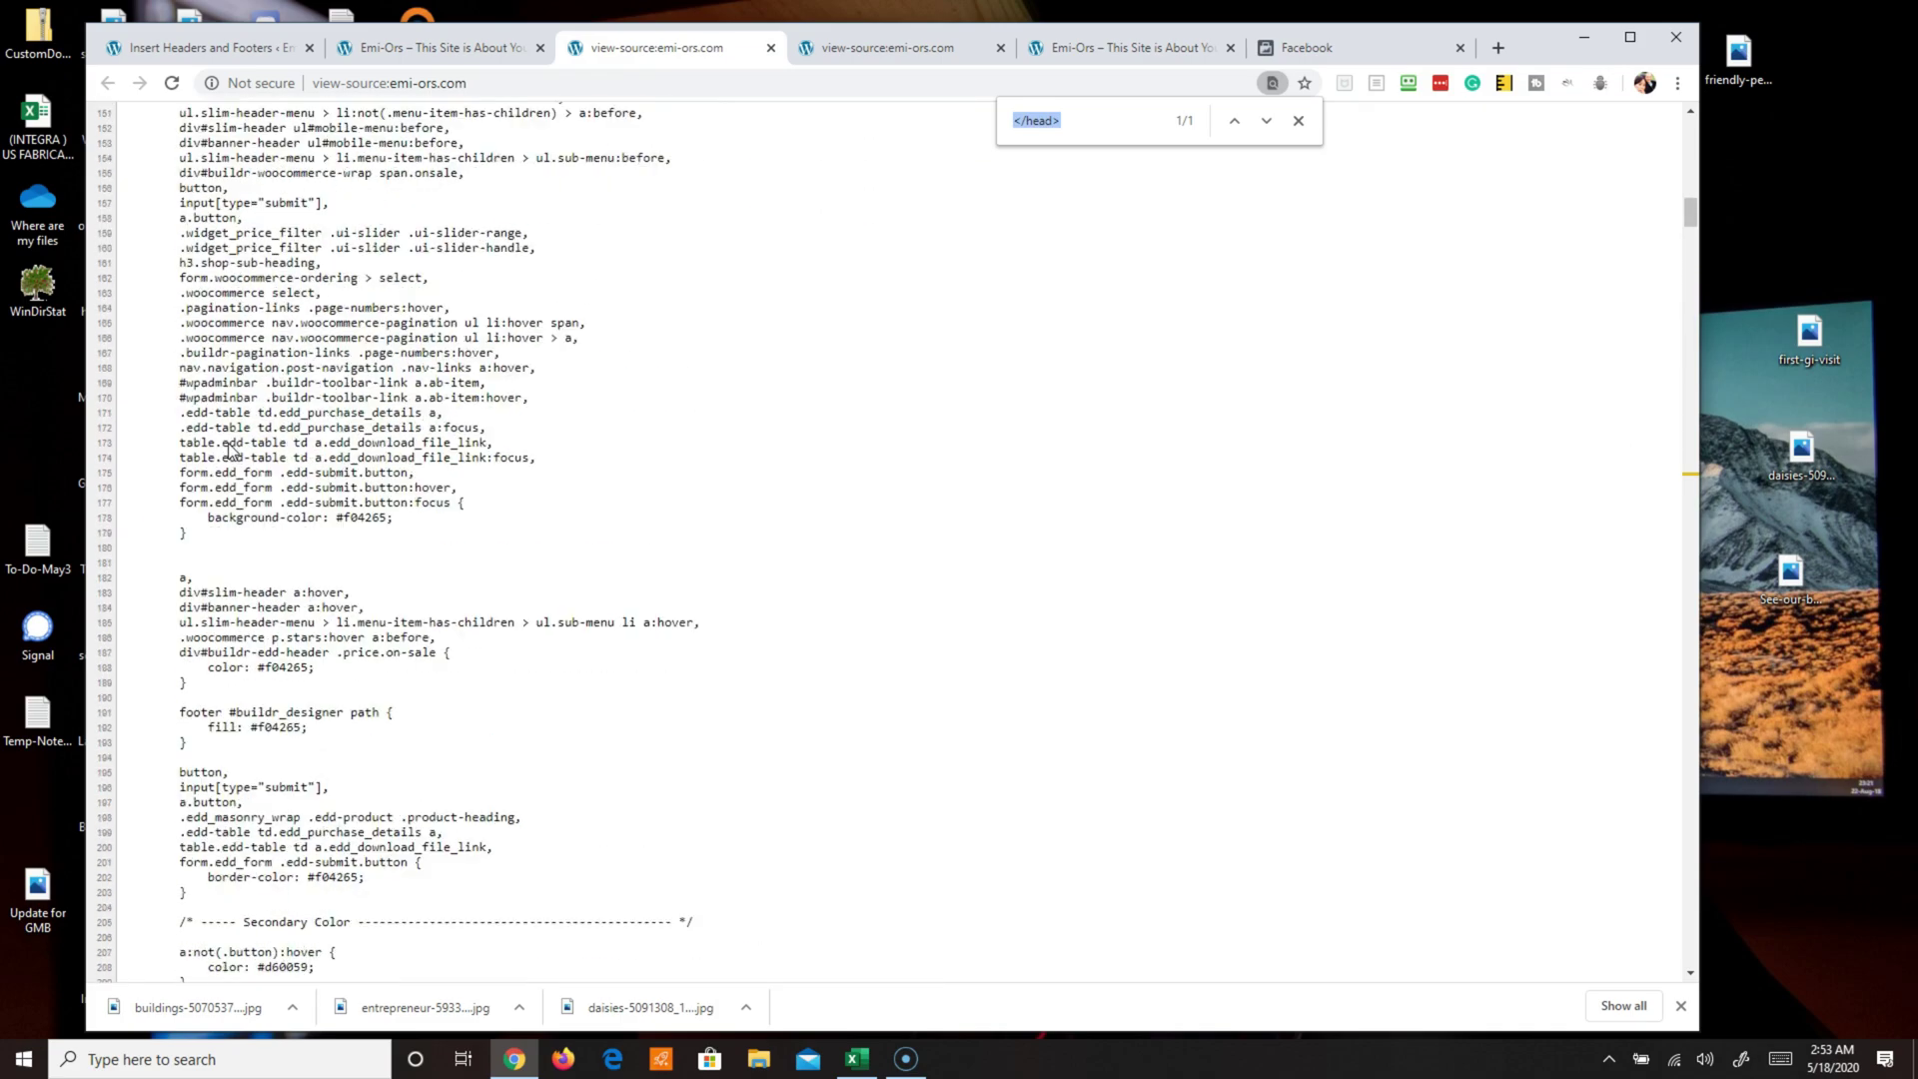
{"action": "scroll", "coordinate": [914, 329], "scroll_direction": "up", "scroll_amount": 11}
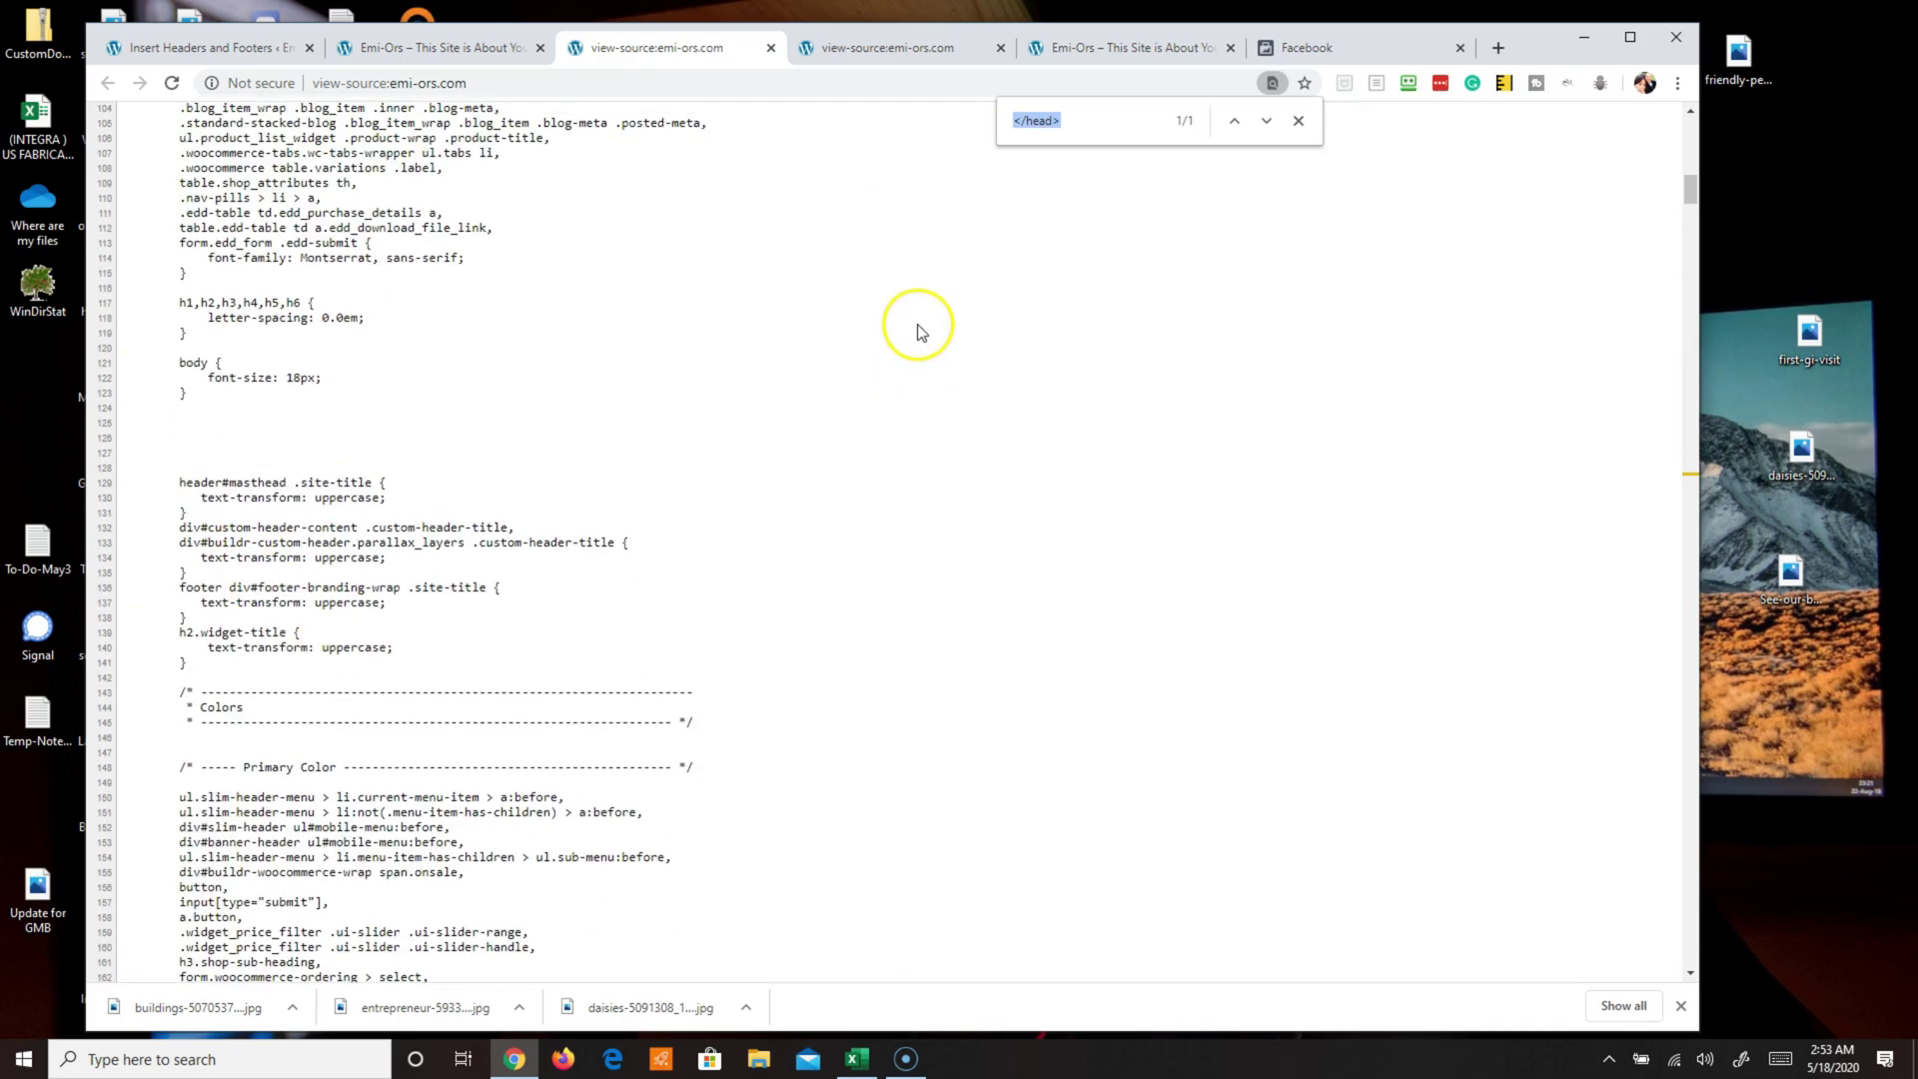
{"action": "scroll", "coordinate": [534, 448], "scroll_direction": "up", "scroll_amount": 1}
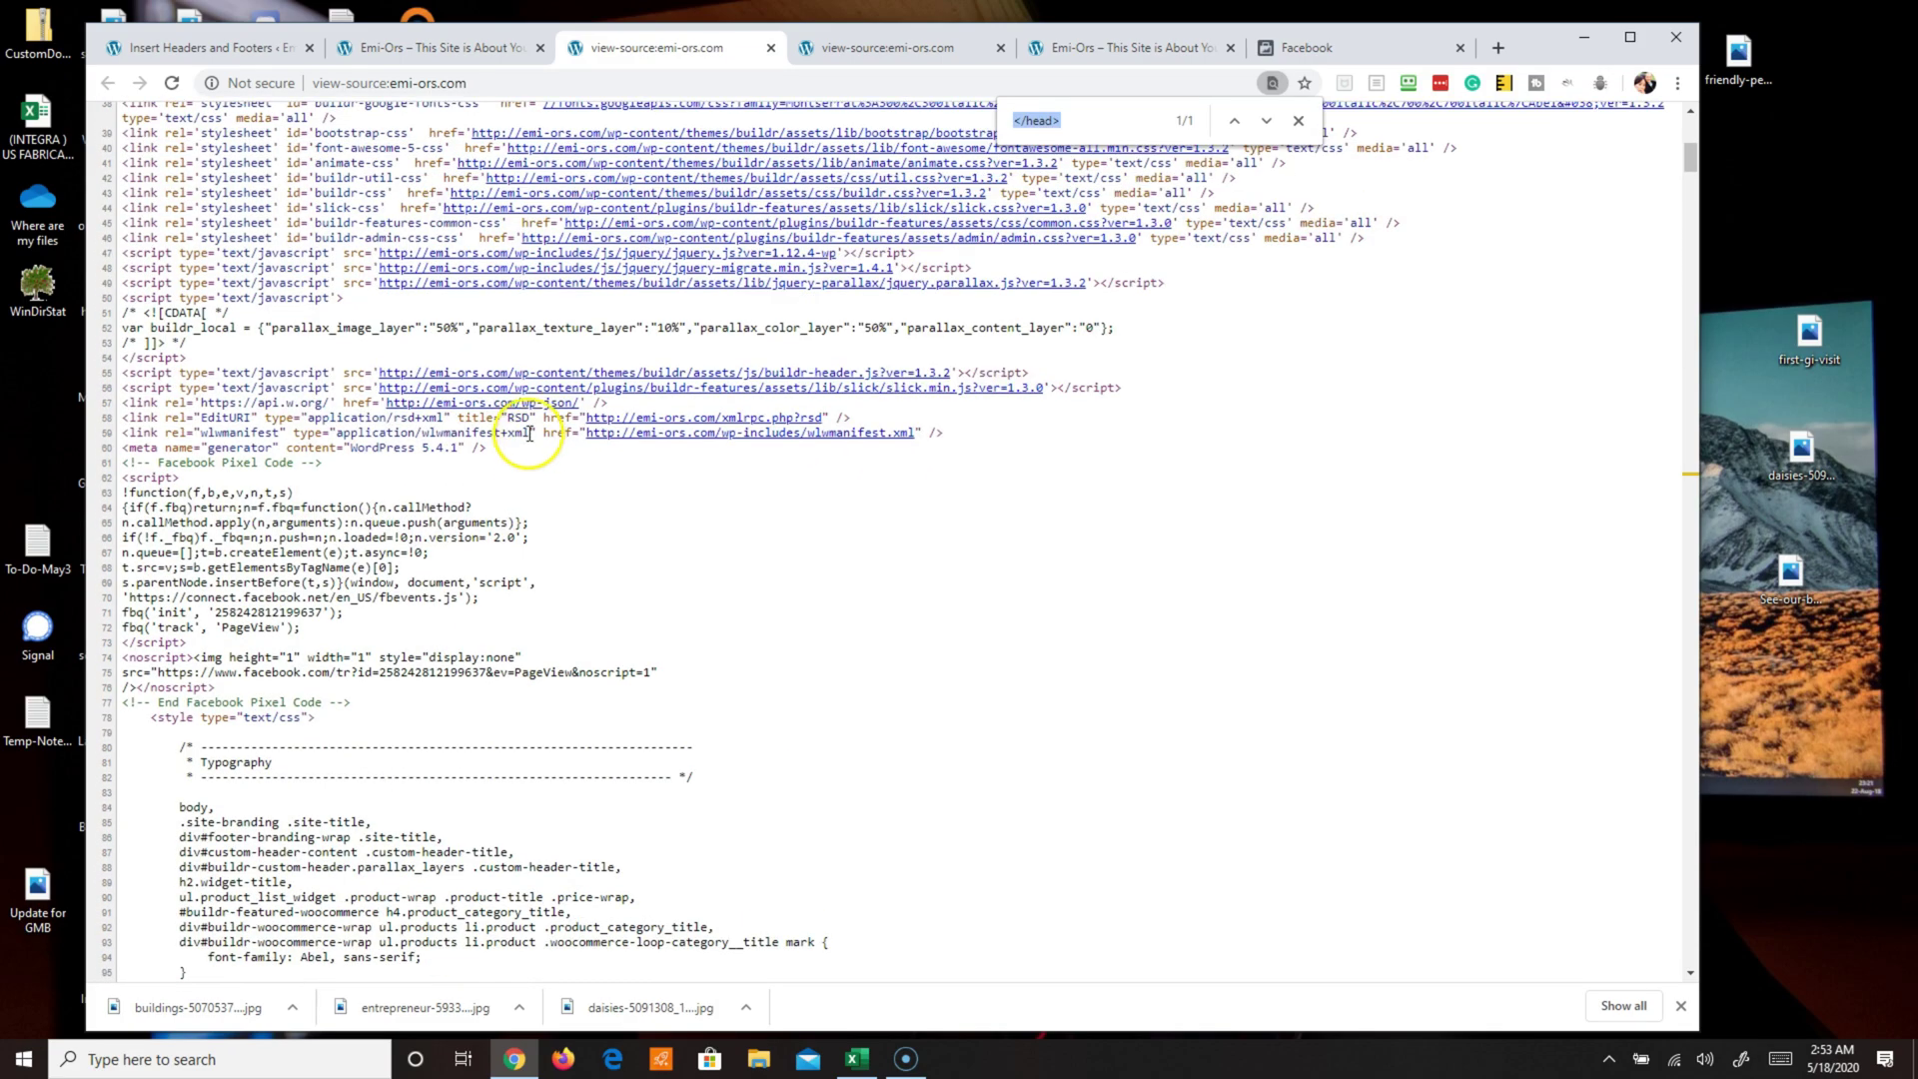
Step: Highlight the Facebook Pixel Code block at lines 61–77 inside the head
{"action": "left_click_drag", "start_coordinate": [165, 493], "coordinate": [280, 632]}
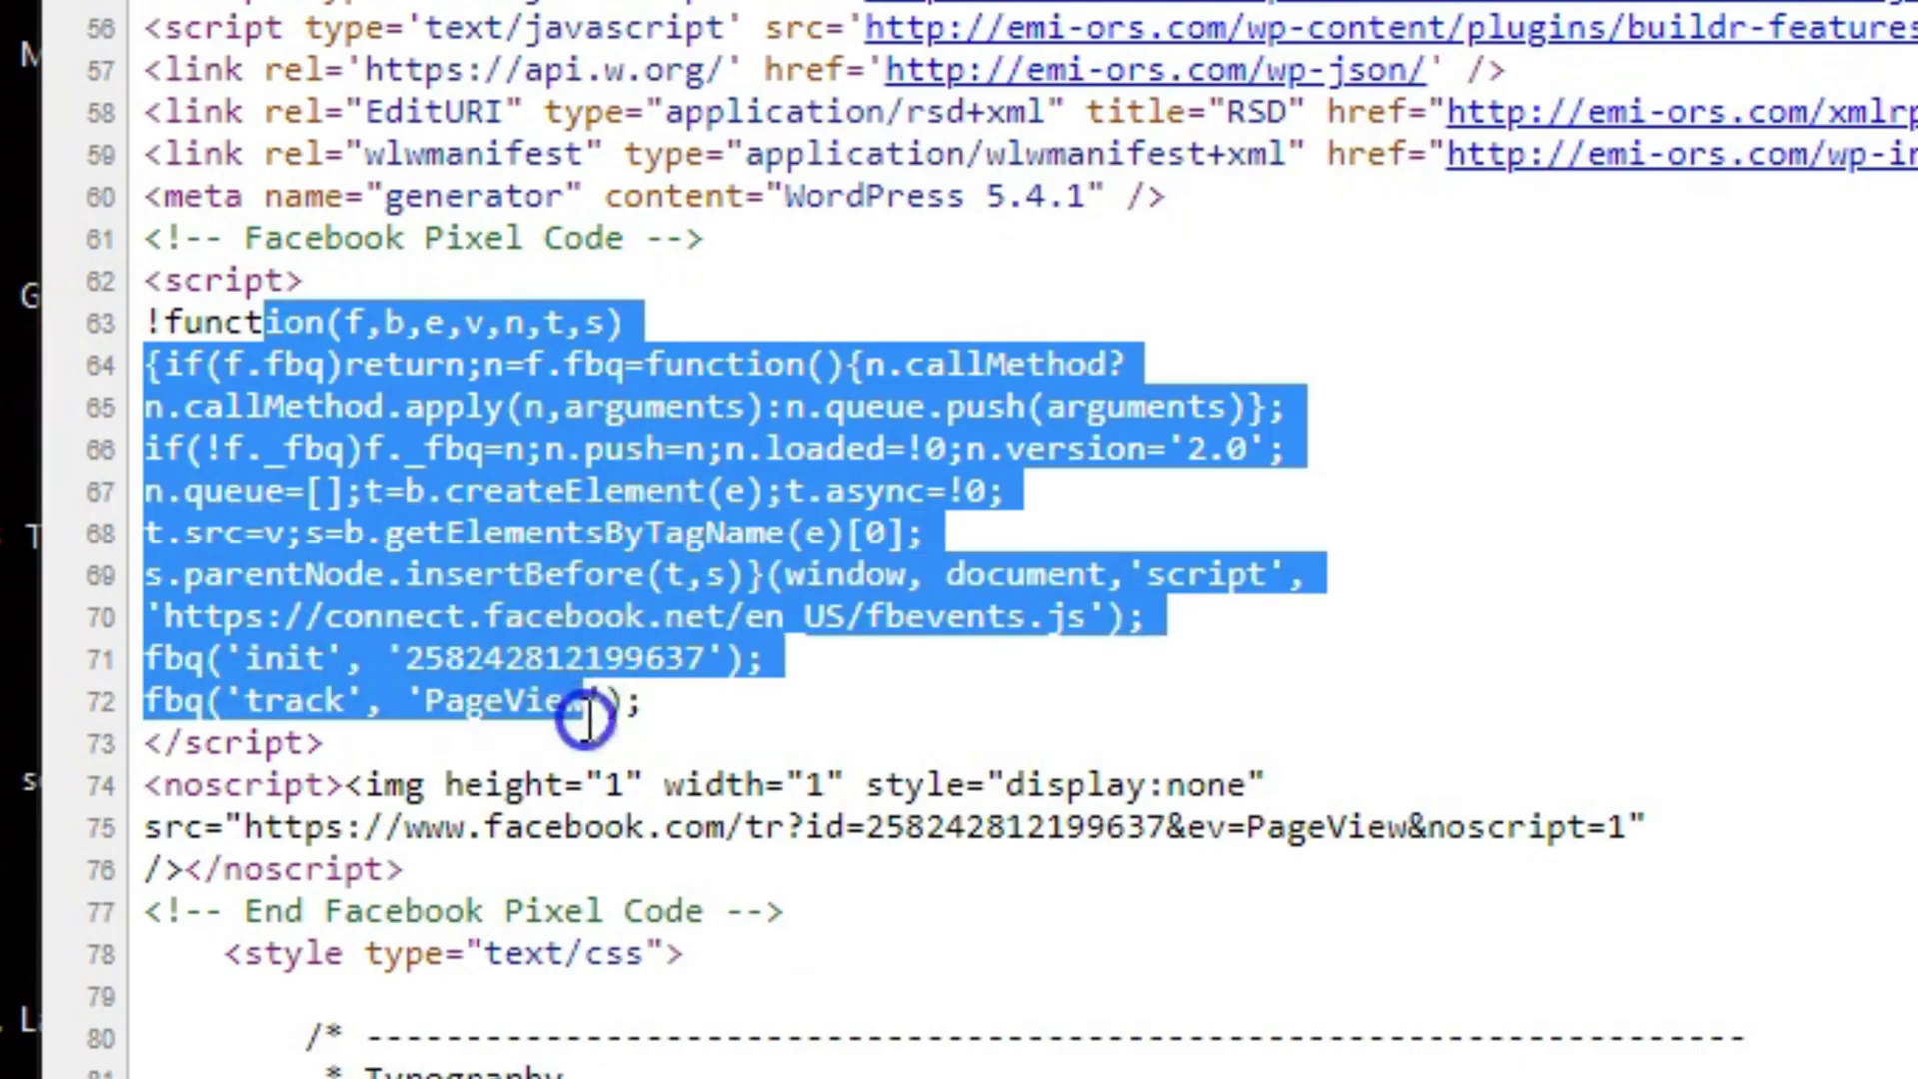
{"action": "left_click_drag", "start_coordinate": [589, 714], "coordinate": [676, 908]}
{"action": "left_click", "coordinate": [817, 908]}
{"action": "left_click_drag", "start_coordinate": [817, 908], "coordinate": [130, 252]}
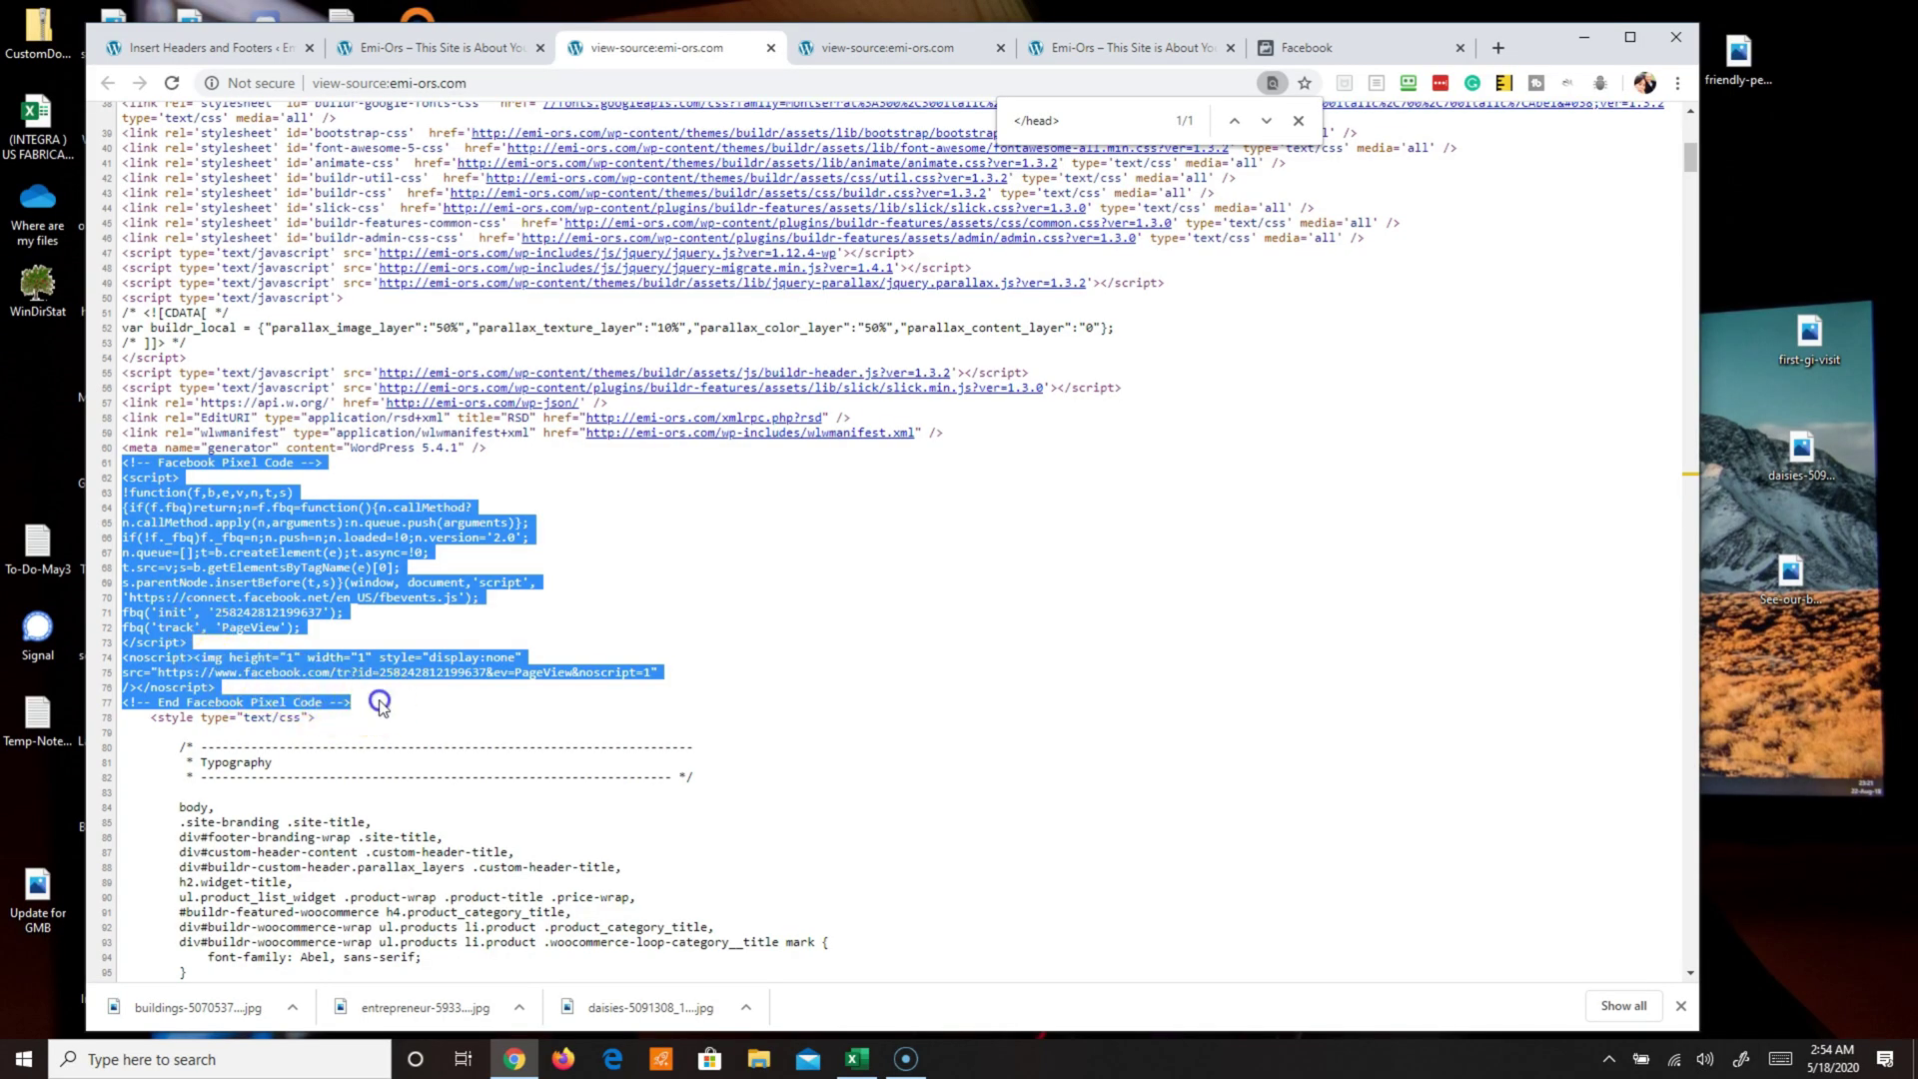
{"action": "left_click", "coordinate": [379, 703]}
Step: Scroll the page source around the Facebook Pixel Code block
{"action": "scroll", "coordinate": [297, 707], "scroll_direction": "down", "scroll_amount": 3}
{"action": "scroll", "coordinate": [297, 707], "scroll_direction": "up", "scroll_amount": 5}
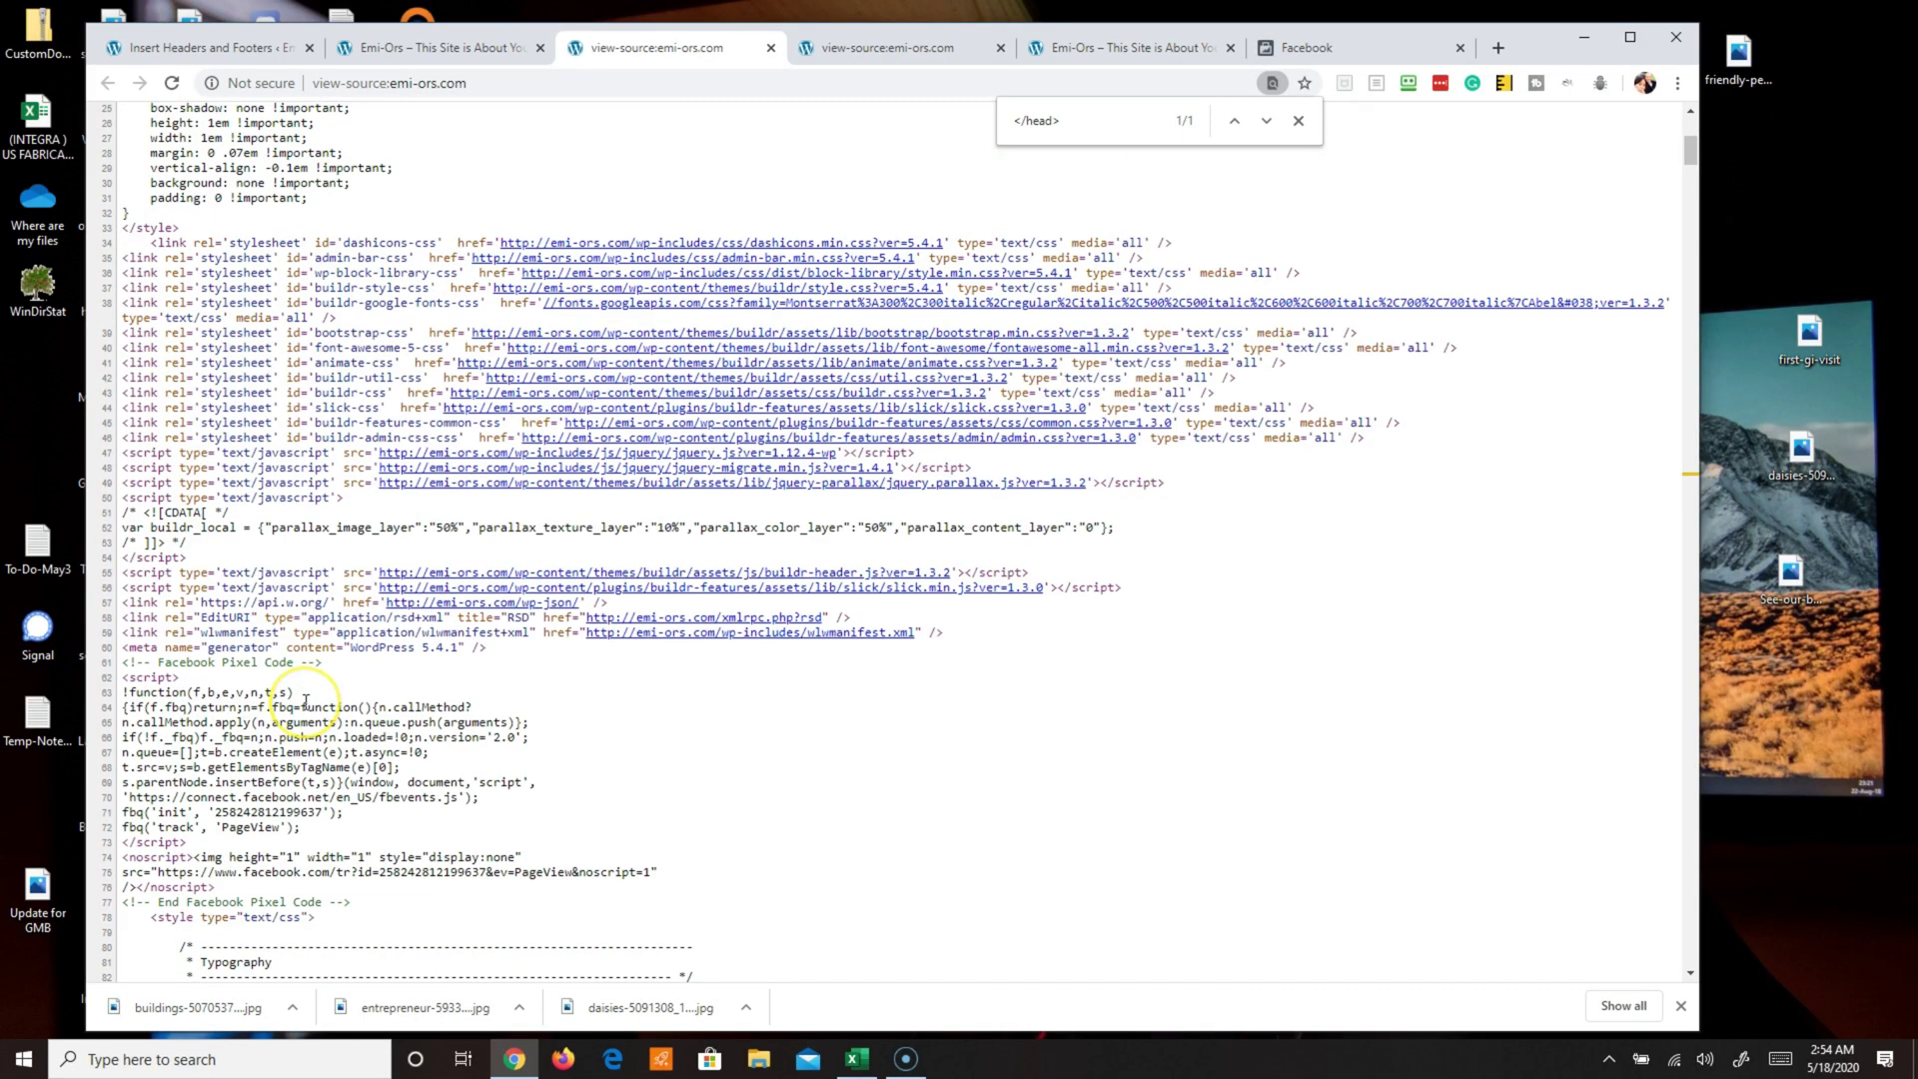